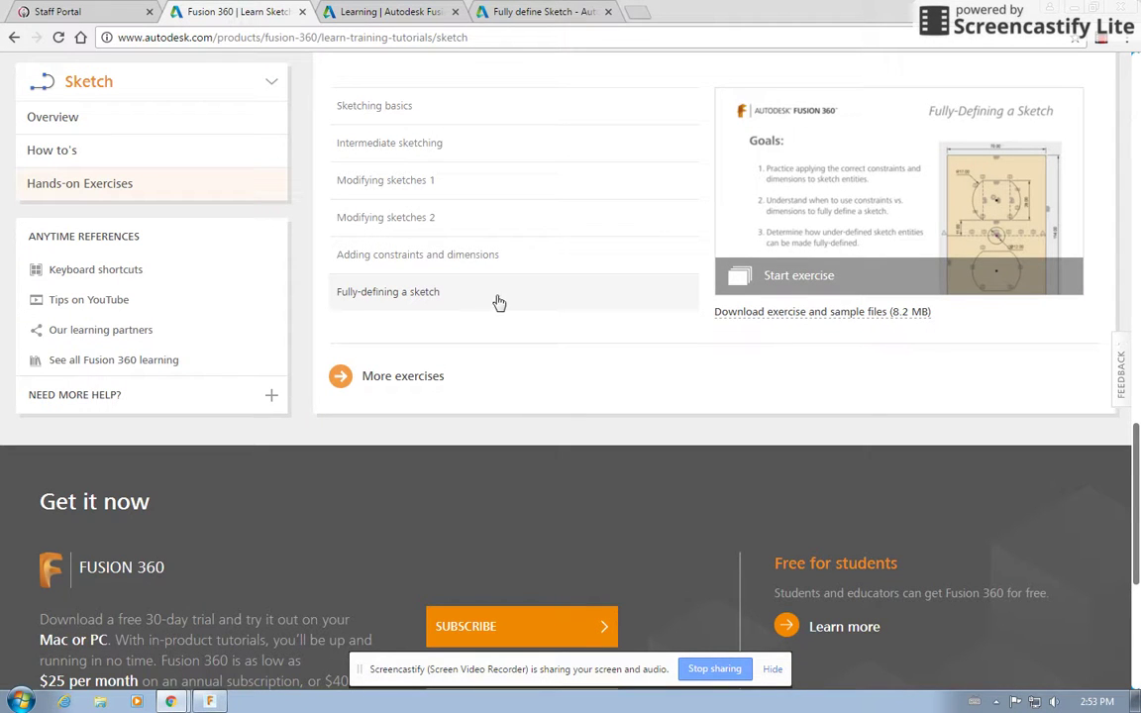
- Review the Fully-Defining a Sketch exercise slides, then bring up the Fusion 360 wall outlet design
left_click(942, 207)
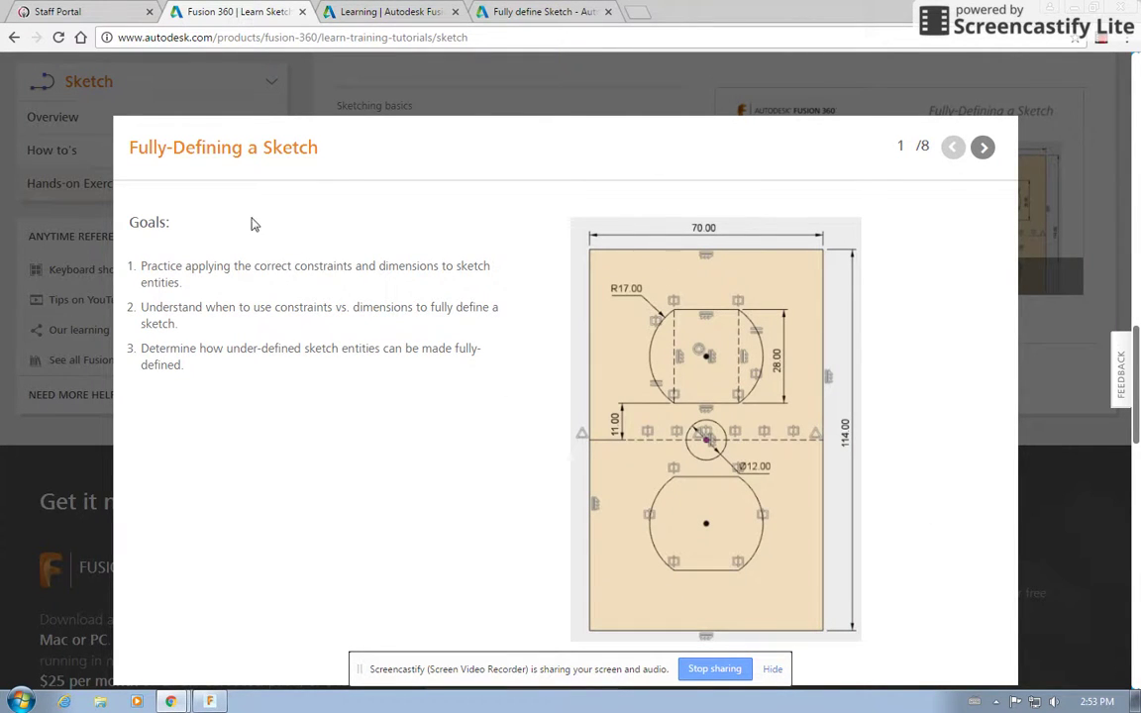
left_click(466, 76)
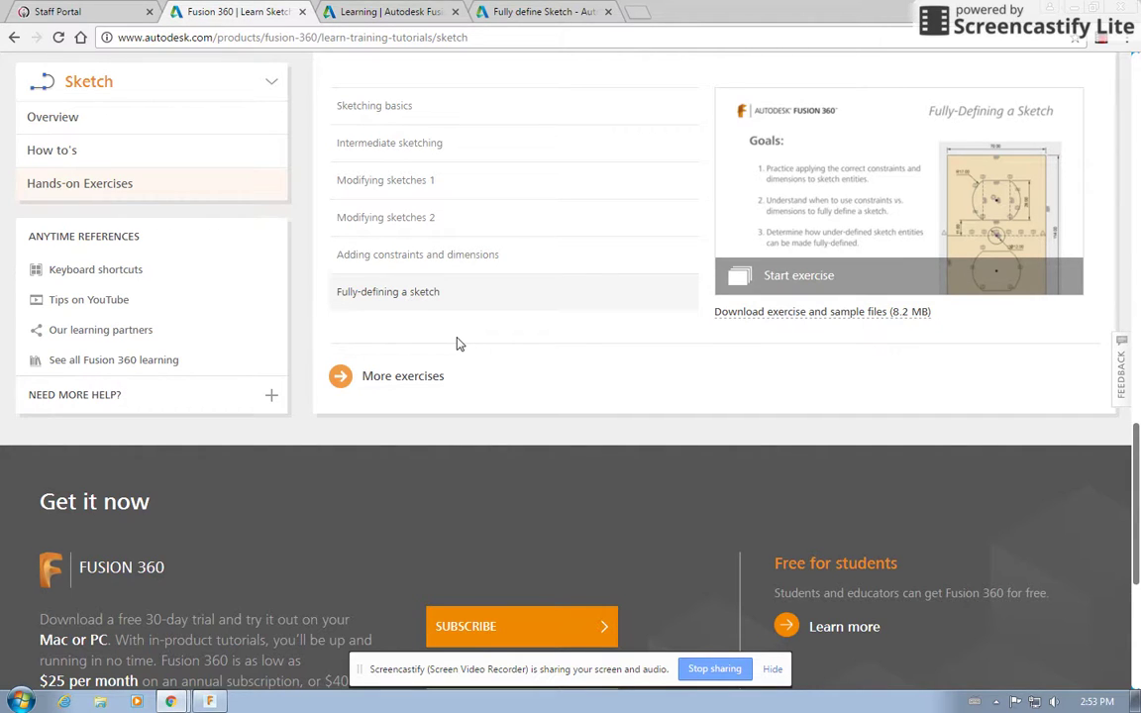
left_click(866, 171)
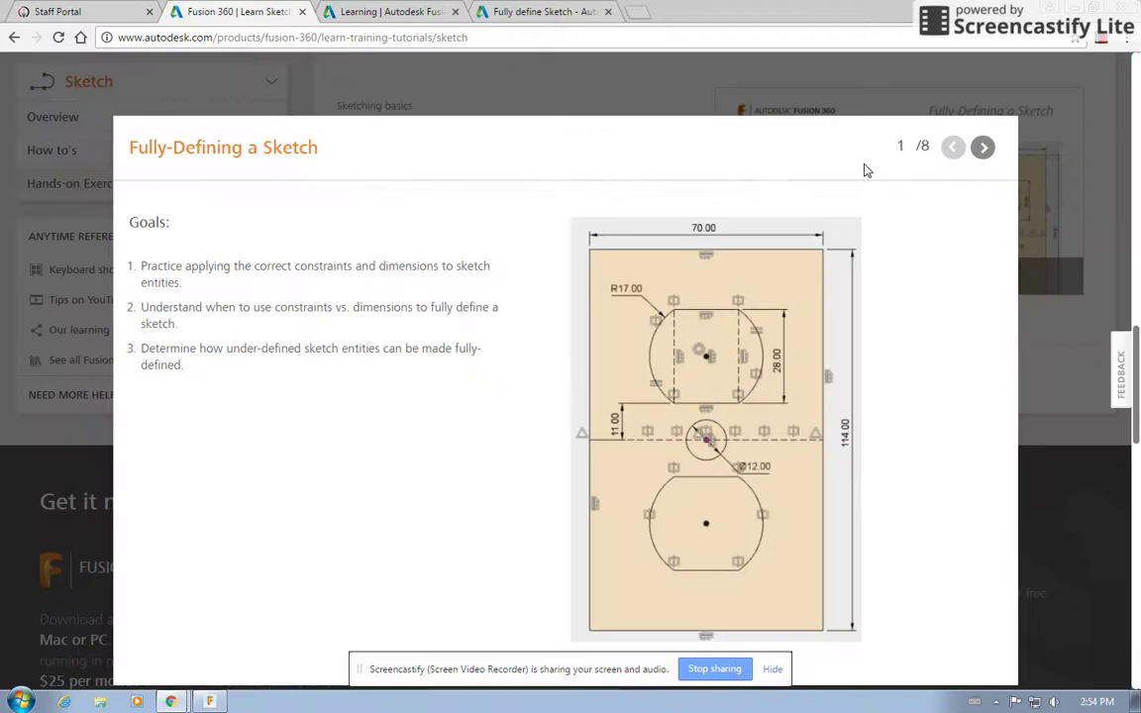
left_click(224, 702)
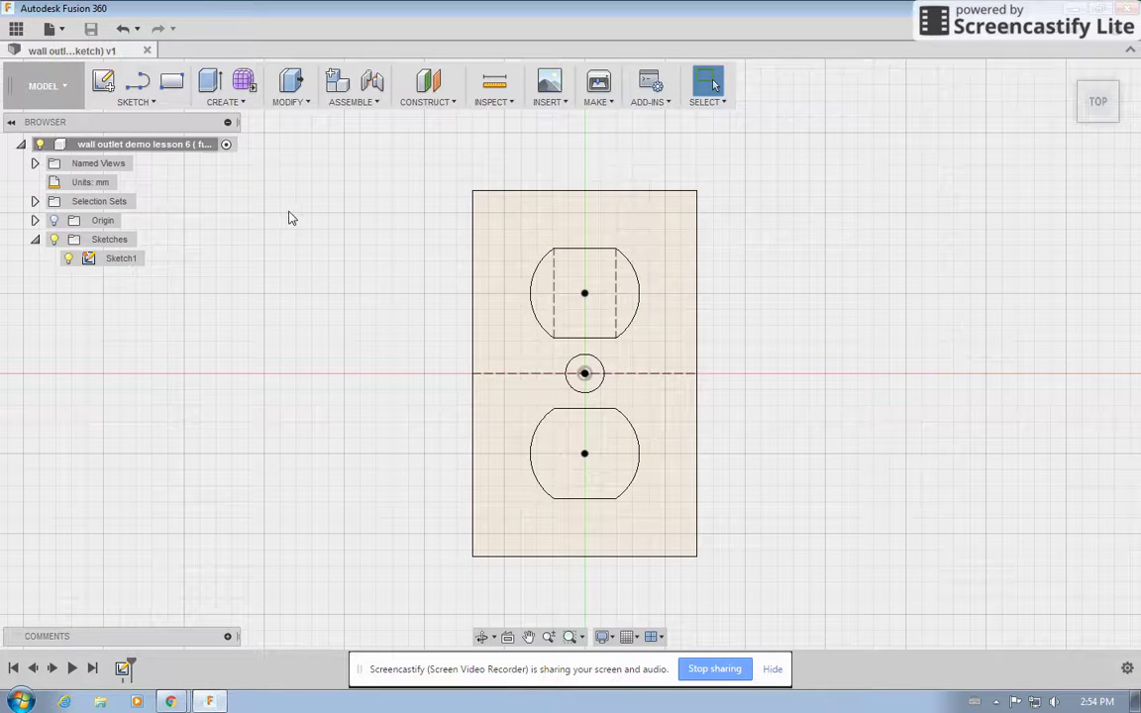
- Delete Sketch1 and Selection Set1, and make the Origin visible
right_click(130, 261)
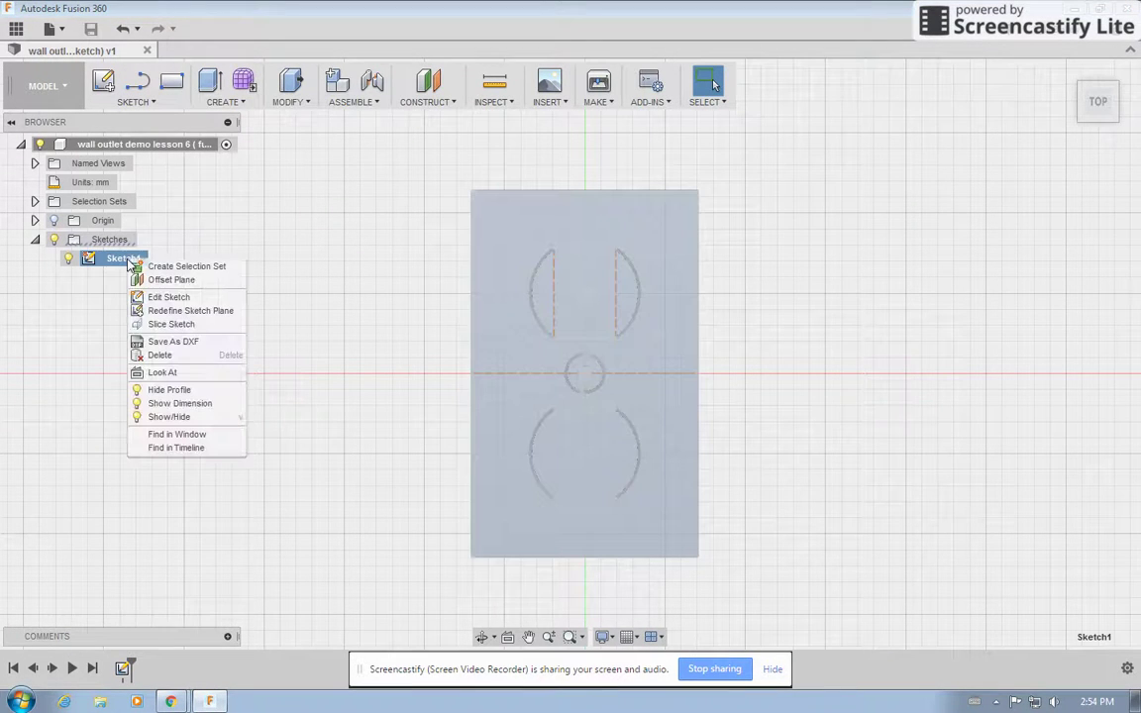
left_click(164, 373)
key("Delete")
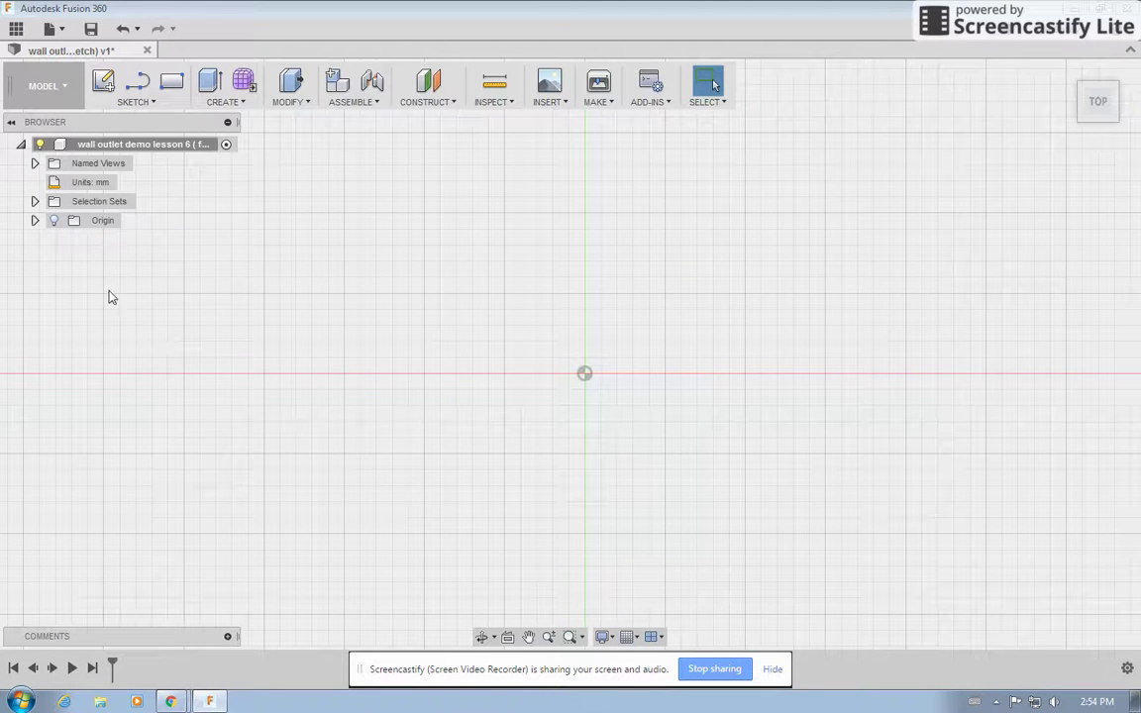
left_click(55, 221)
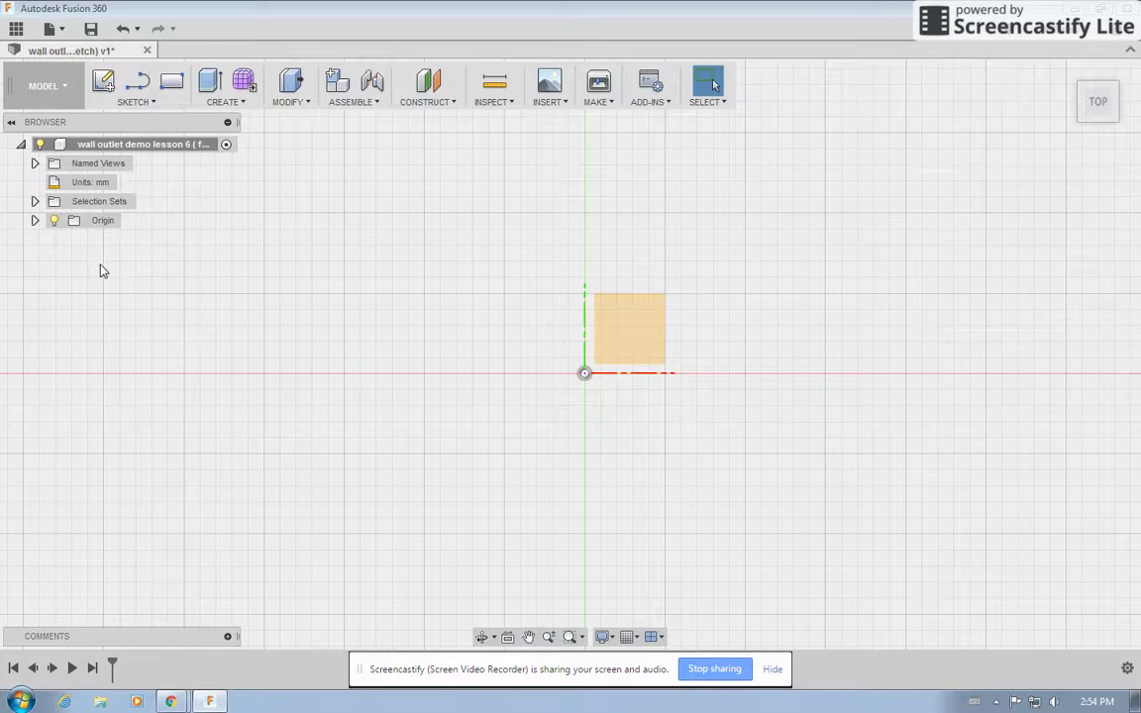
left_click(84, 202)
left_click(35, 201)
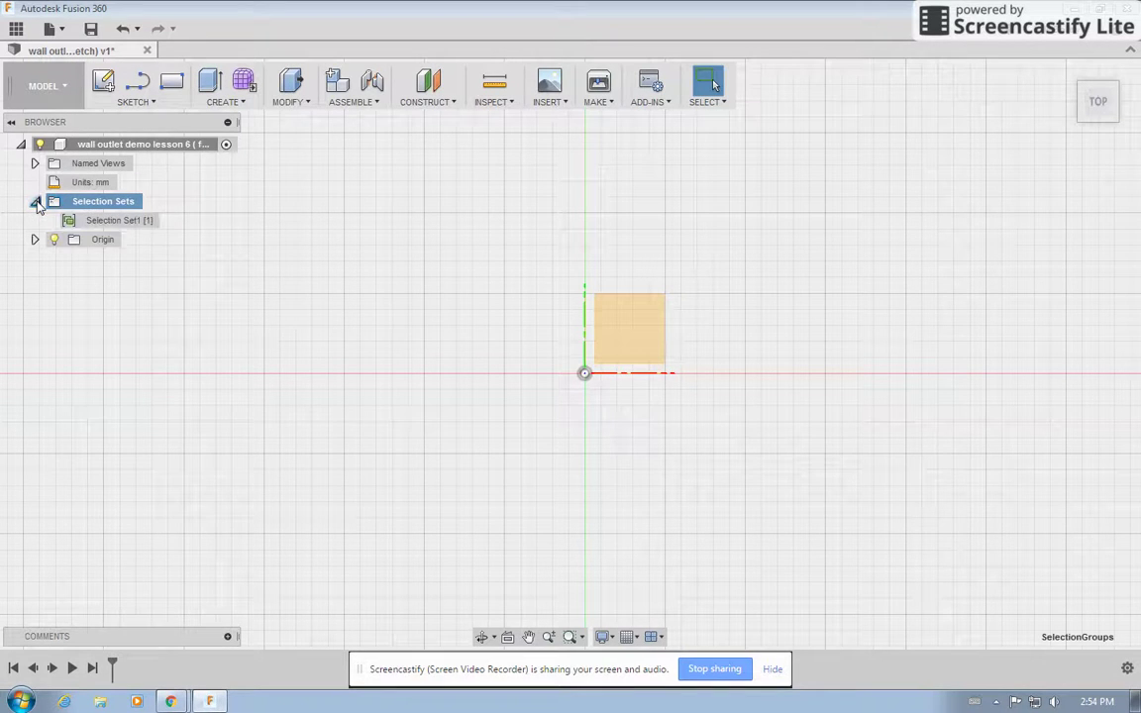
right_click(99, 219)
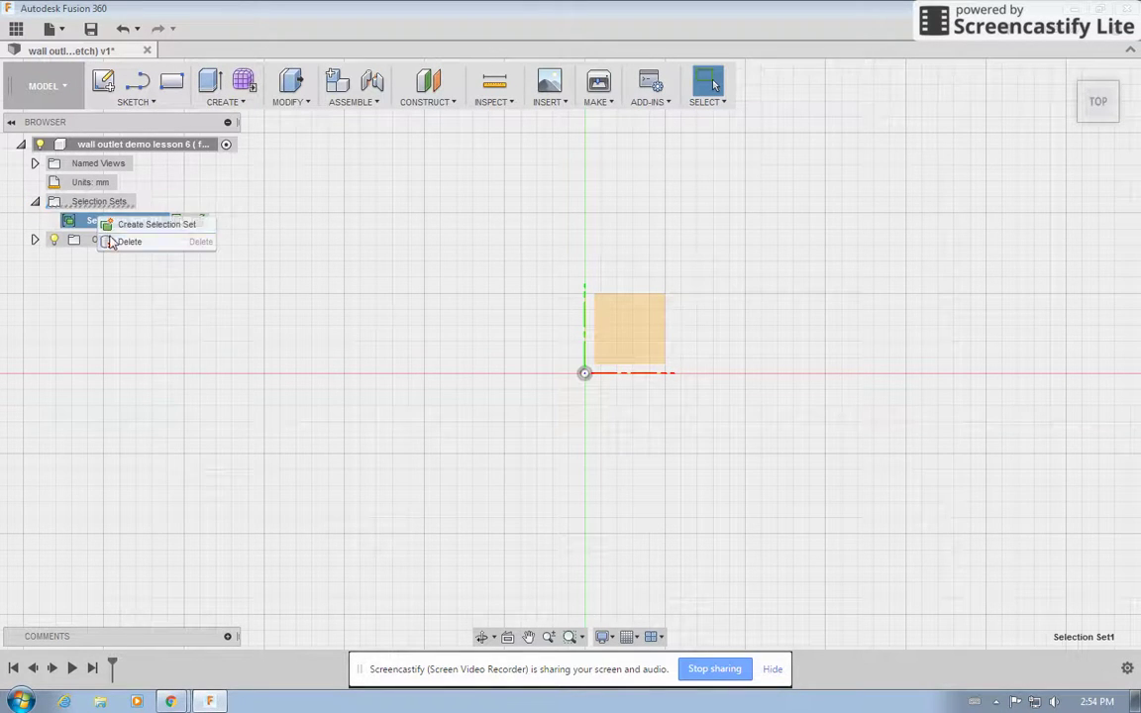
left_click(110, 243)
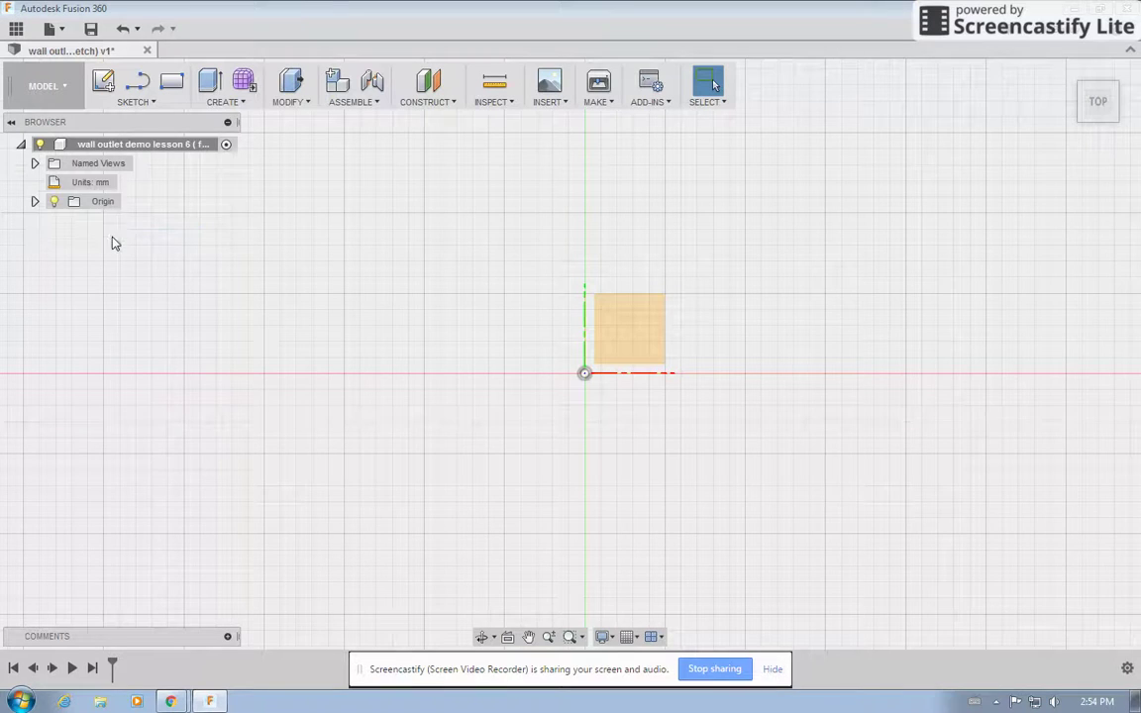
- Create a new sketch on the XY origin plane, then return to the tutorial
left_click(154, 105)
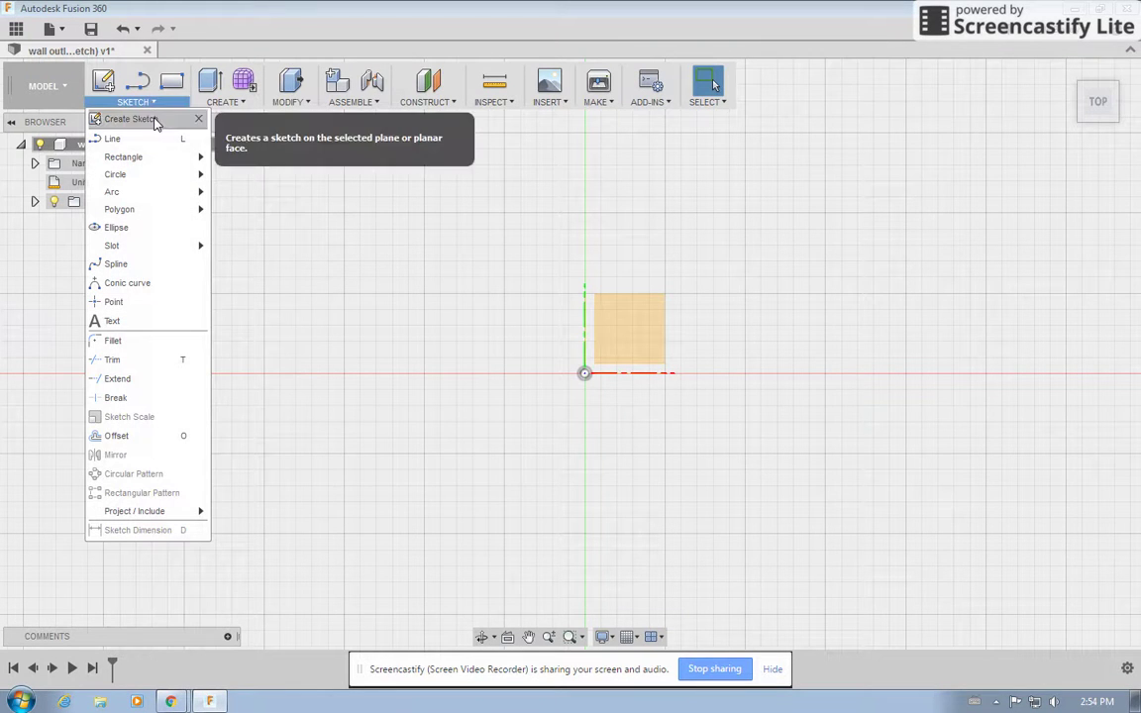
left_click(144, 118)
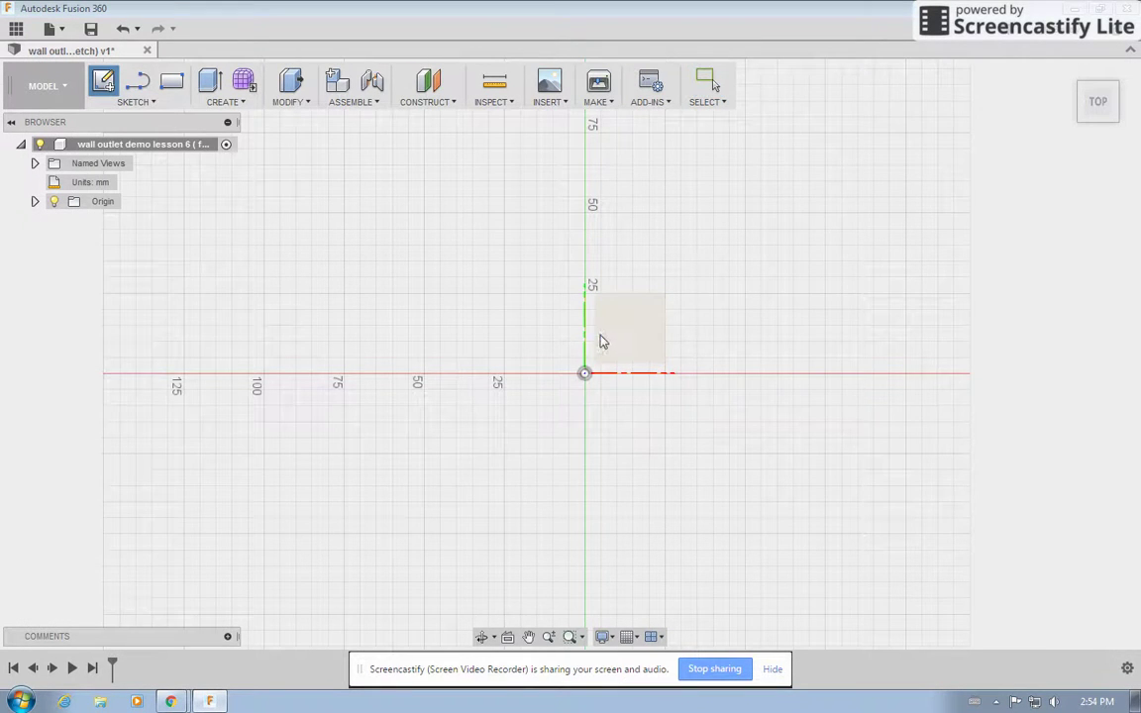
left_click(645, 325)
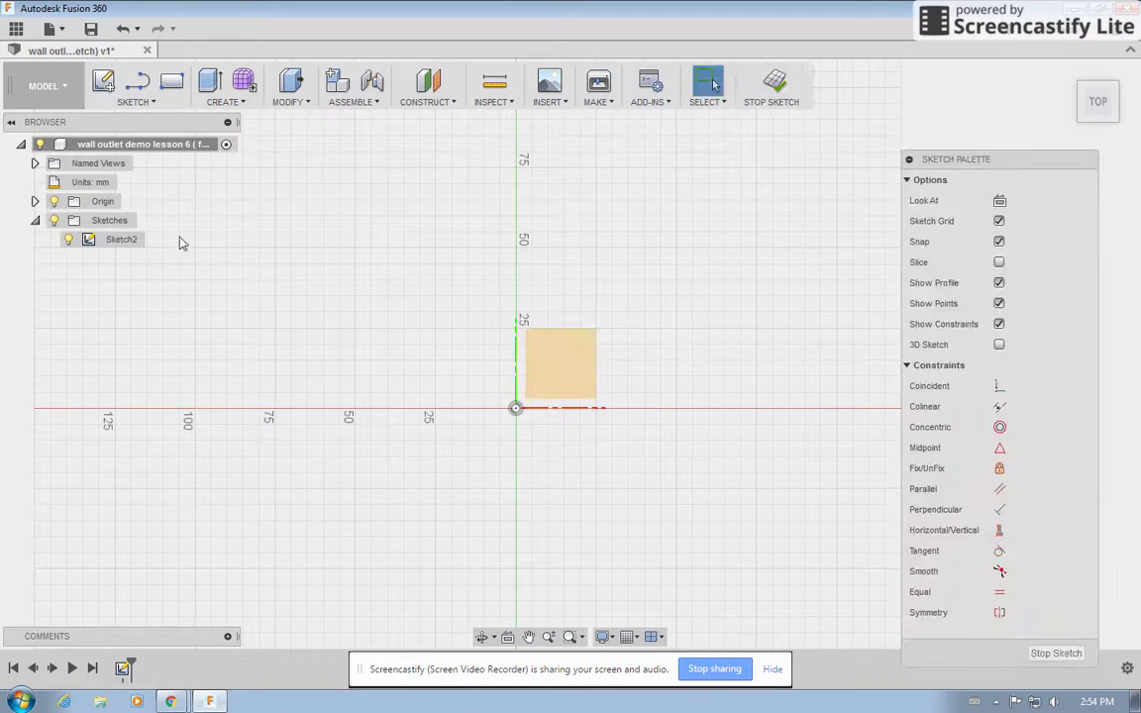
left_click(183, 632)
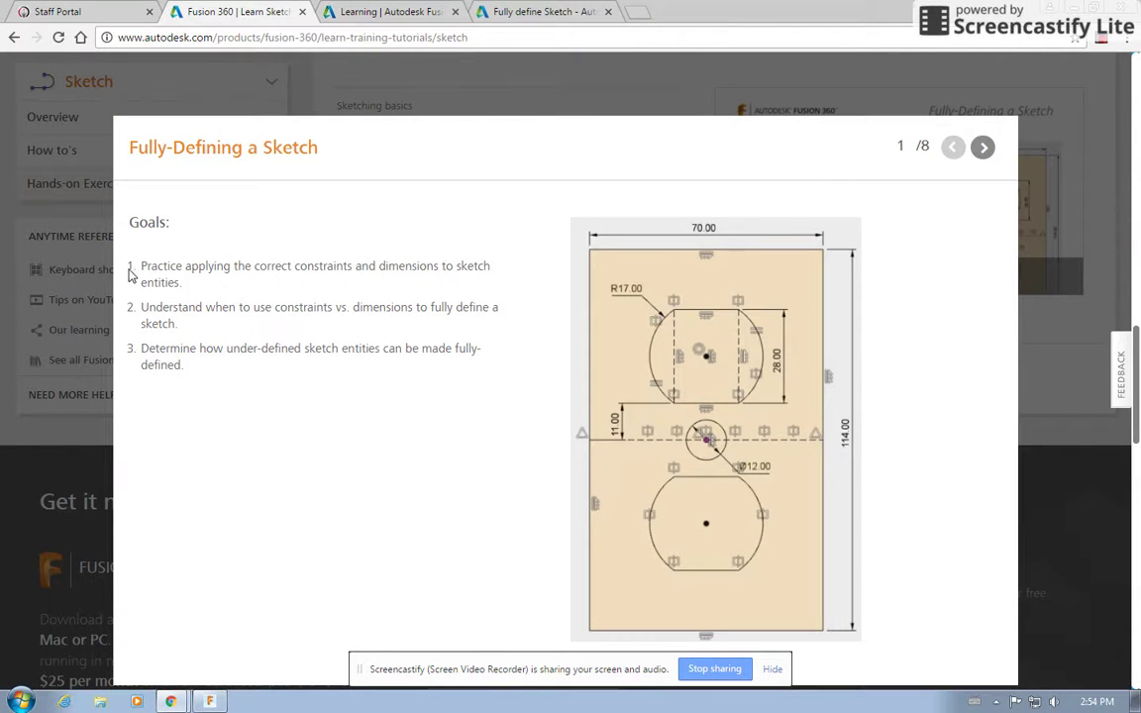
- Advance the tutorial to the Instructions slide 2/8 and return to Fusion 360
left_click(982, 148)
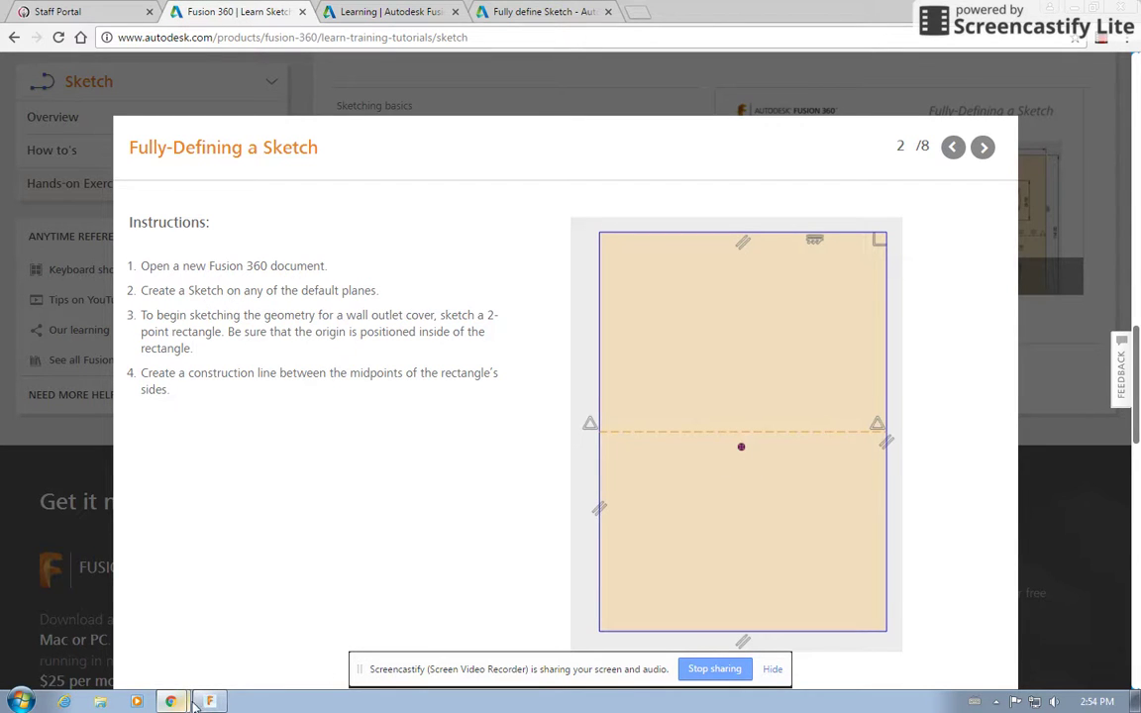
key("alt+Tab")
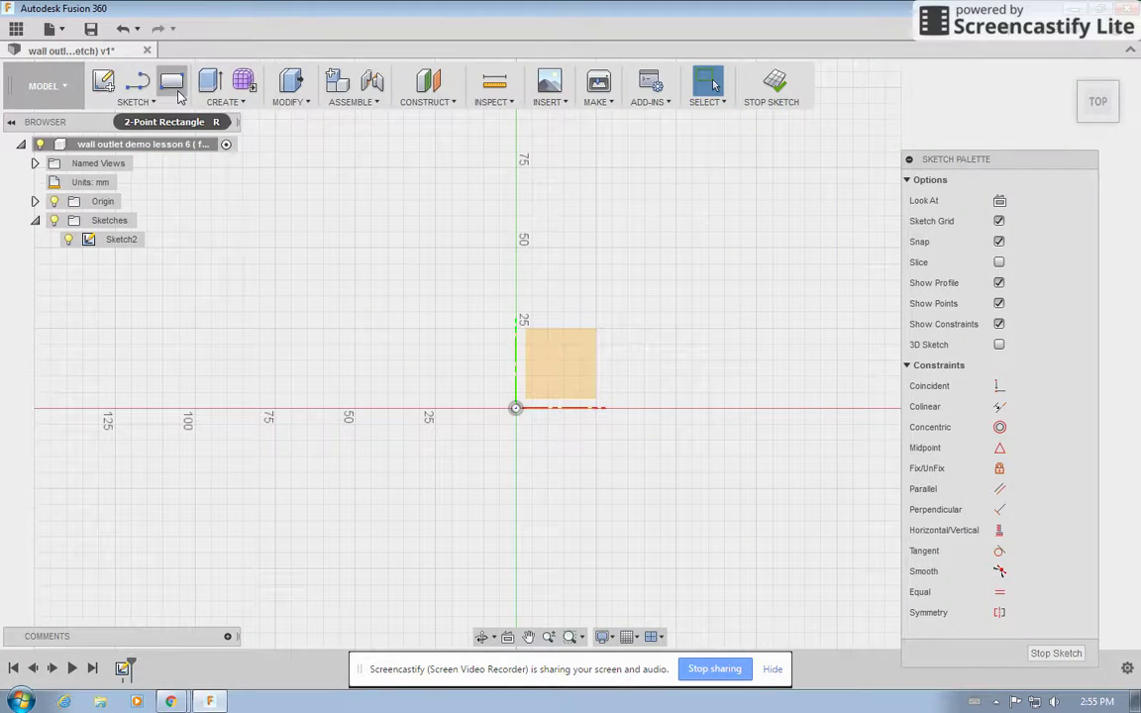
- Draw a two-point rectangle enclosing the origin
left_click(174, 87)
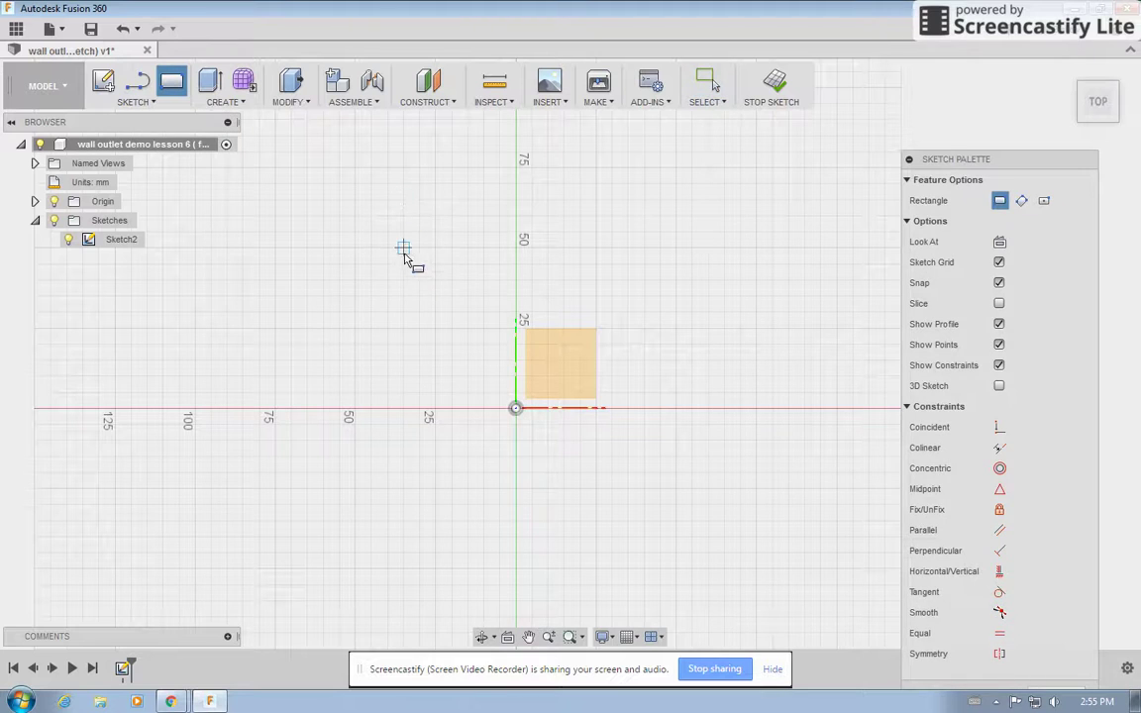
left_click(403, 249)
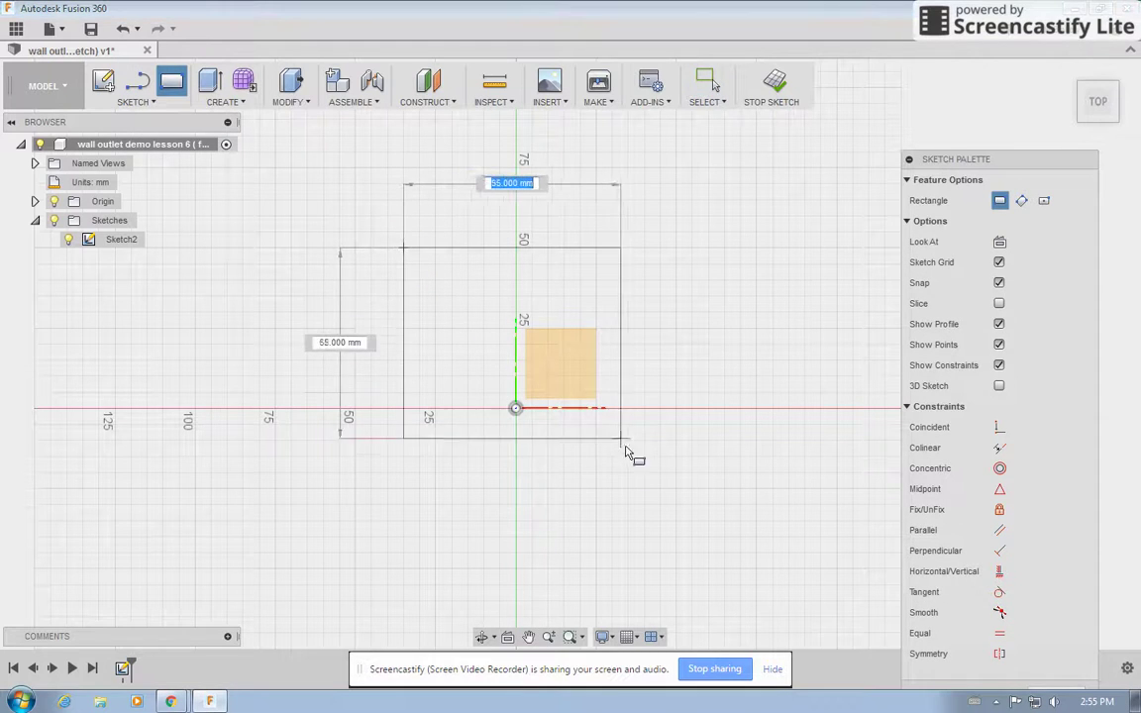
left_click(636, 578)
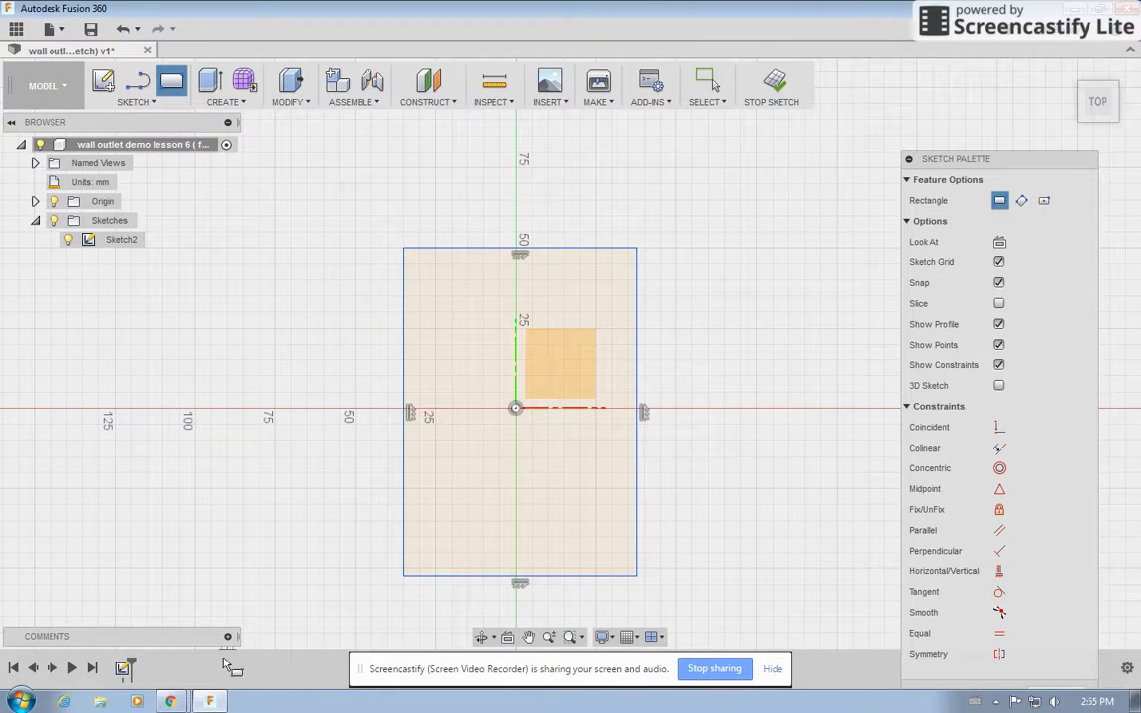
left_click(214, 701)
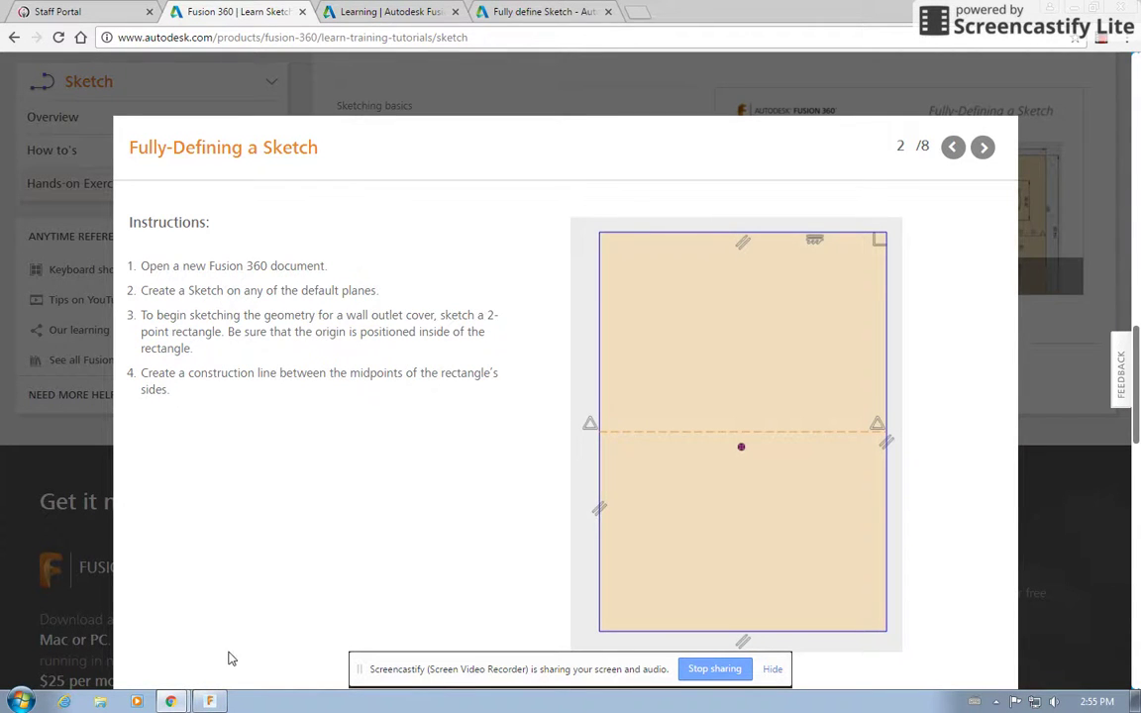
left_click(209, 701)
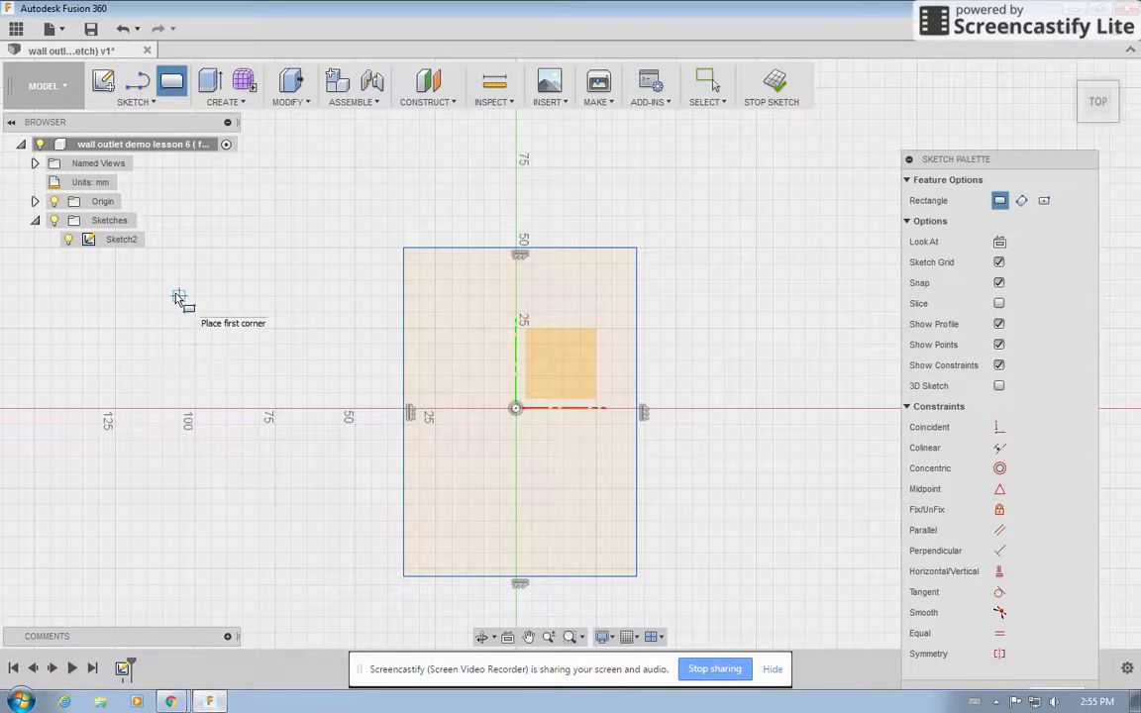
- Add a horizontal construction line joining the rectangle's left and right edge midpoints
key("l")
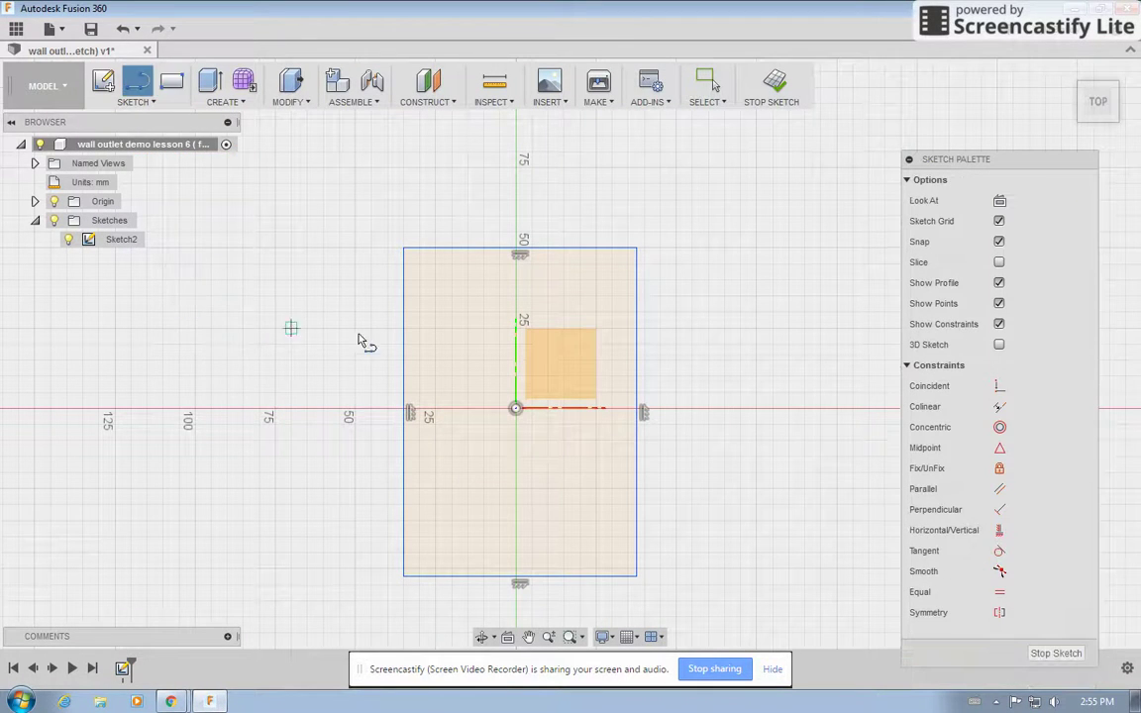
left_click(407, 414)
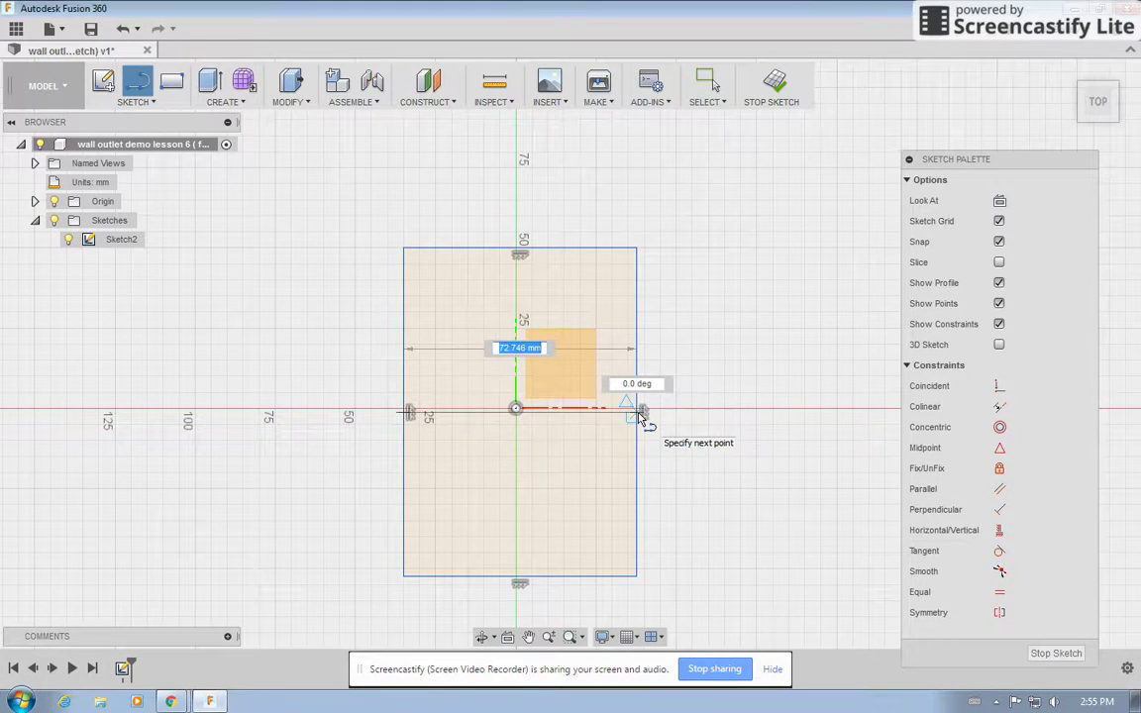
double_click(642, 412)
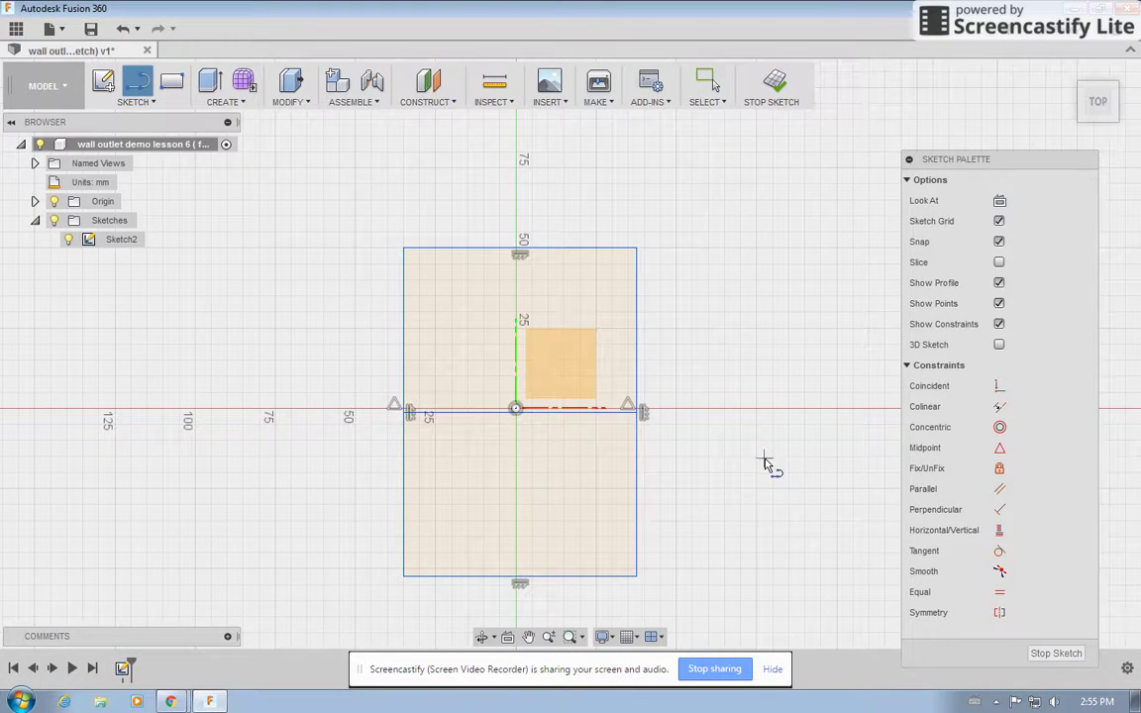
key("Escape")
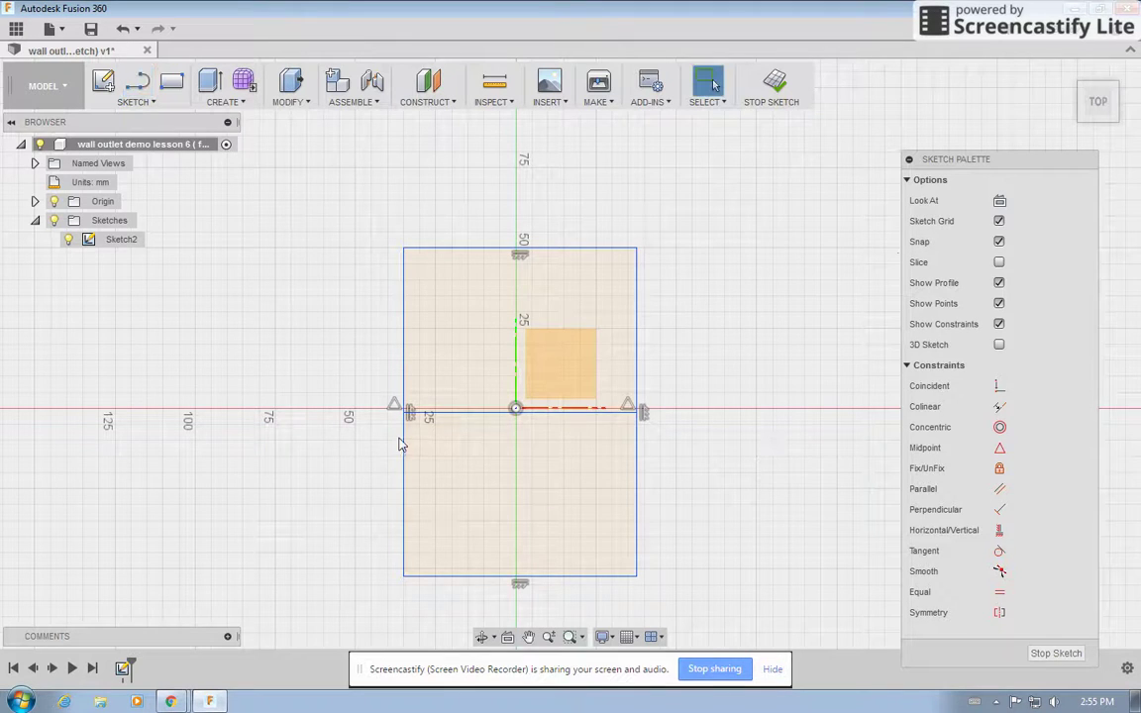
left_click(414, 409)
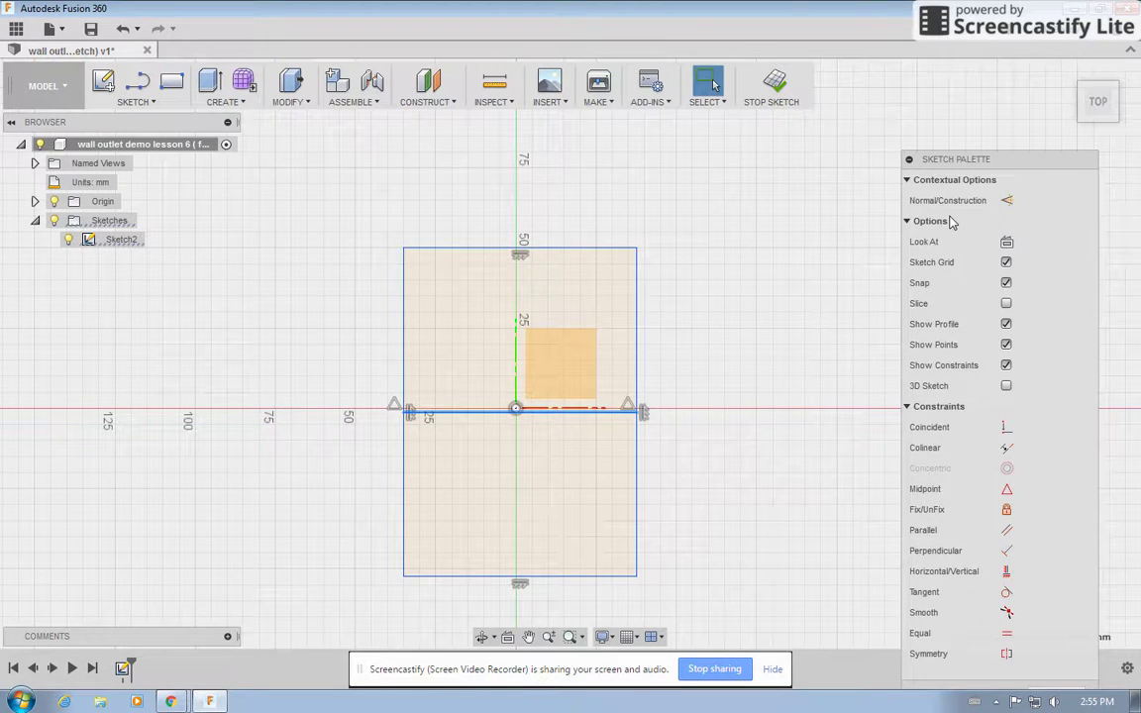
left_click(1007, 200)
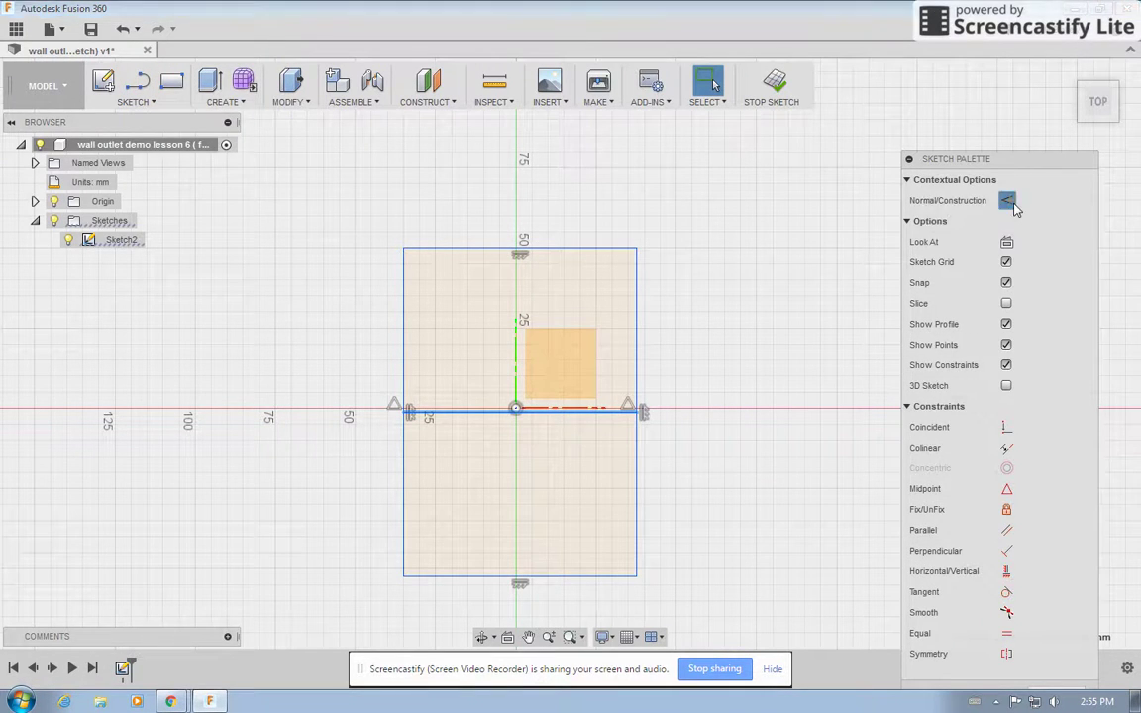
key("Escape")
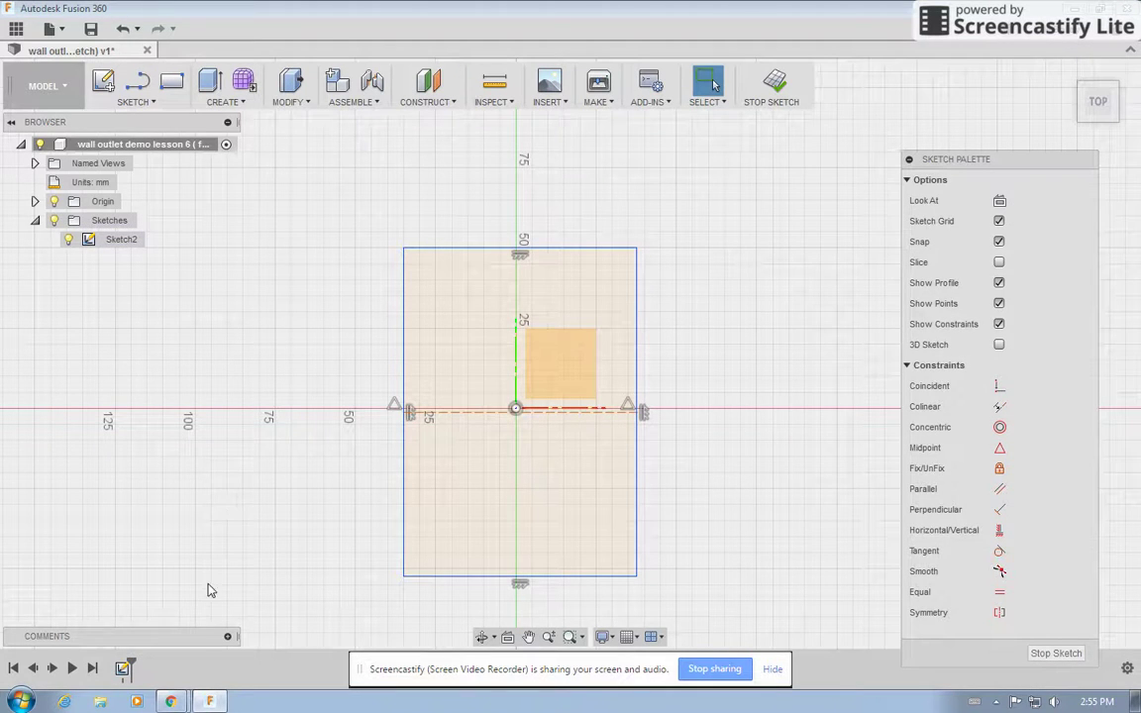
- Advance the tutorial to its next slide and come back to Sketch2
key("alt+Tab")
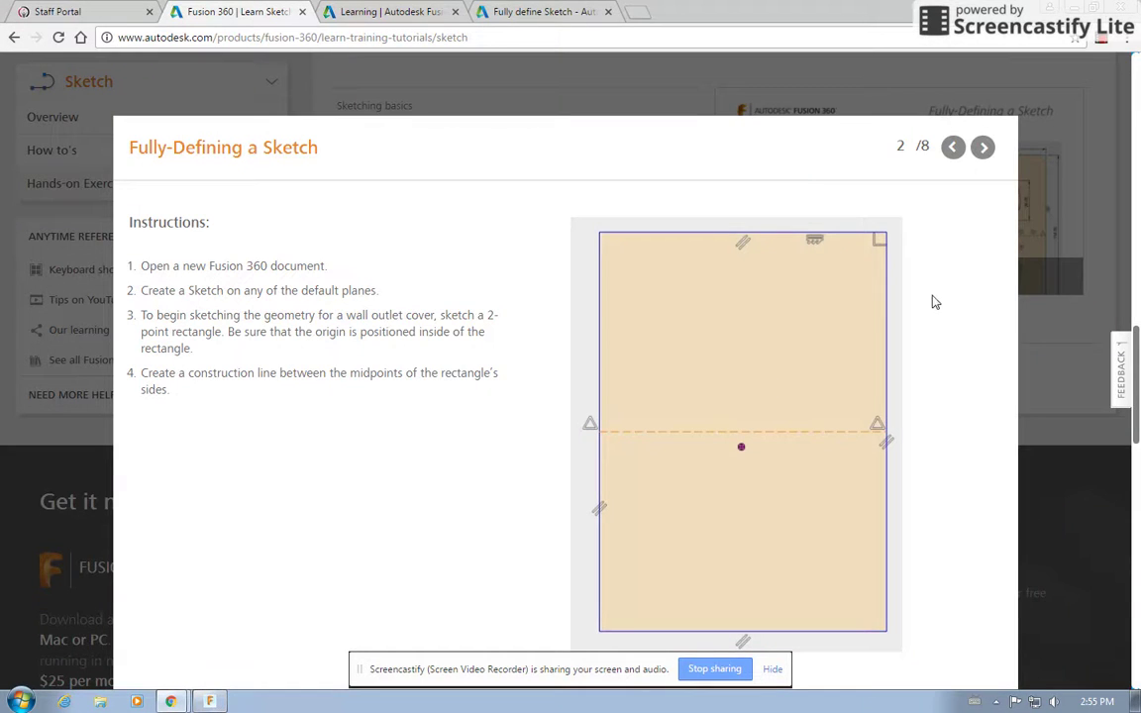
left_click(983, 149)
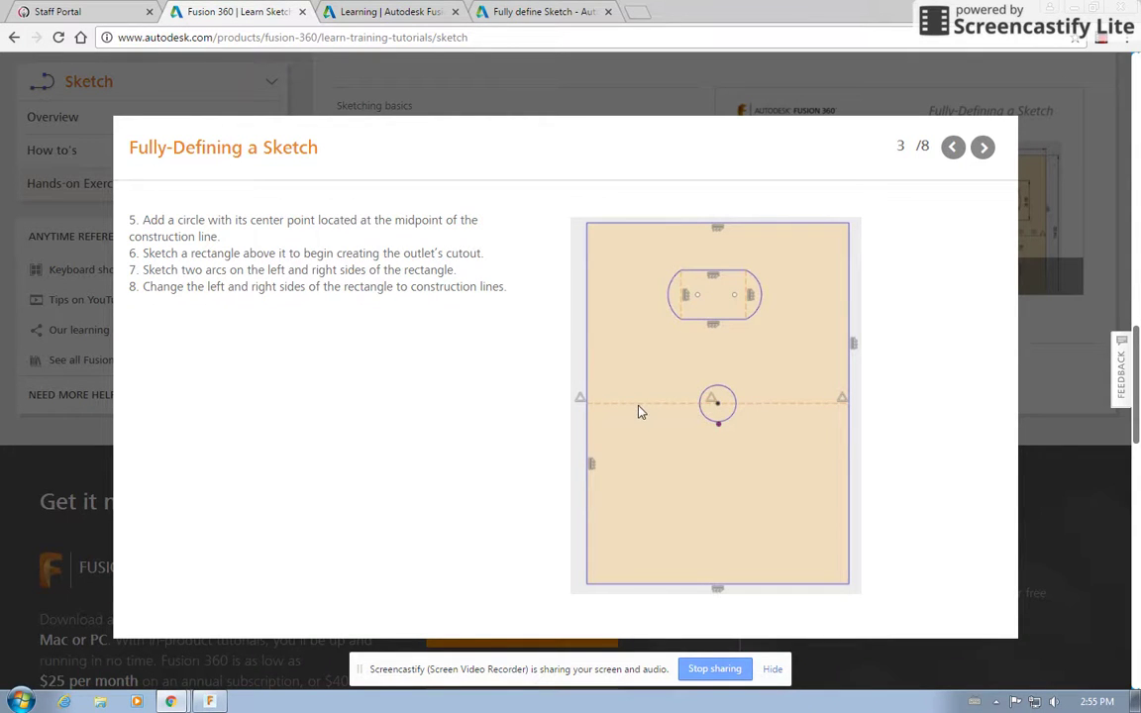
key("alt+Tab")
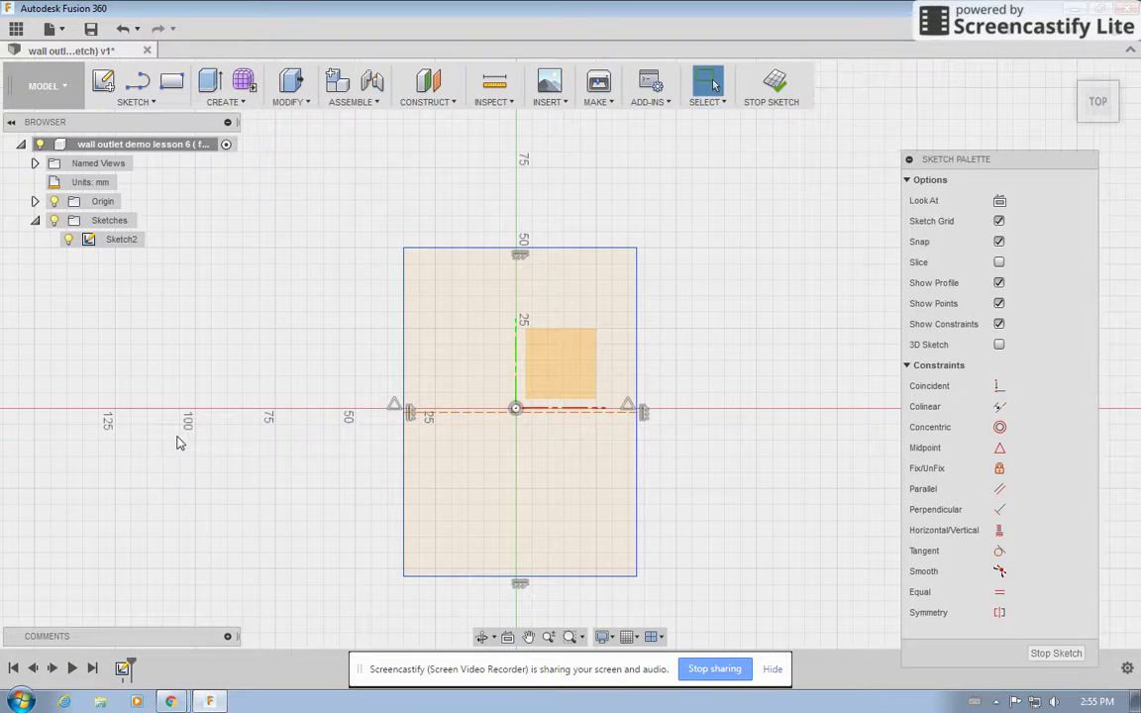
- Draw a center-diameter circle centred on the construction line's midpoint
key("c")
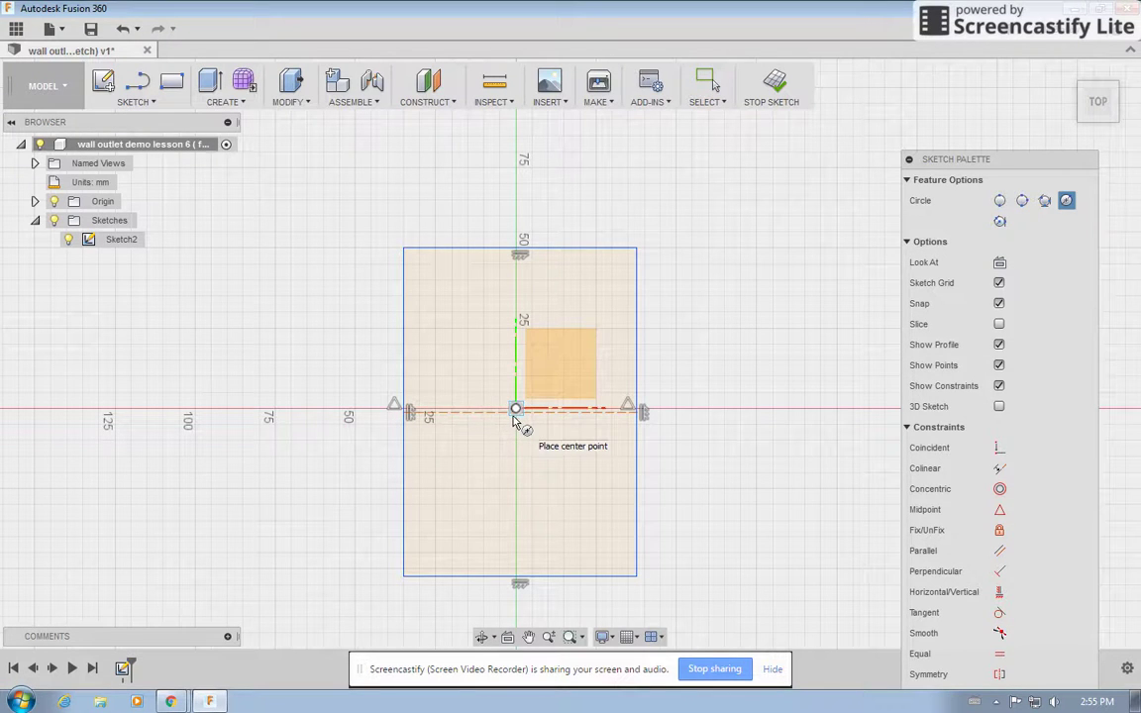
scroll(515, 423, "up", 3)
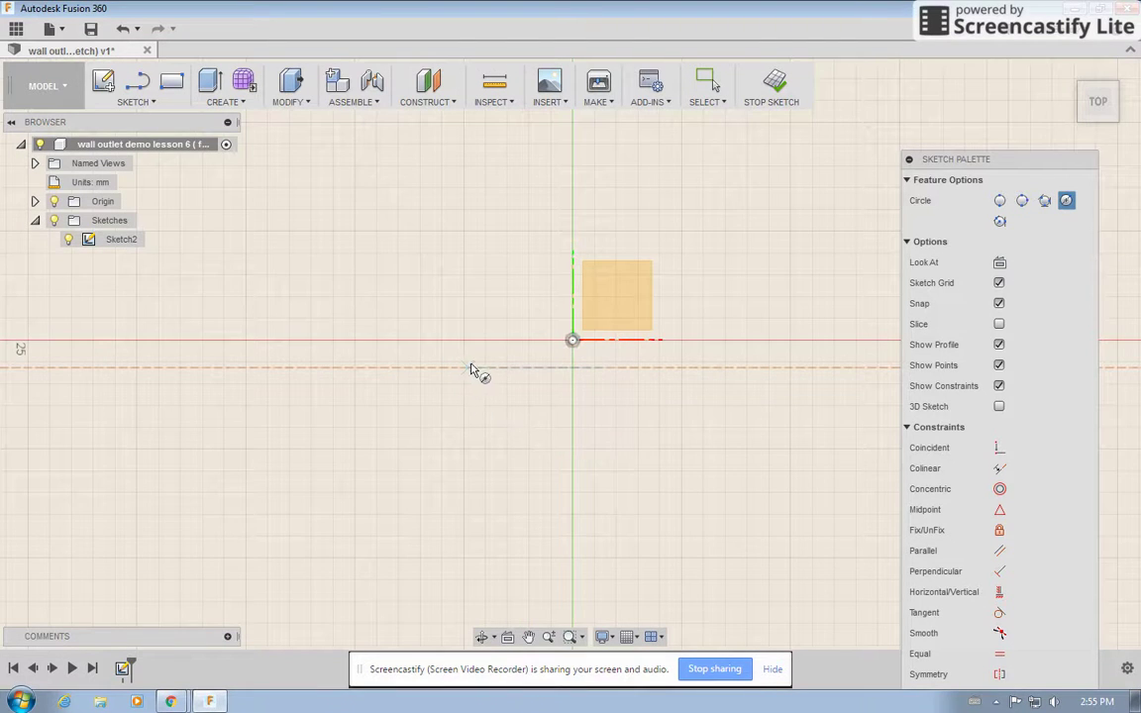
left_click(602, 367)
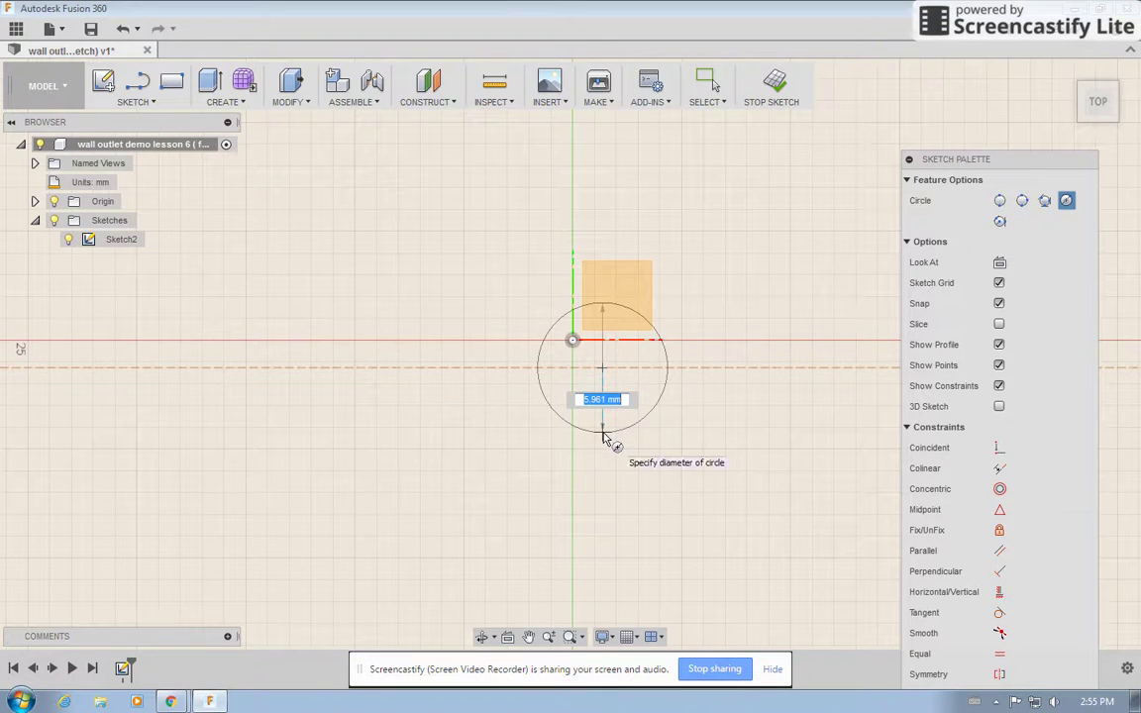
left_click(606, 489)
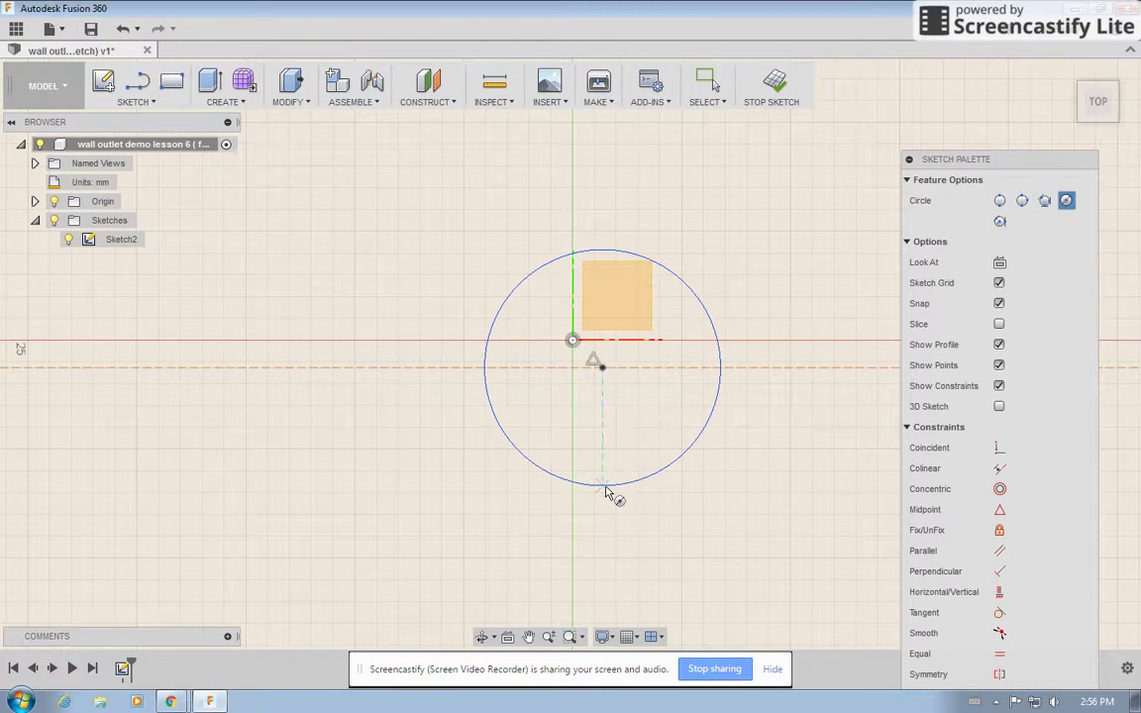
scroll(302, 467, "down", 5)
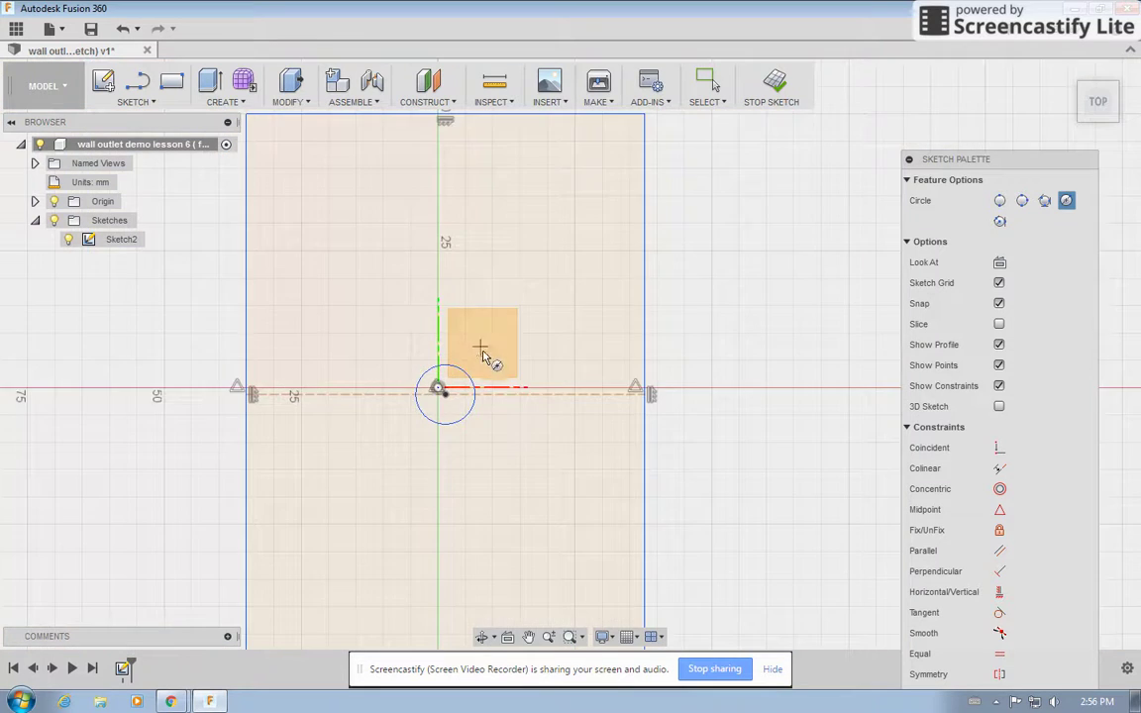
key("alt+Tab")
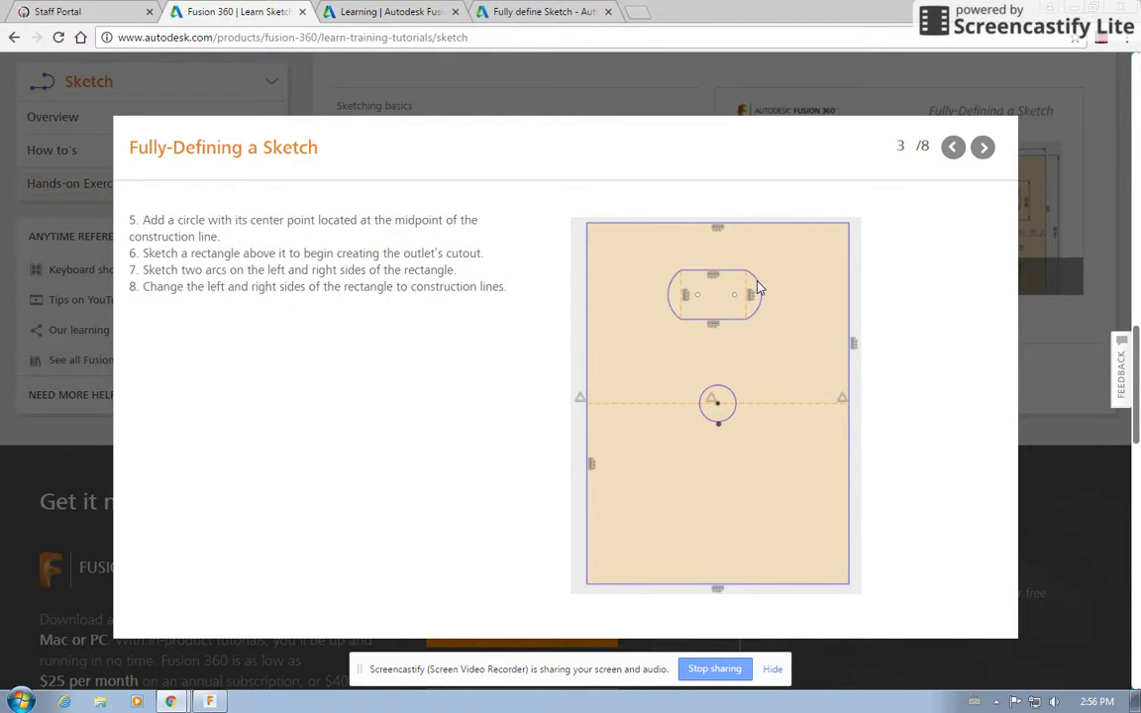
- Draw a small two-point cutout rectangle above the centre circle
left_click(207, 703)
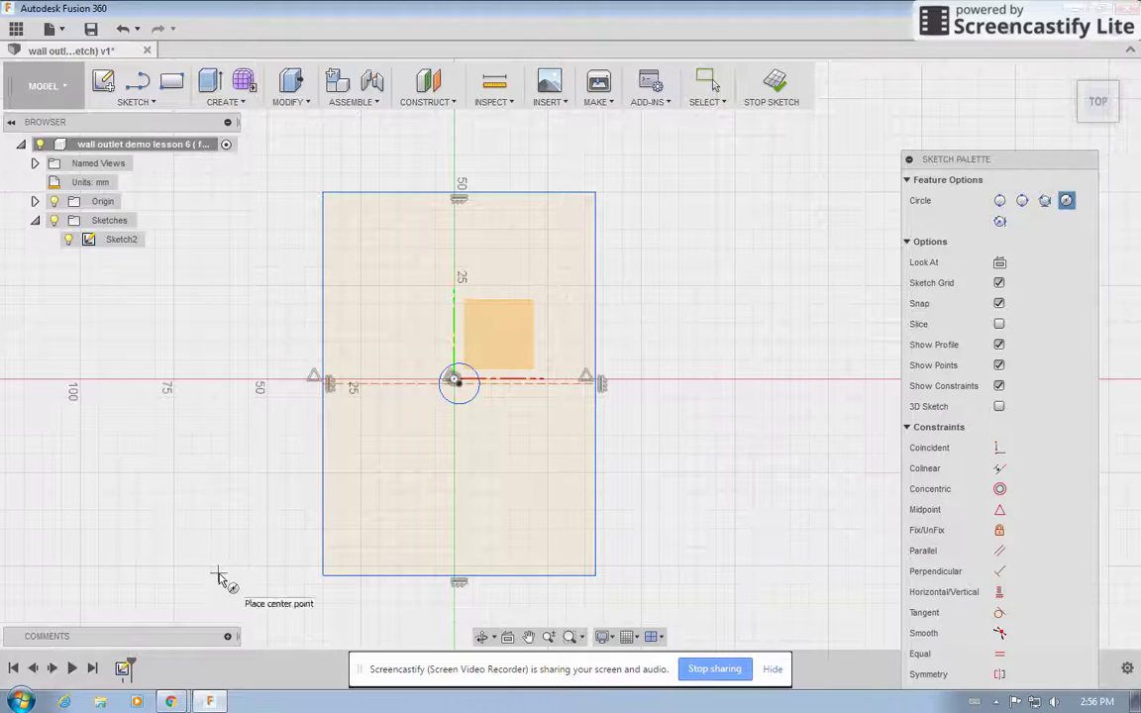
left_click(168, 86)
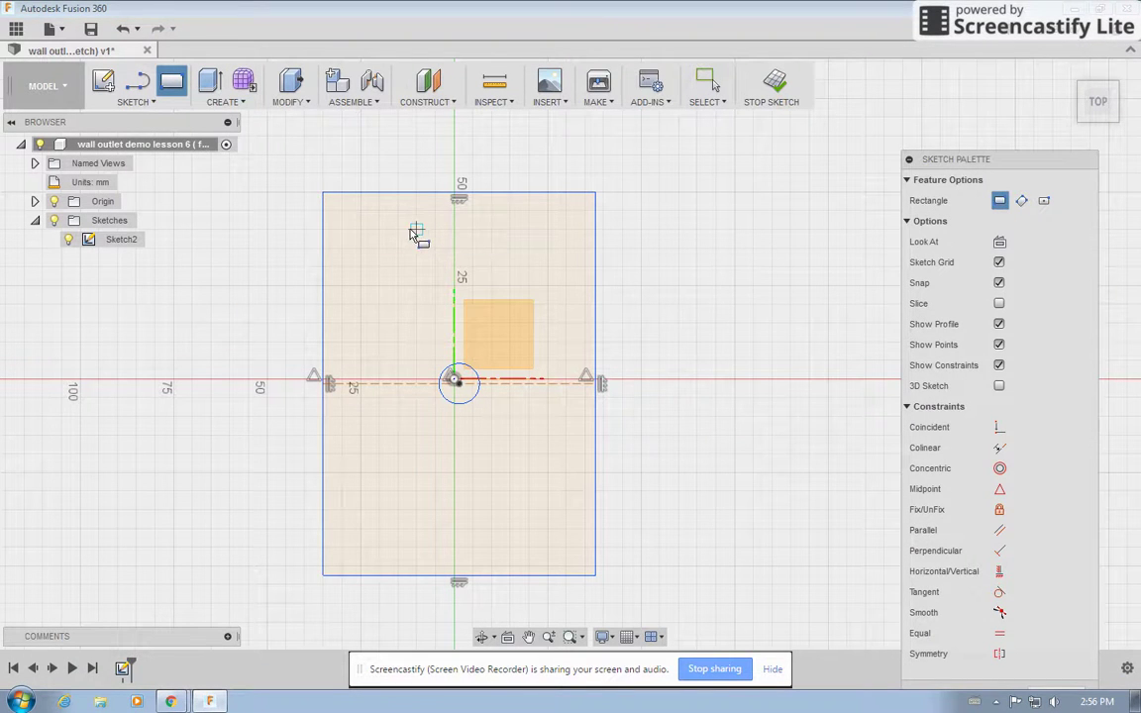
left_click(412, 238)
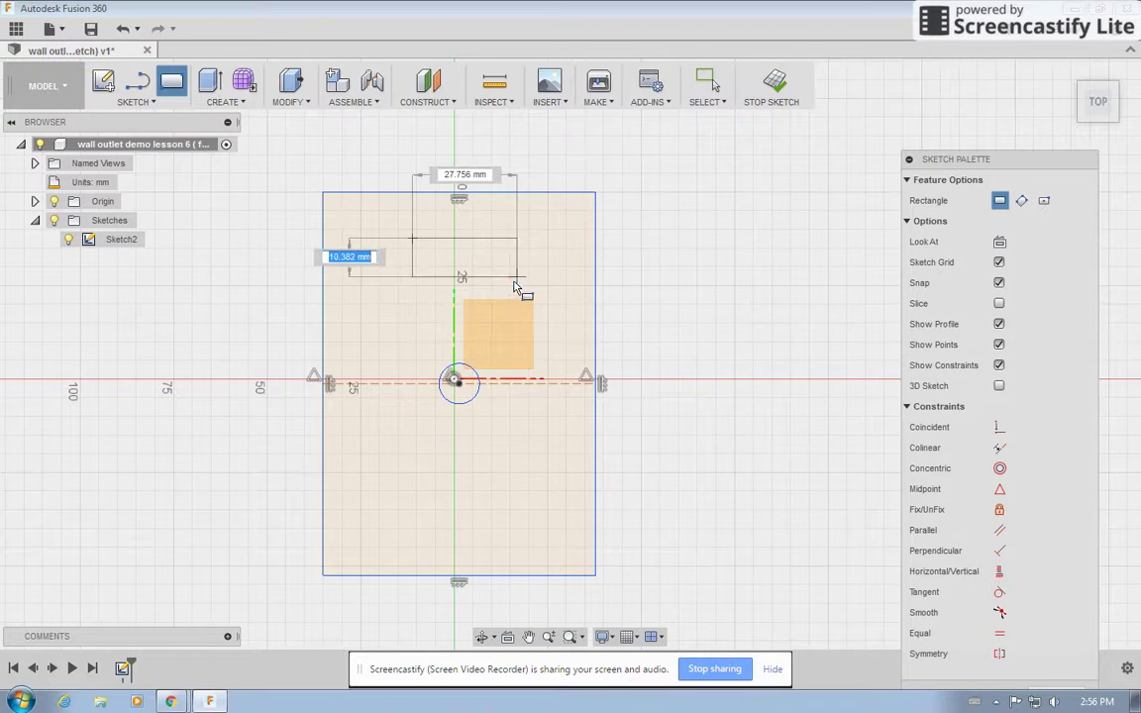
key("Tab")
left_click(503, 287)
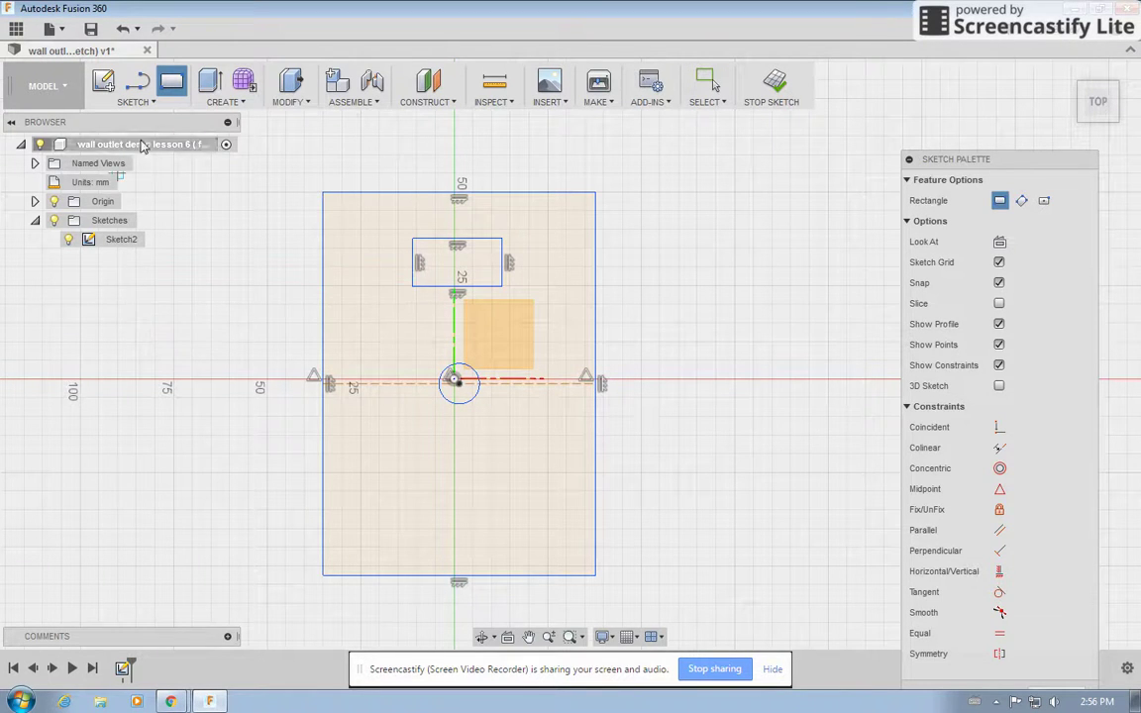
left_click(137, 102)
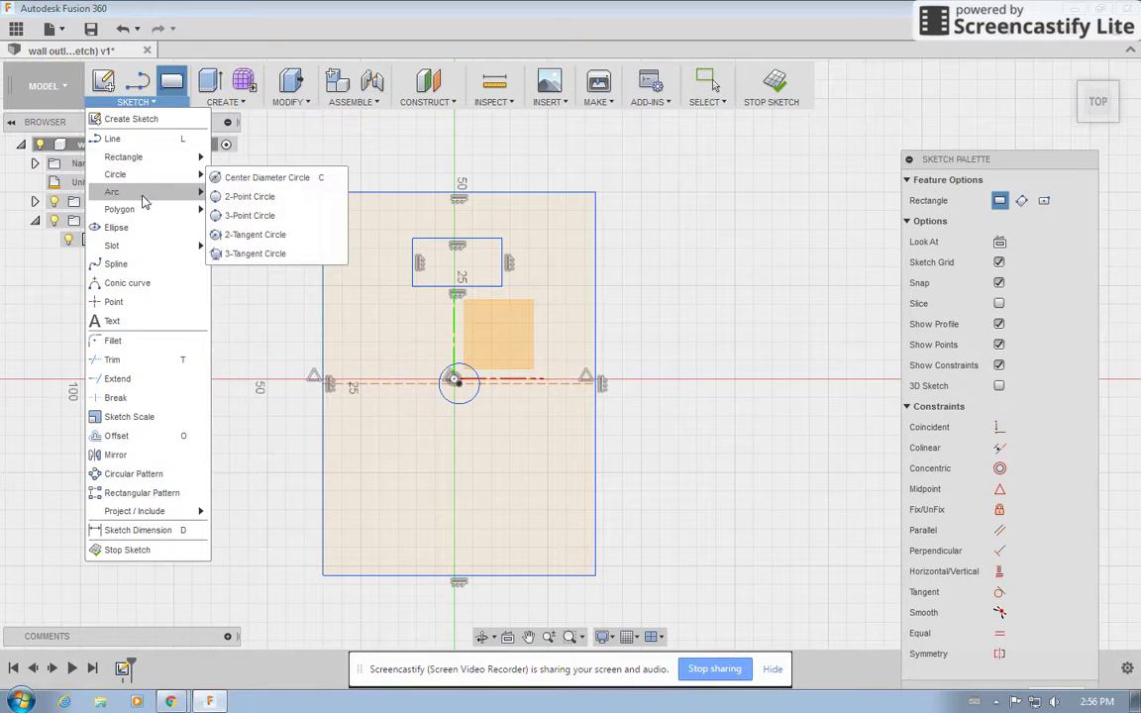
- Cap the rectangle's left and right sides with outward-bulging 3-point arcs
mouse_move(163, 191)
left_click(237, 191)
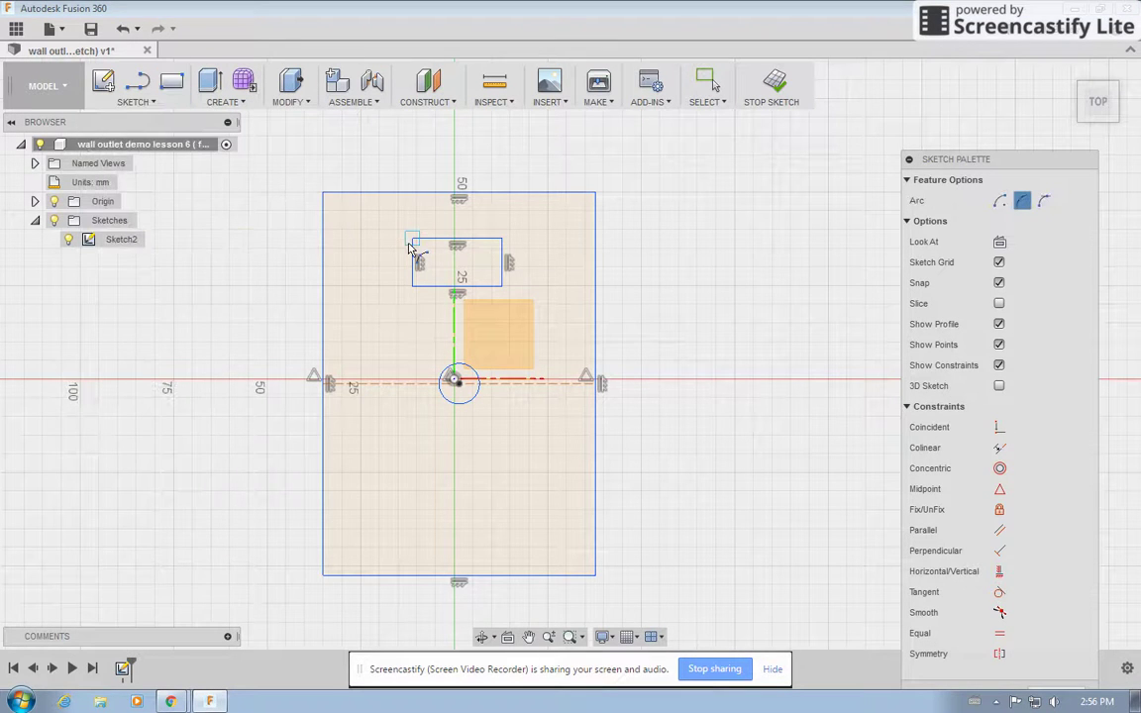
left_click(412, 239)
left_click(410, 285)
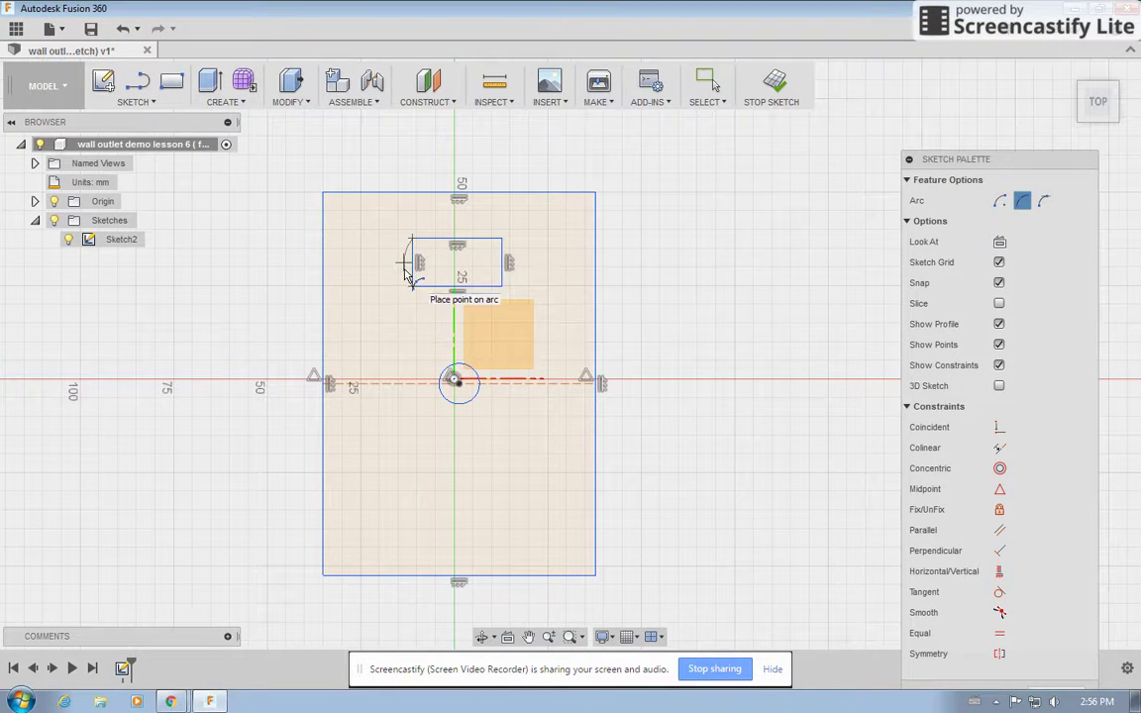
left_click(404, 261)
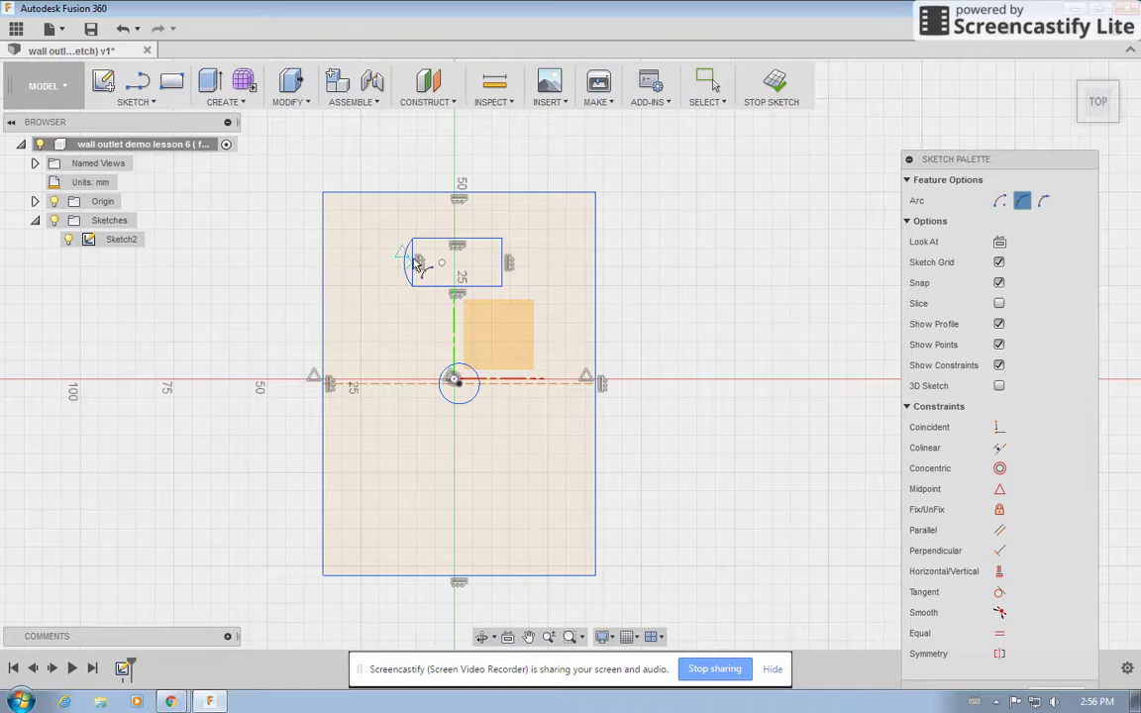
left_click(502, 238)
left_click(503, 287)
left_click(514, 278)
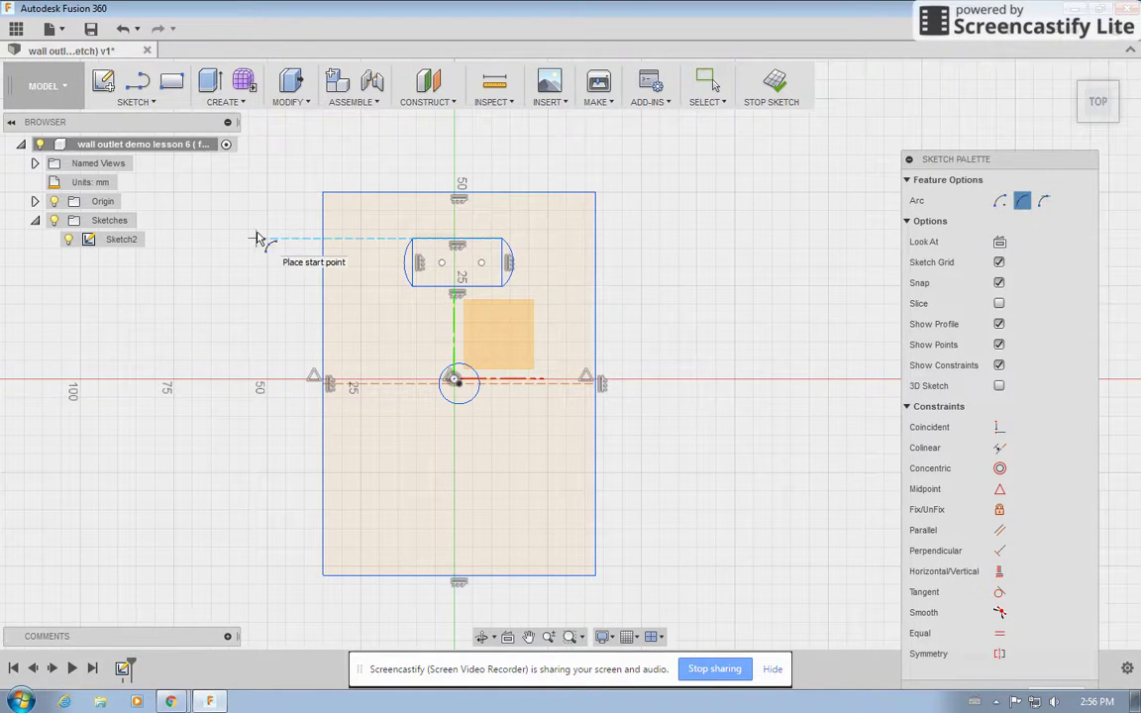
key("Escape")
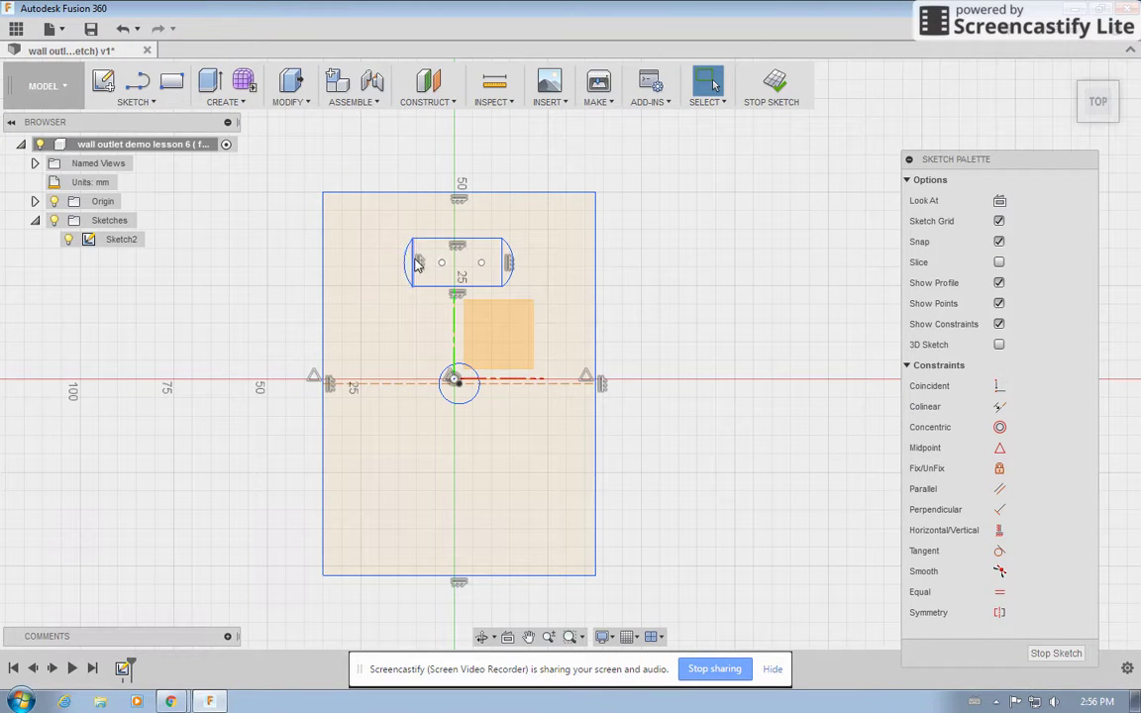
- Check the slot's curves and advance the tutorial to the next step
left_click(441, 266)
key("Escape")
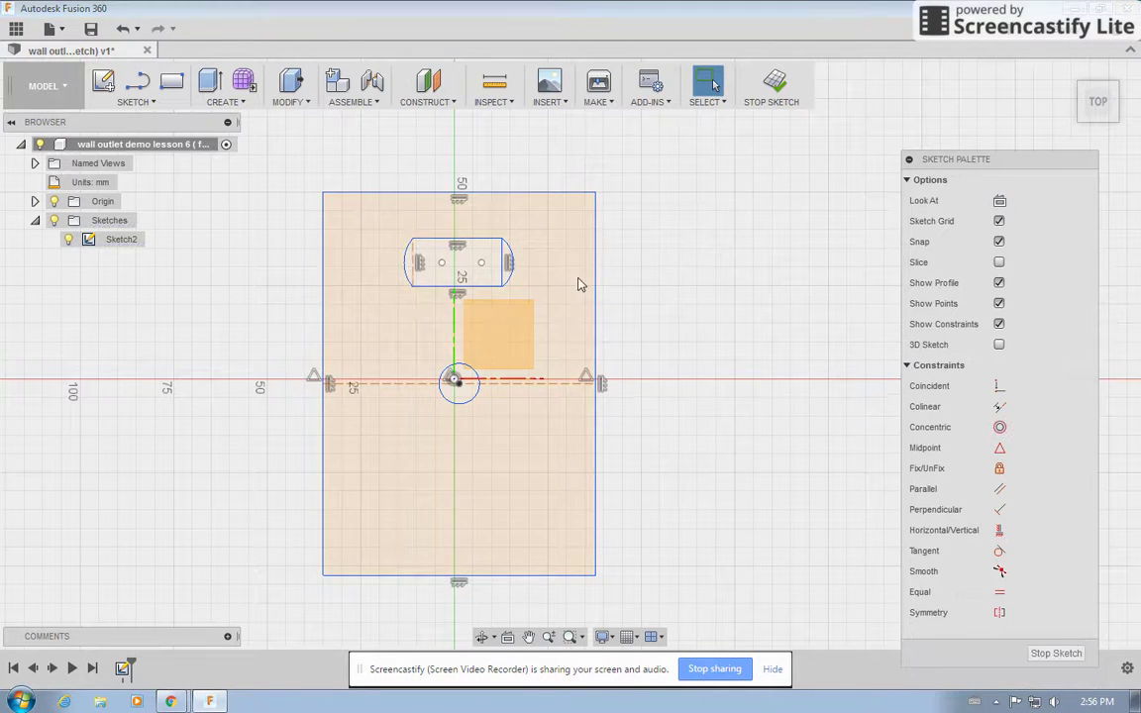
left_click(501, 255)
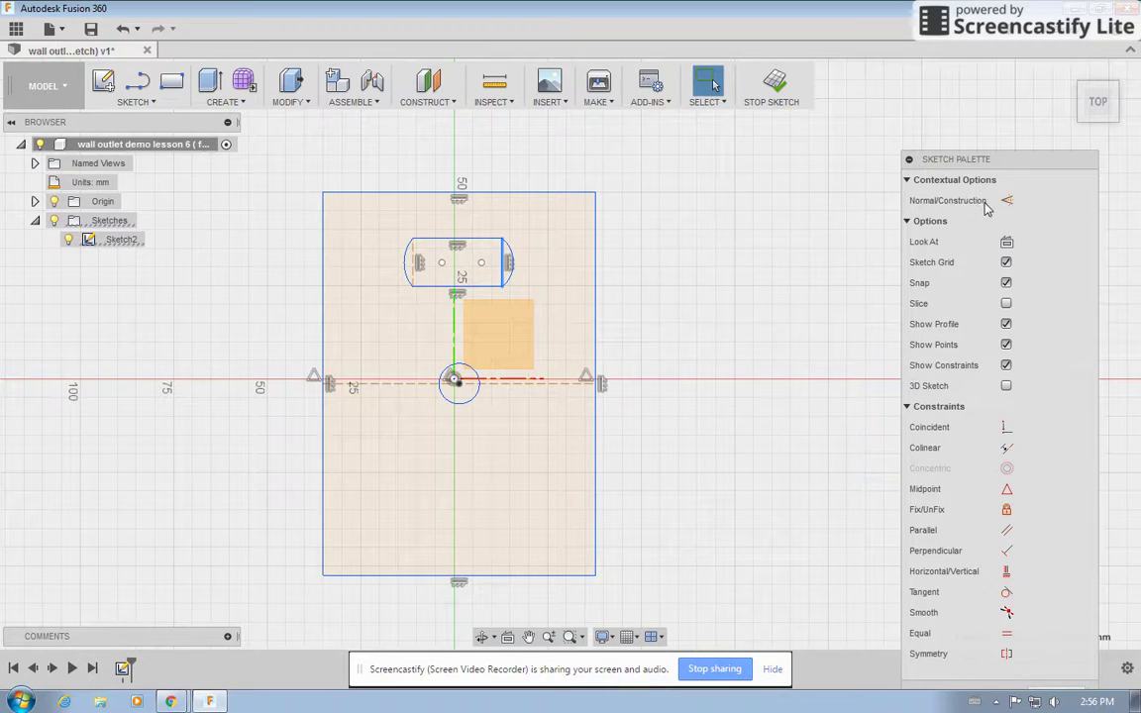
key("Escape")
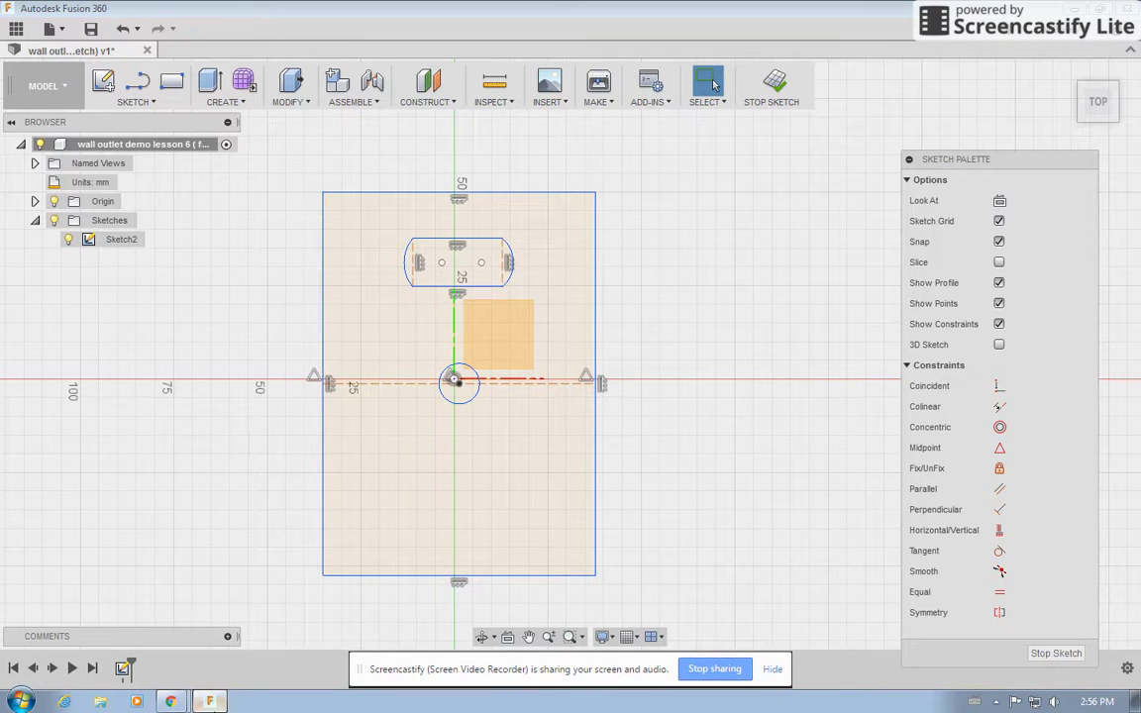
left_click(170, 701)
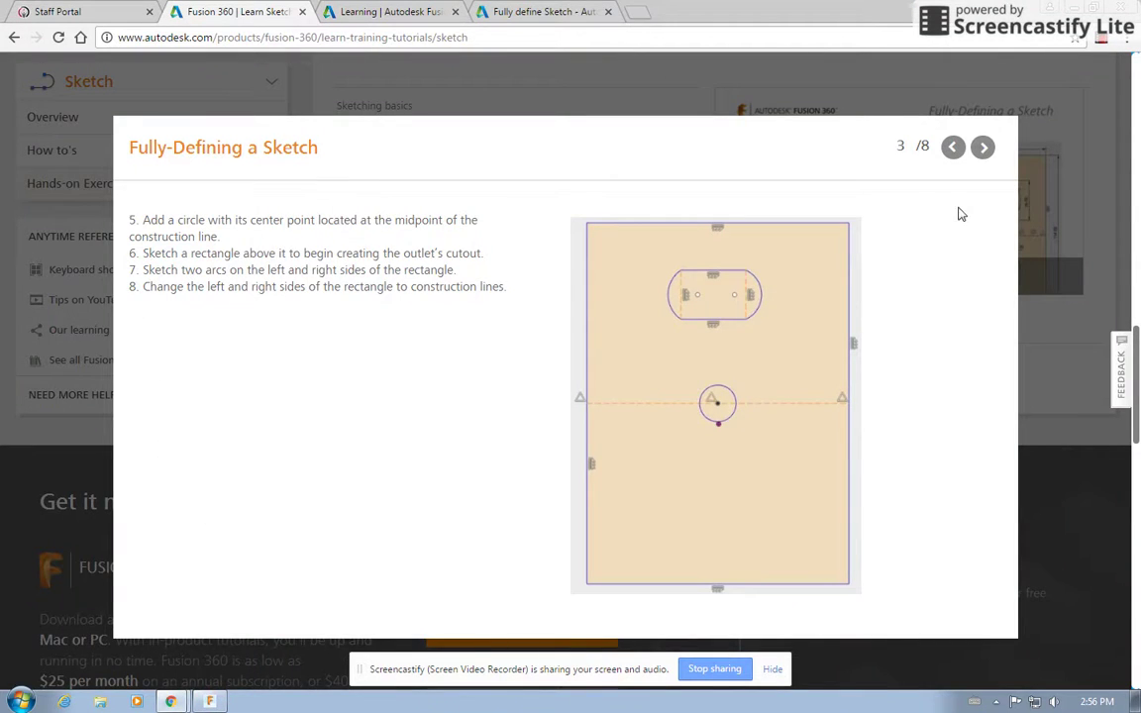
left_click(983, 146)
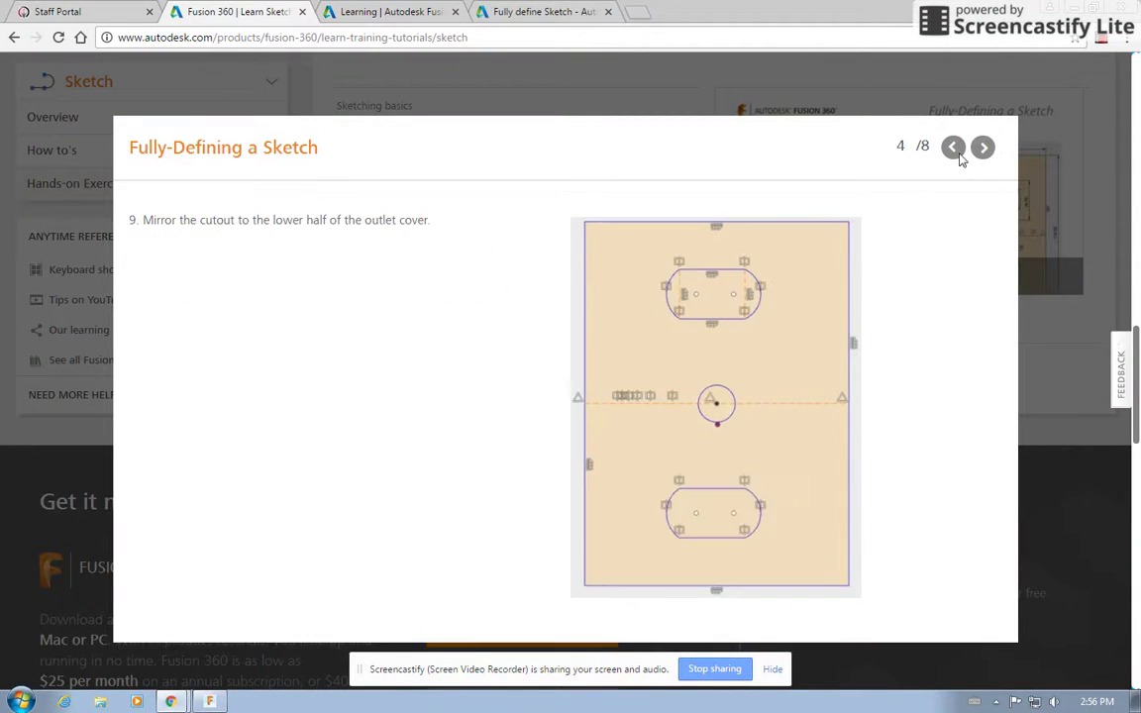
left_click(208, 701)
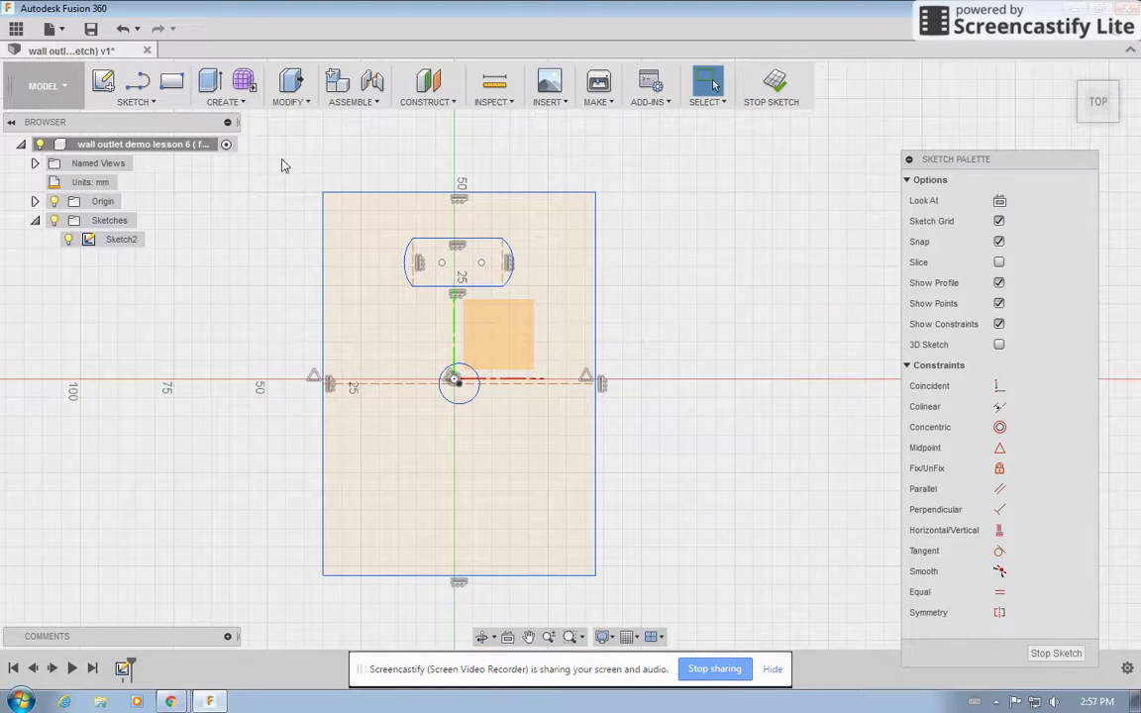
- Mirror the slot's two lines and two arcs across the dashed centre line
left_click(135, 102)
left_click(109, 453)
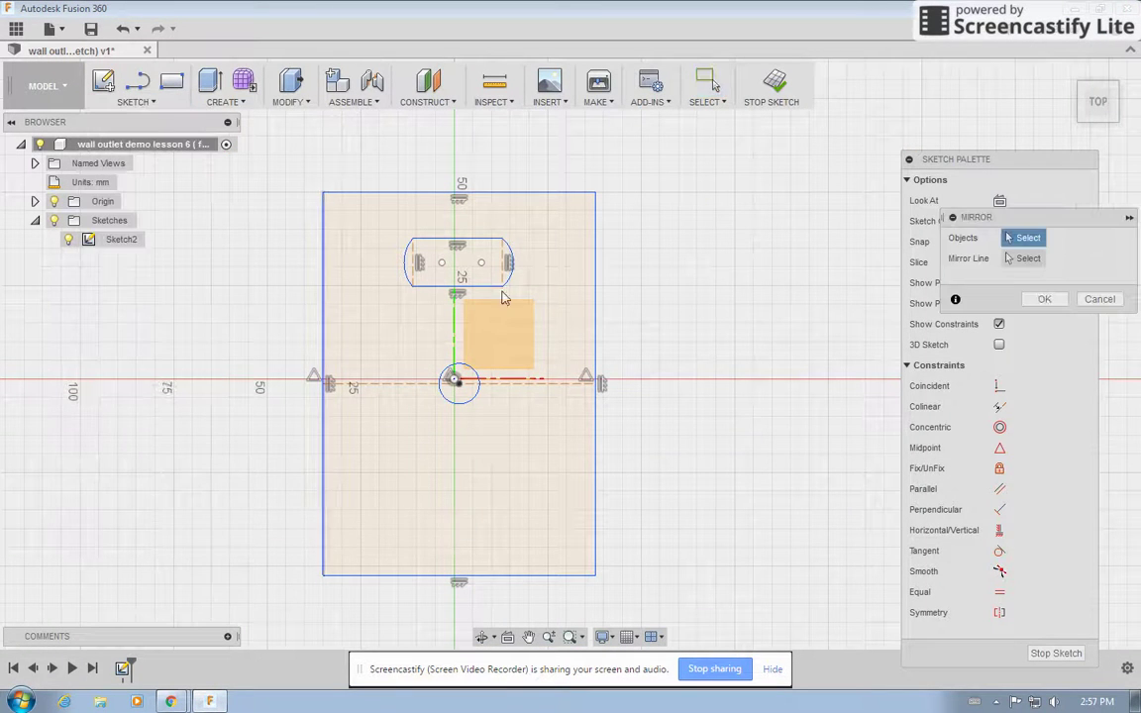
left_click(462, 238)
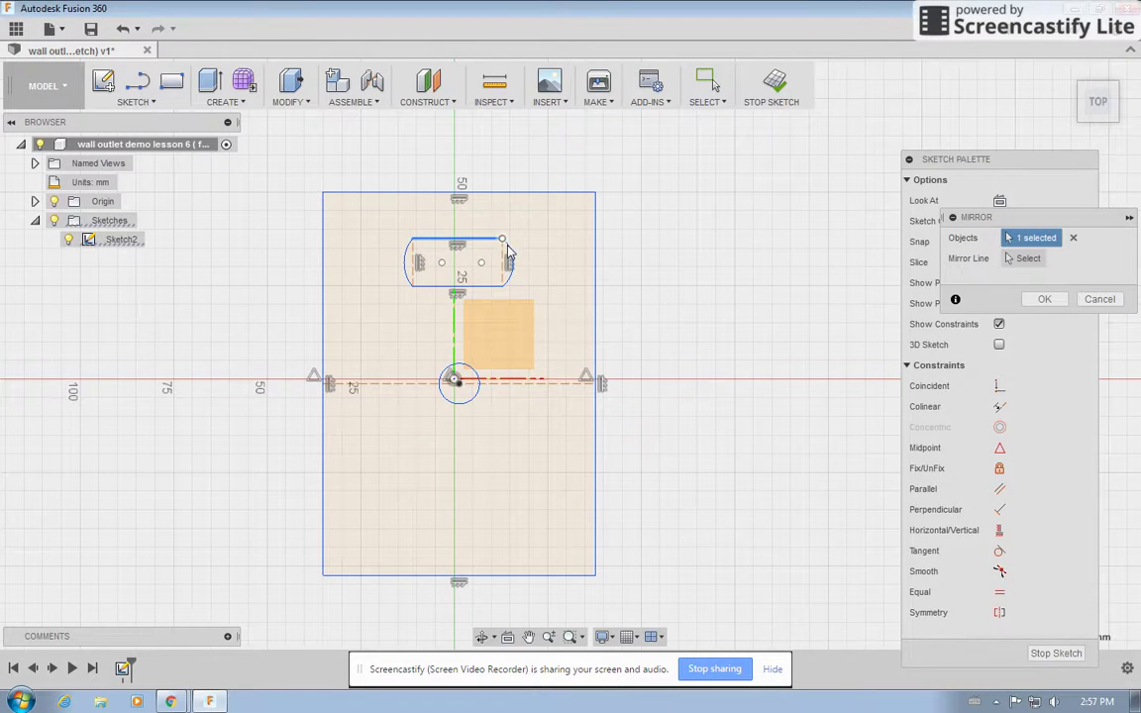
left_click(511, 261)
left_click(441, 287)
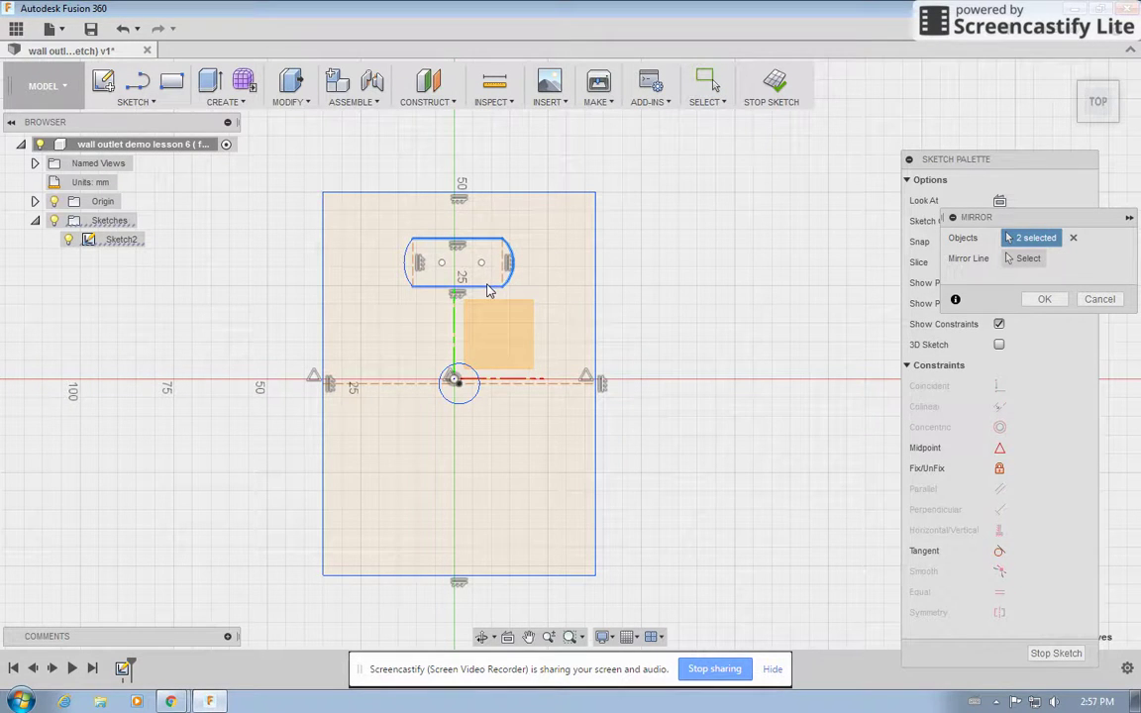
left_click(409, 269)
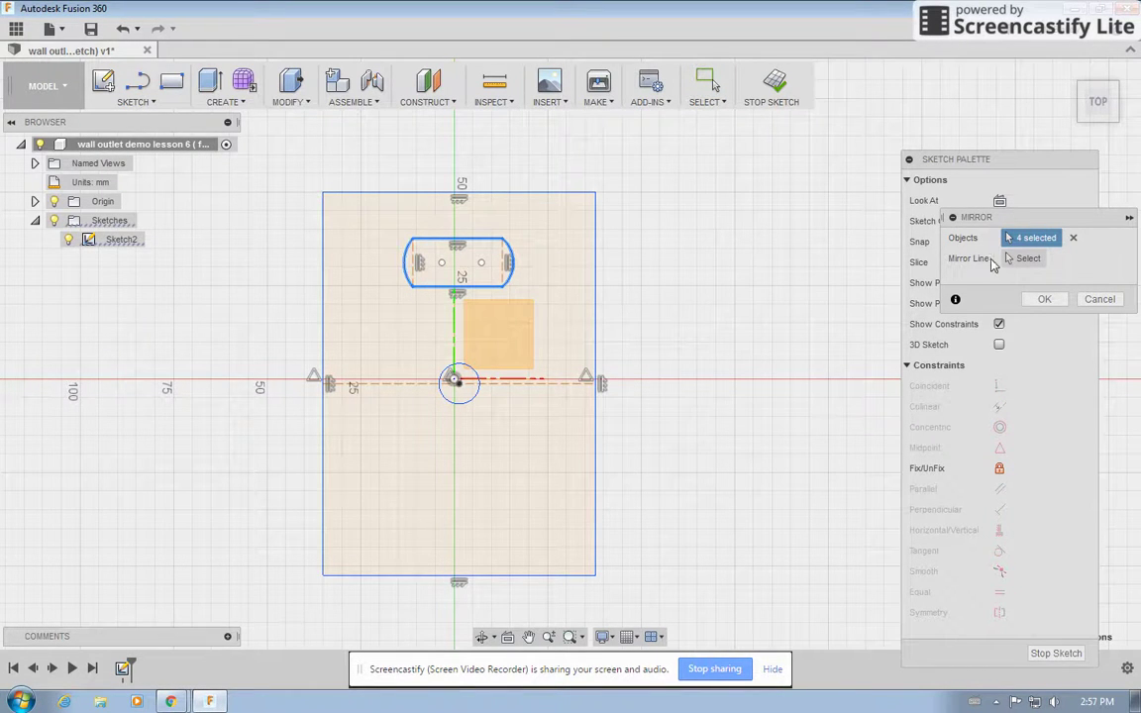
left_click(1020, 259)
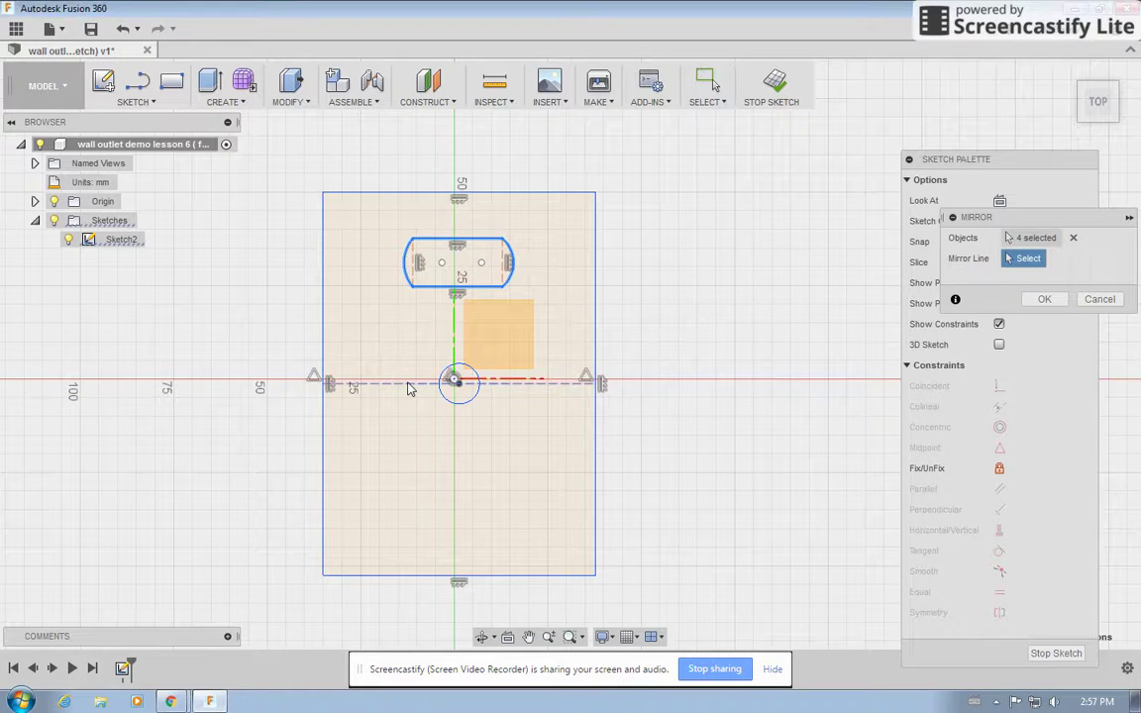
left_click(410, 384)
left_click(1042, 299)
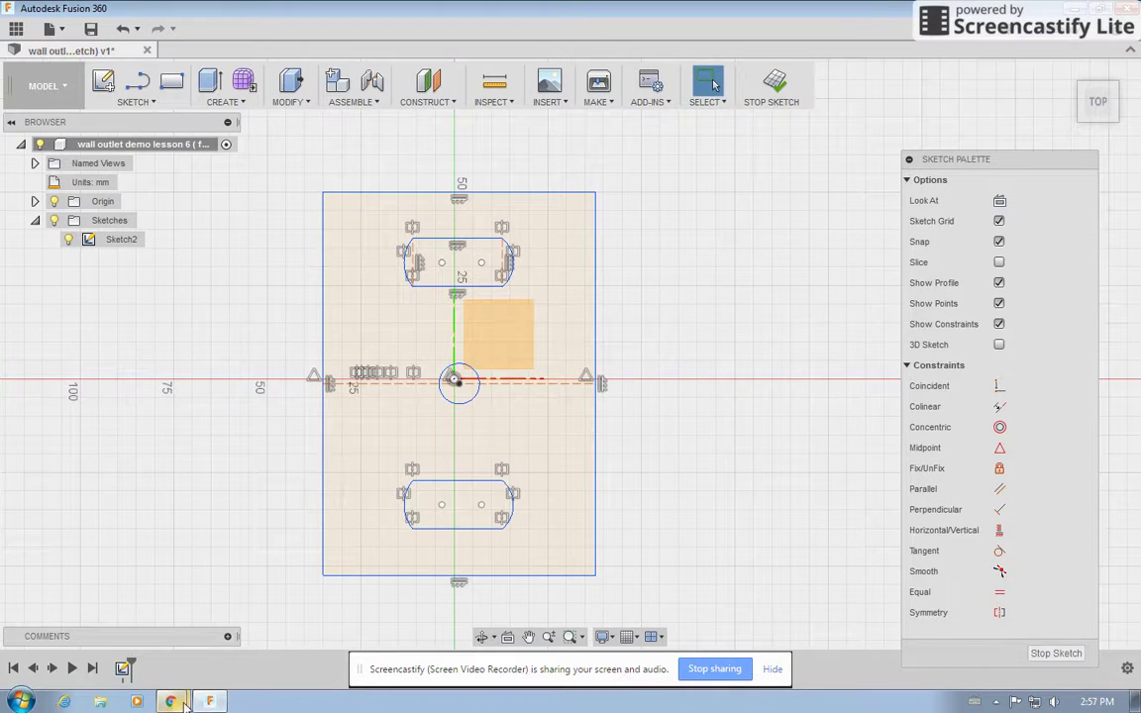
mouse_move(171, 703)
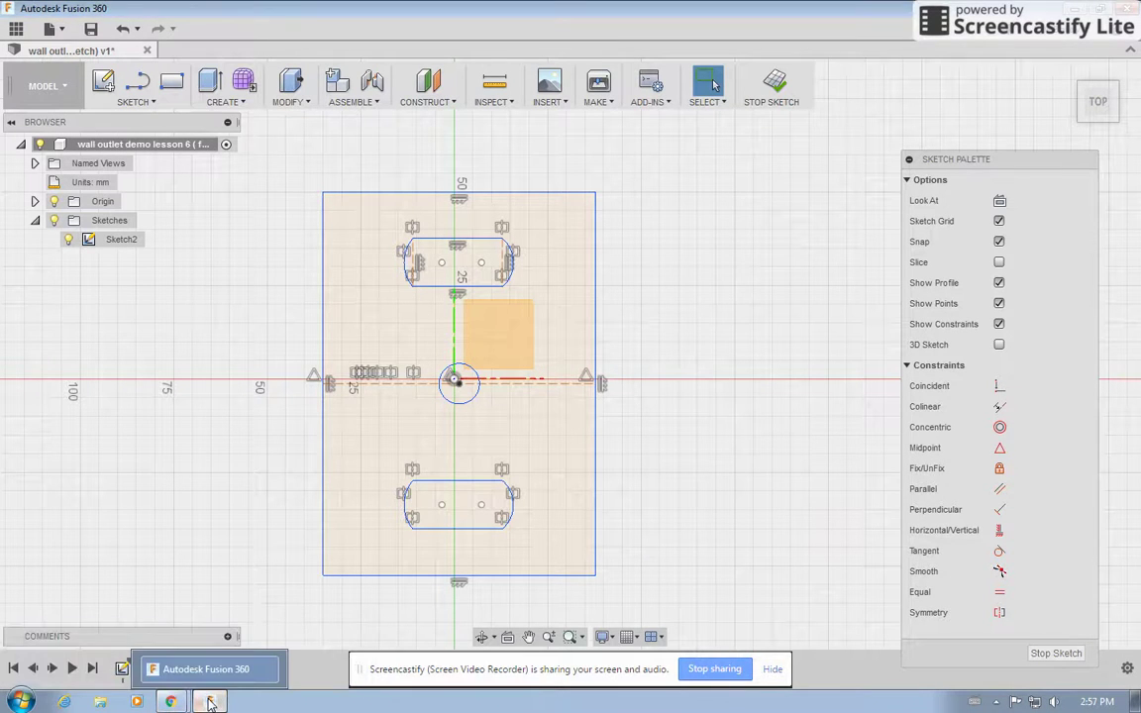
- Advance the tutorial to slide 5/8 with constraint steps 10–13, then return to the sketch
left_click(210, 701)
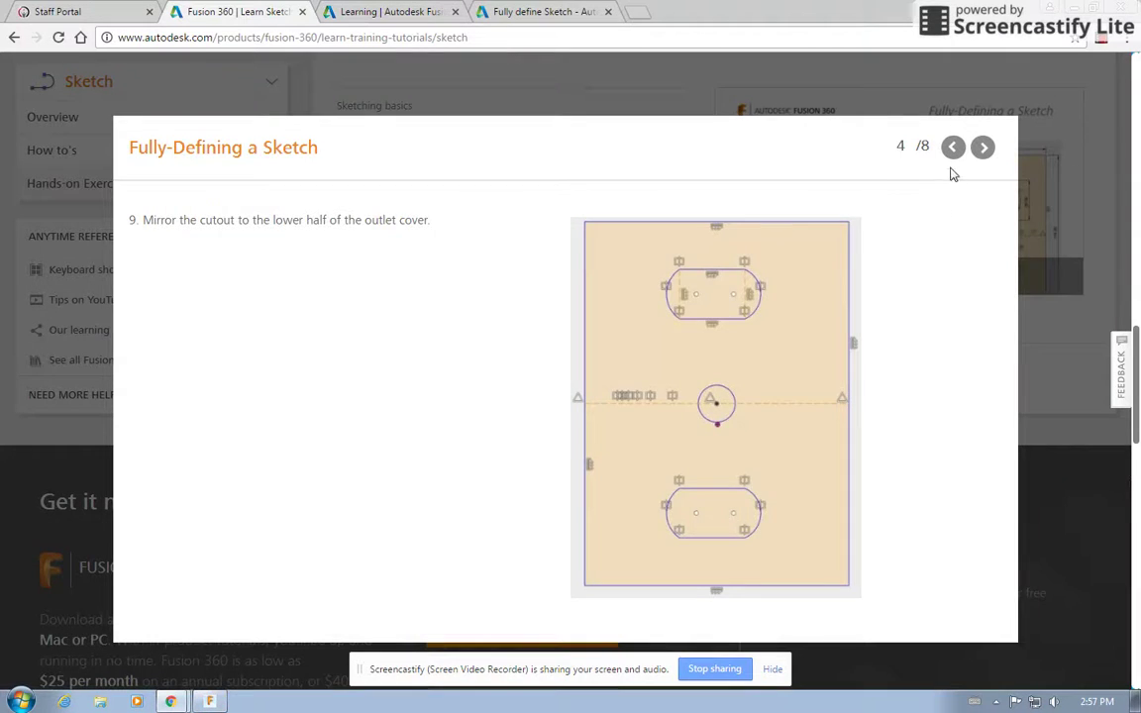
left_click(982, 148)
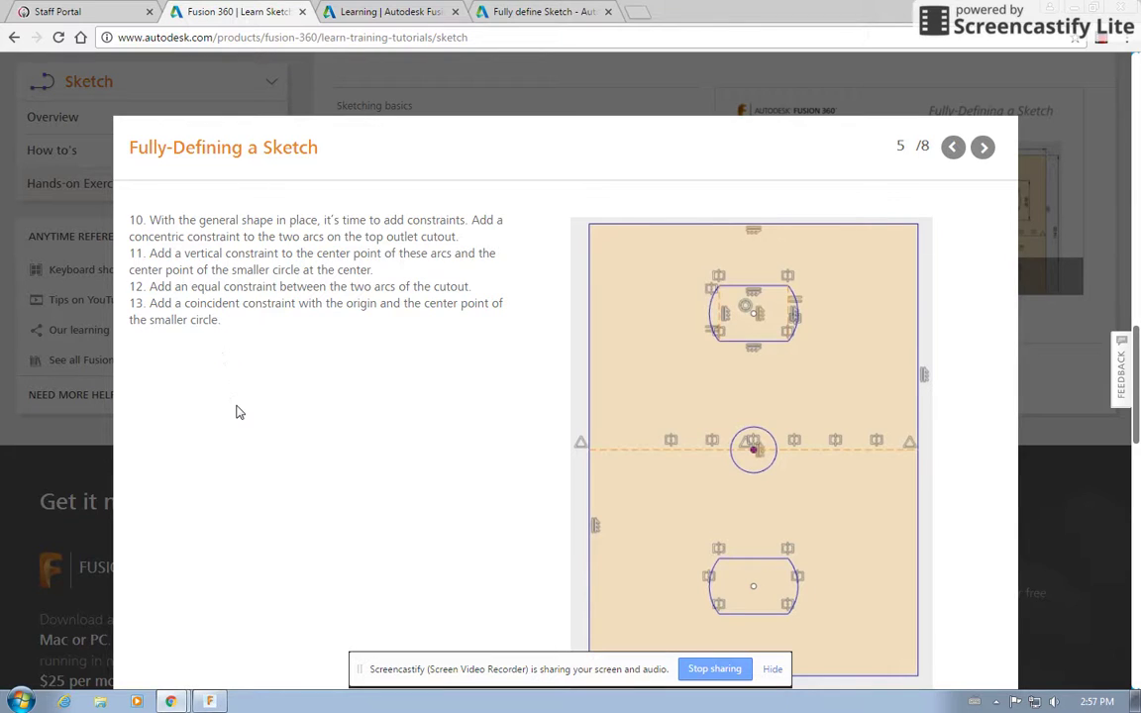
left_click(209, 701)
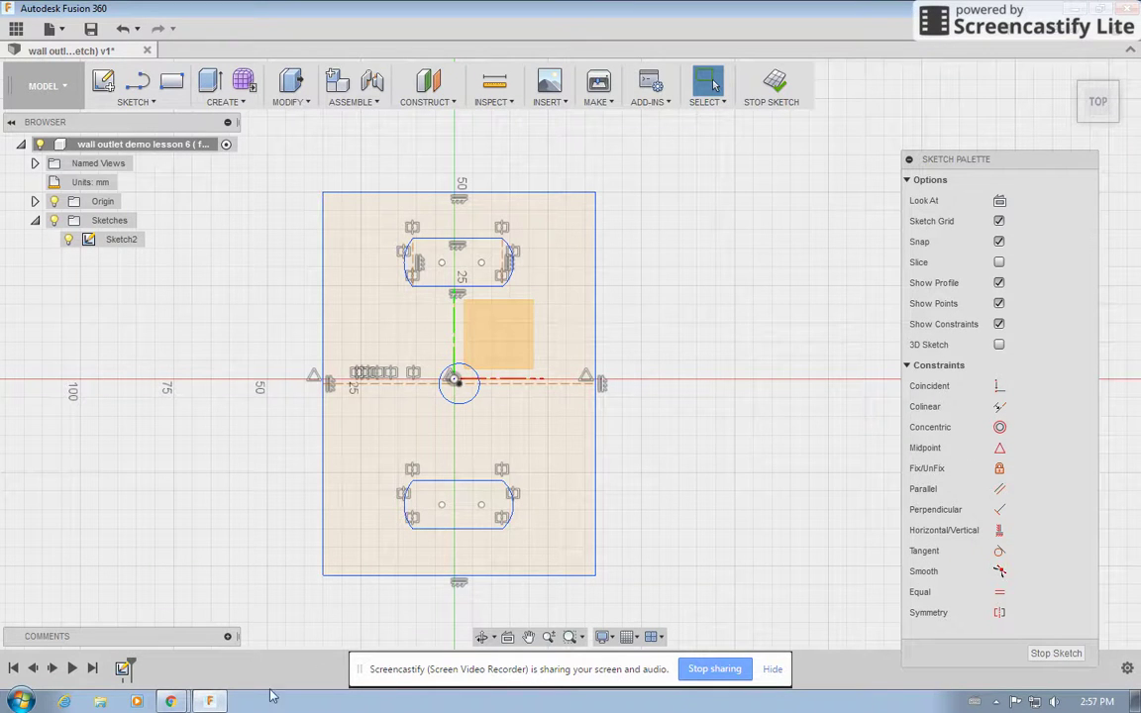
- Apply a Concentric constraint to the top slot's right and left arcs
left_click(171, 701)
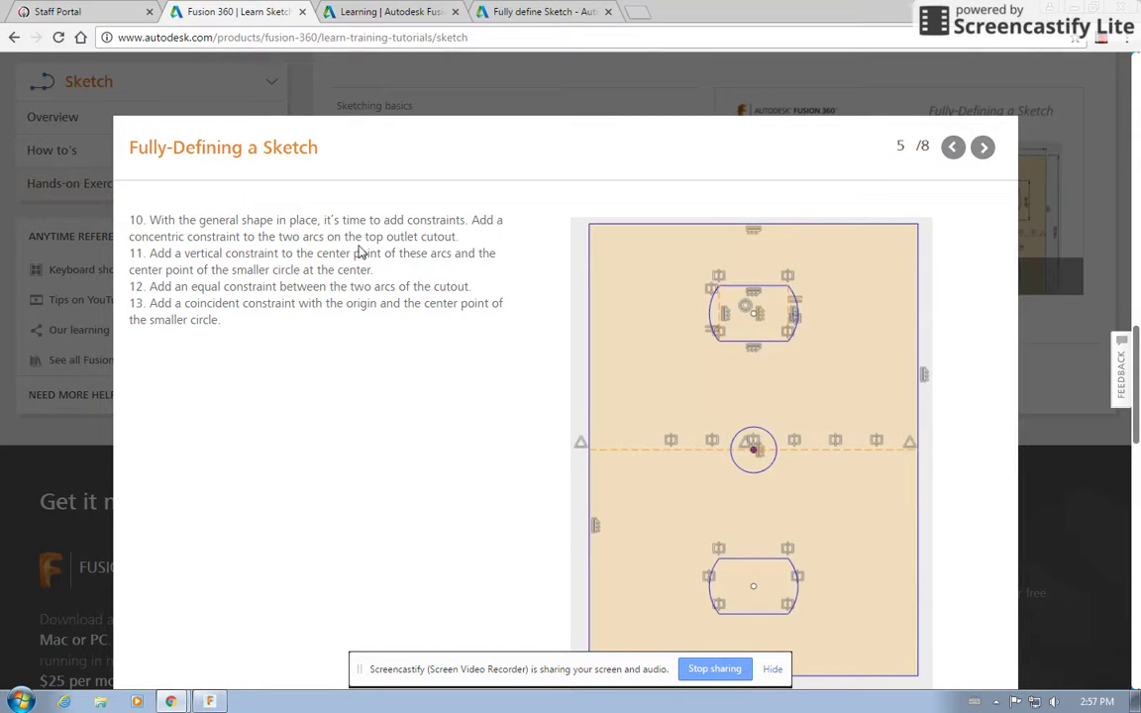
left_click(209, 701)
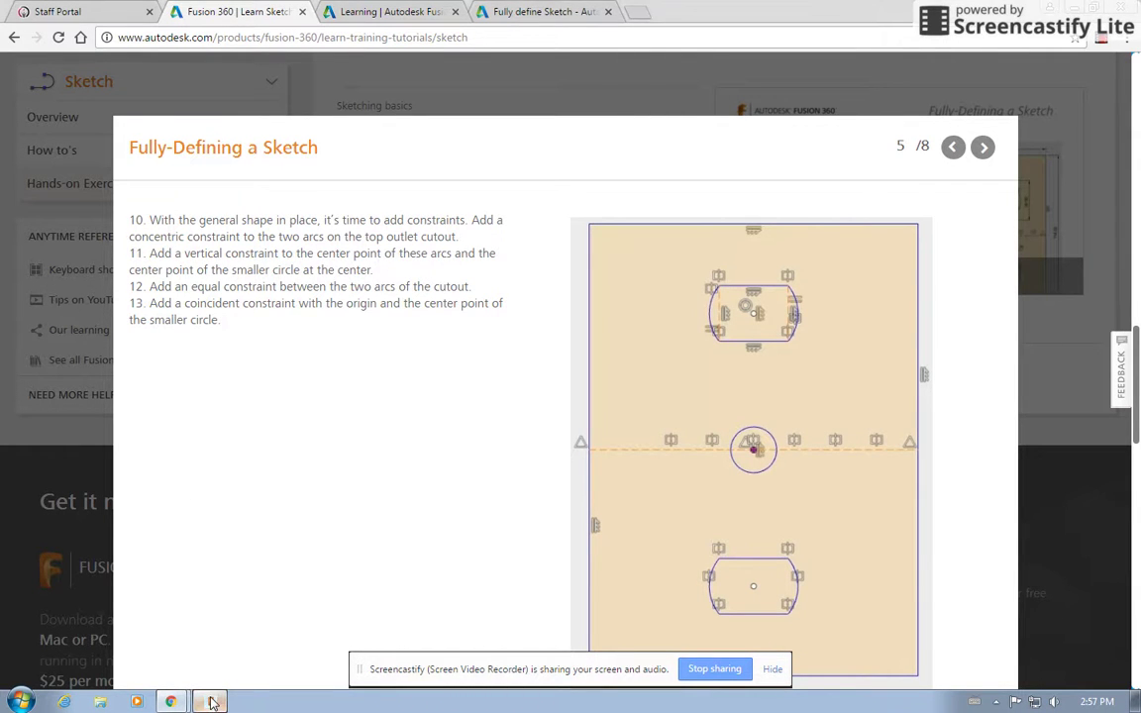
left_click(999, 428)
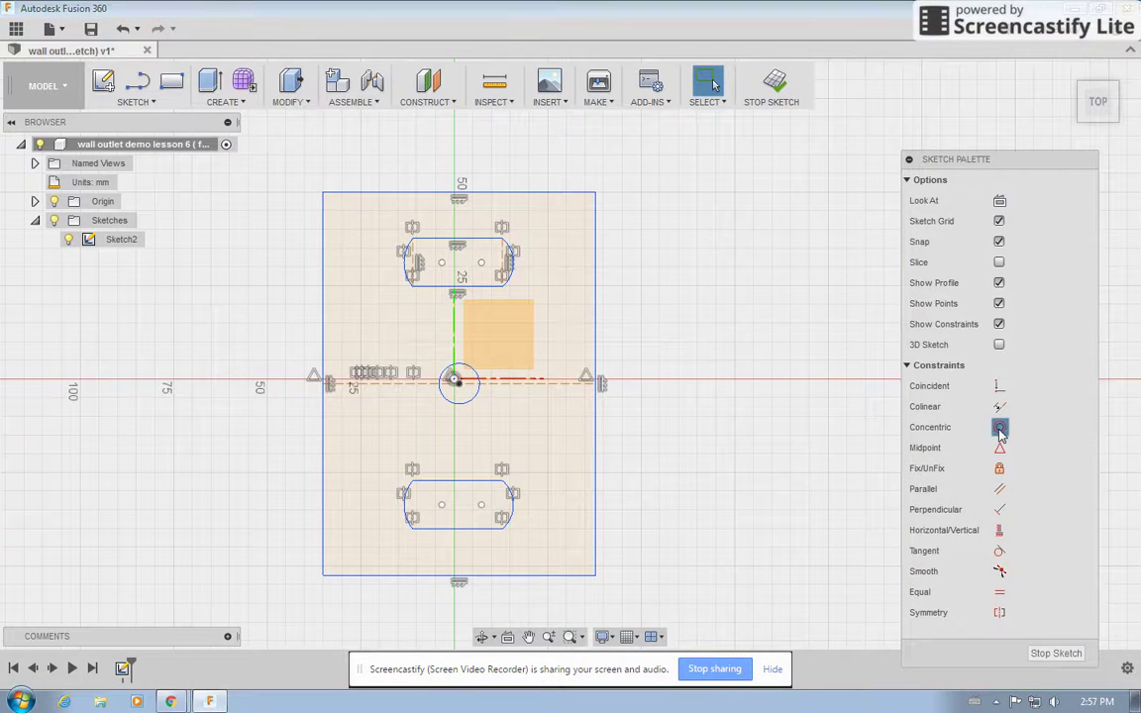
left_click(511, 253)
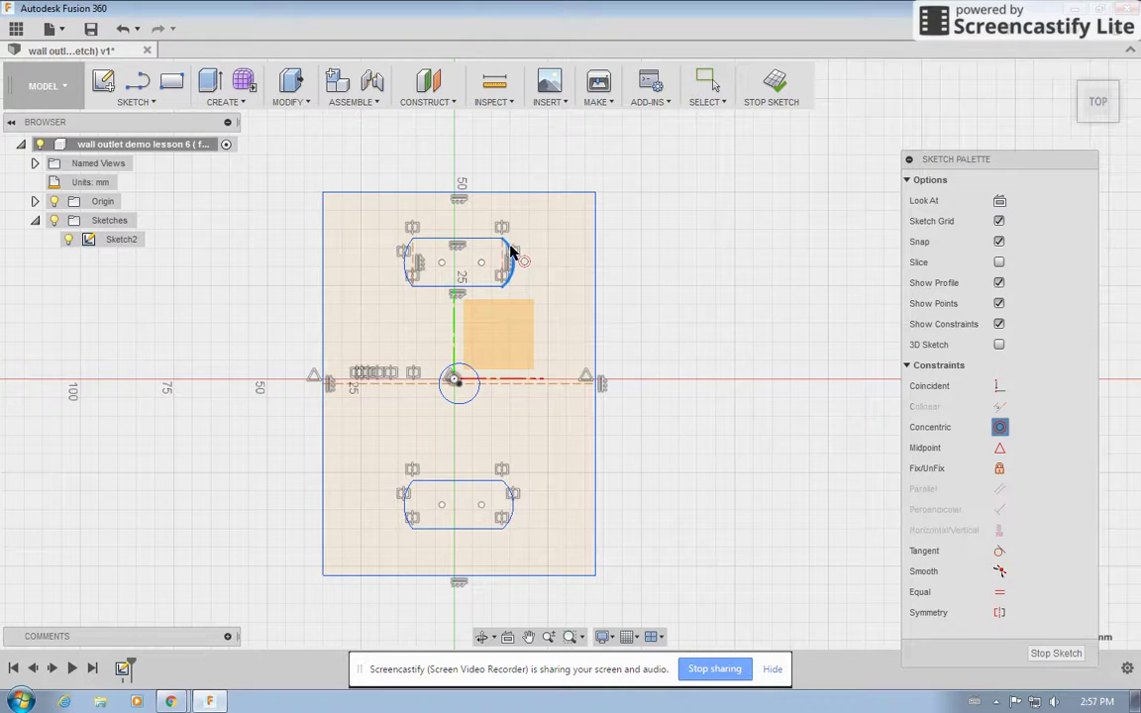
left_click(408, 254)
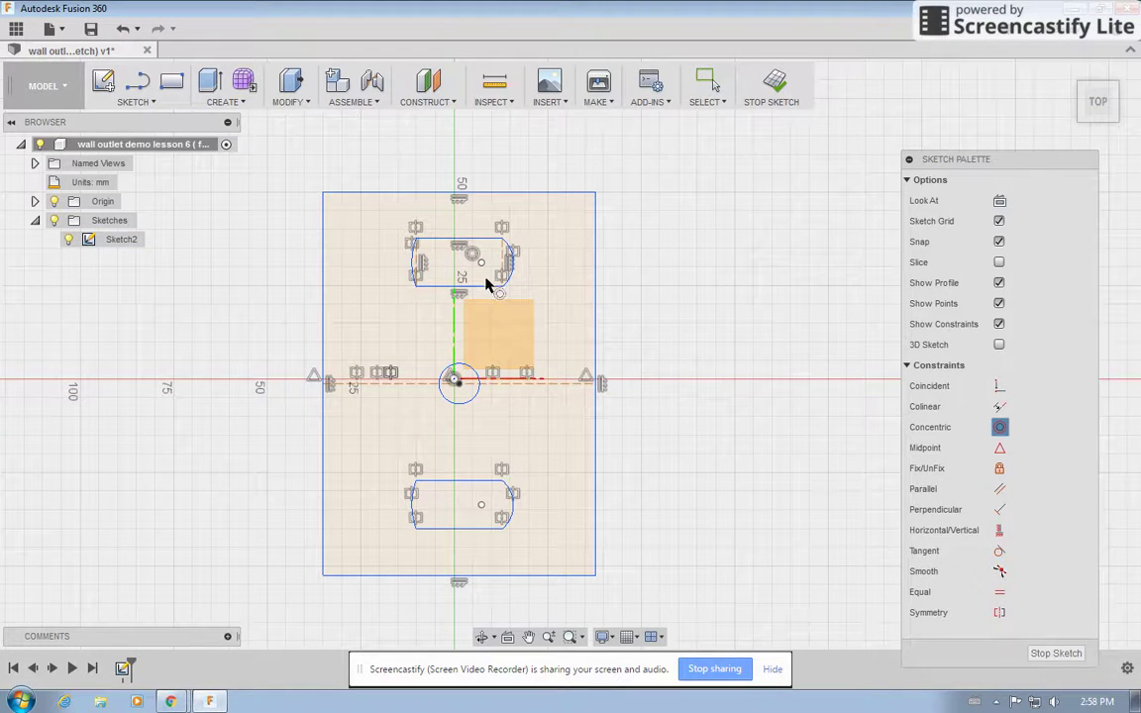
left_click(203, 703)
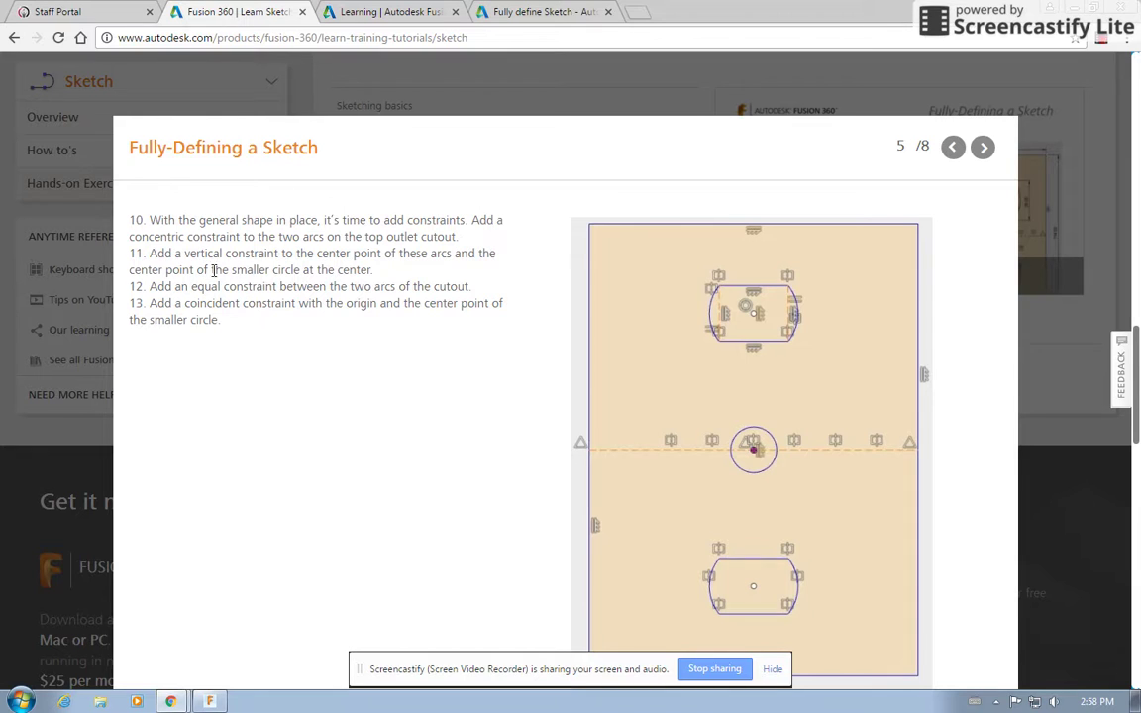
- Constrain the top cutout's arc centre vertically in line with the sketch origin
left_click(209, 702)
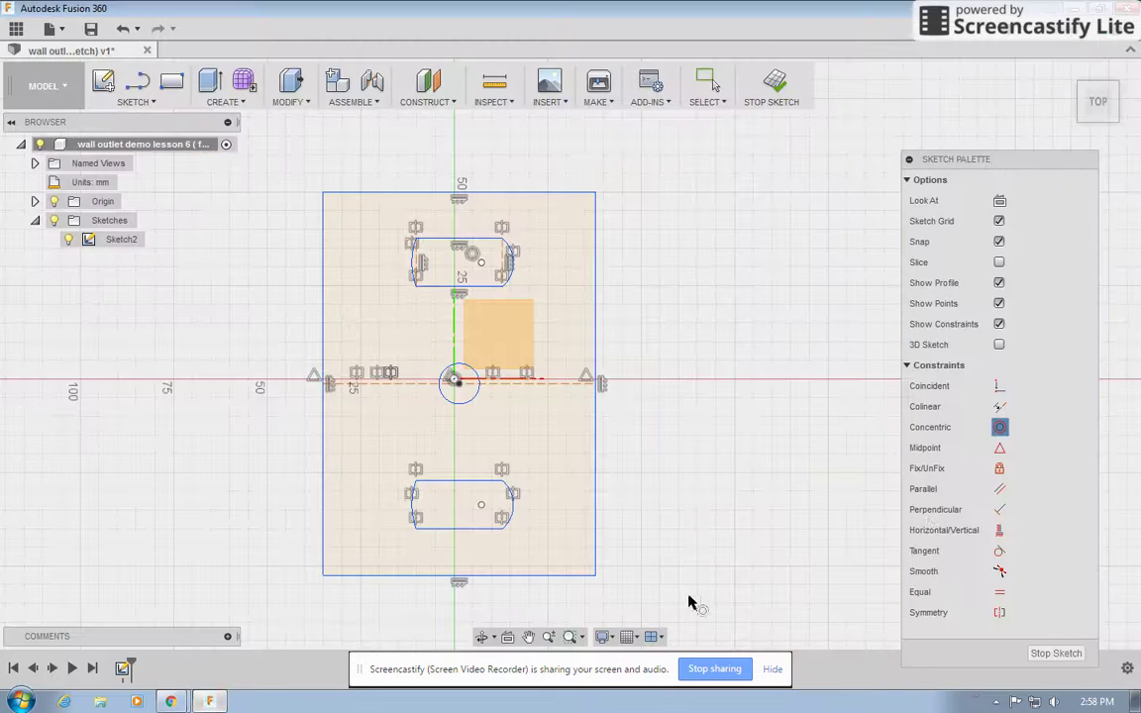
left_click(1001, 531)
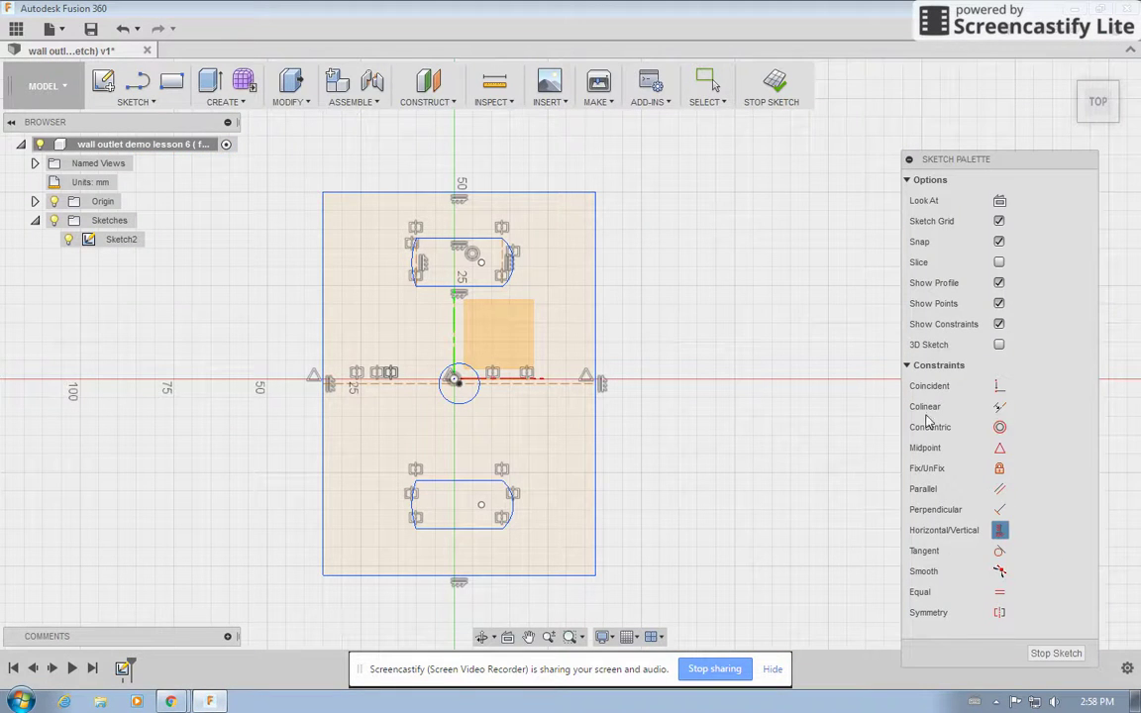
left_click(481, 263)
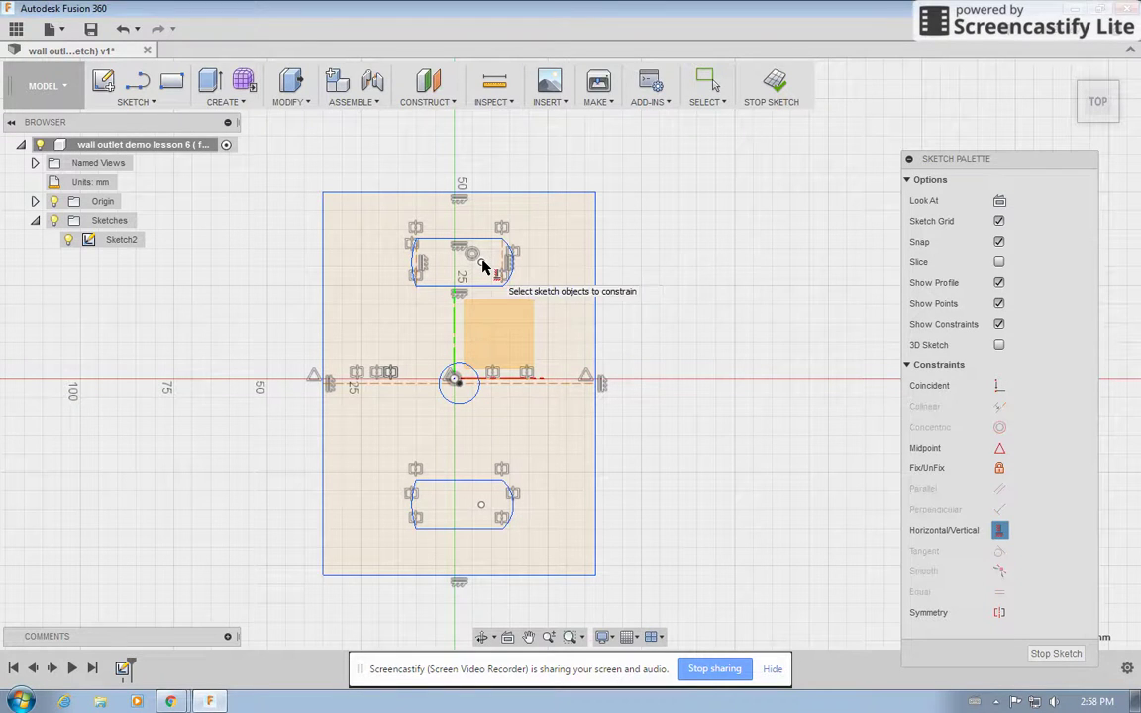
left_click(459, 383)
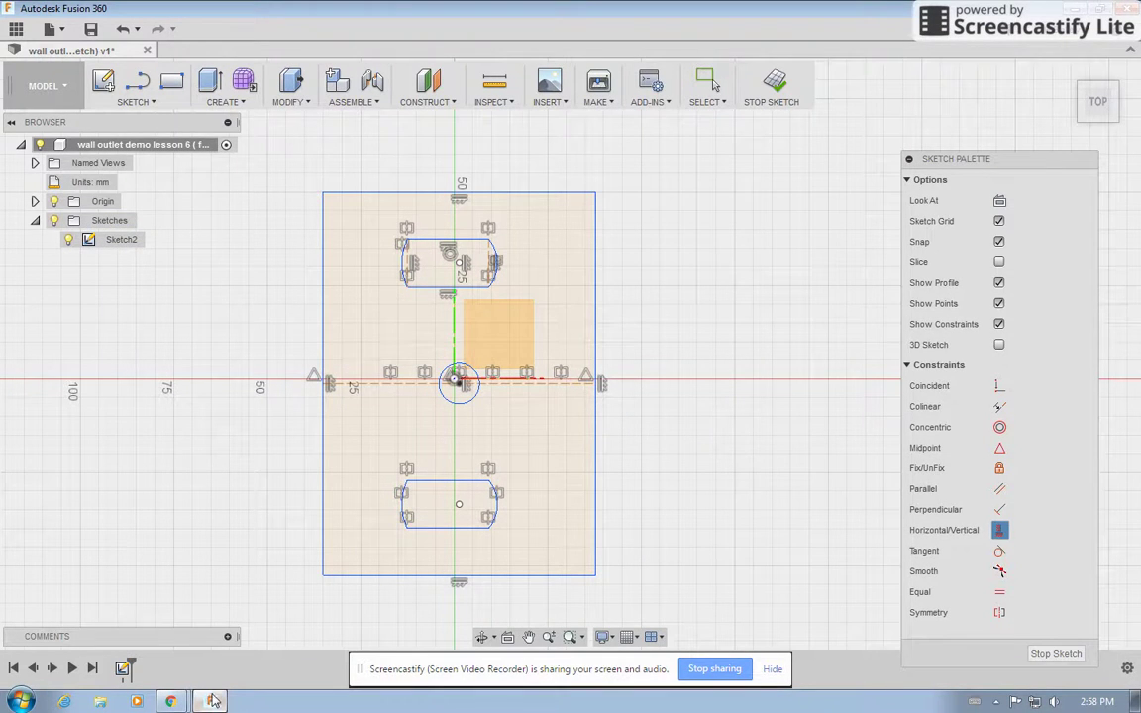
left_click(170, 701)
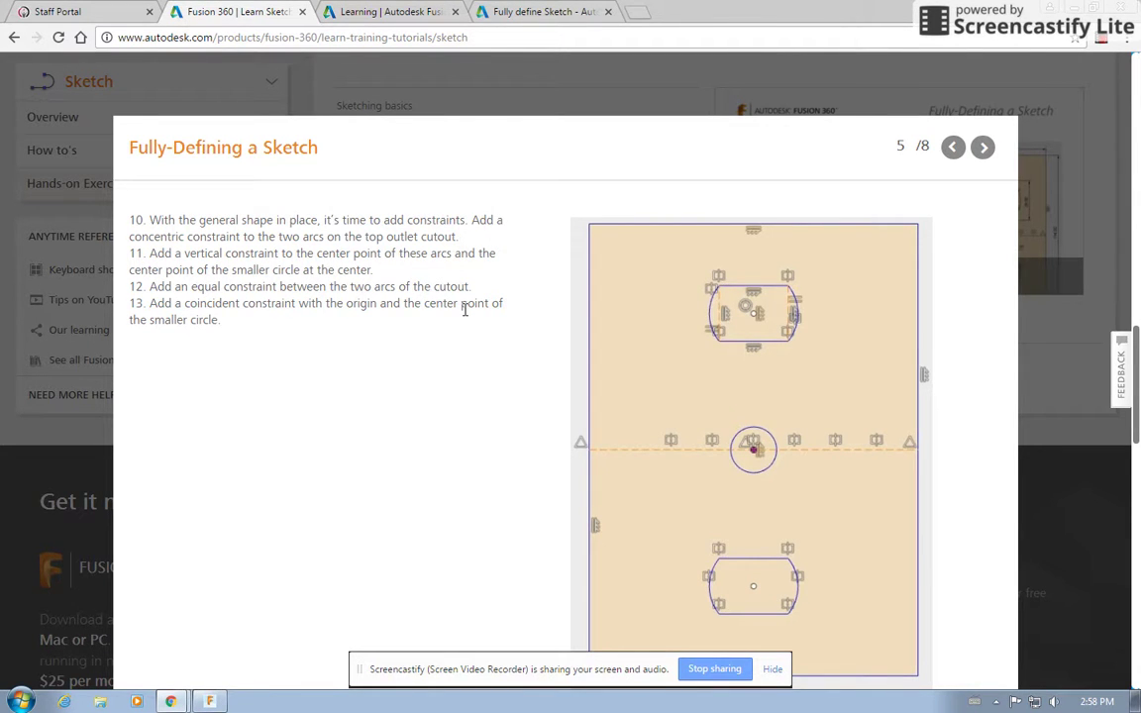
- Apply an Equal constraint between the top cutout's right and left arcs
left_click(209, 701)
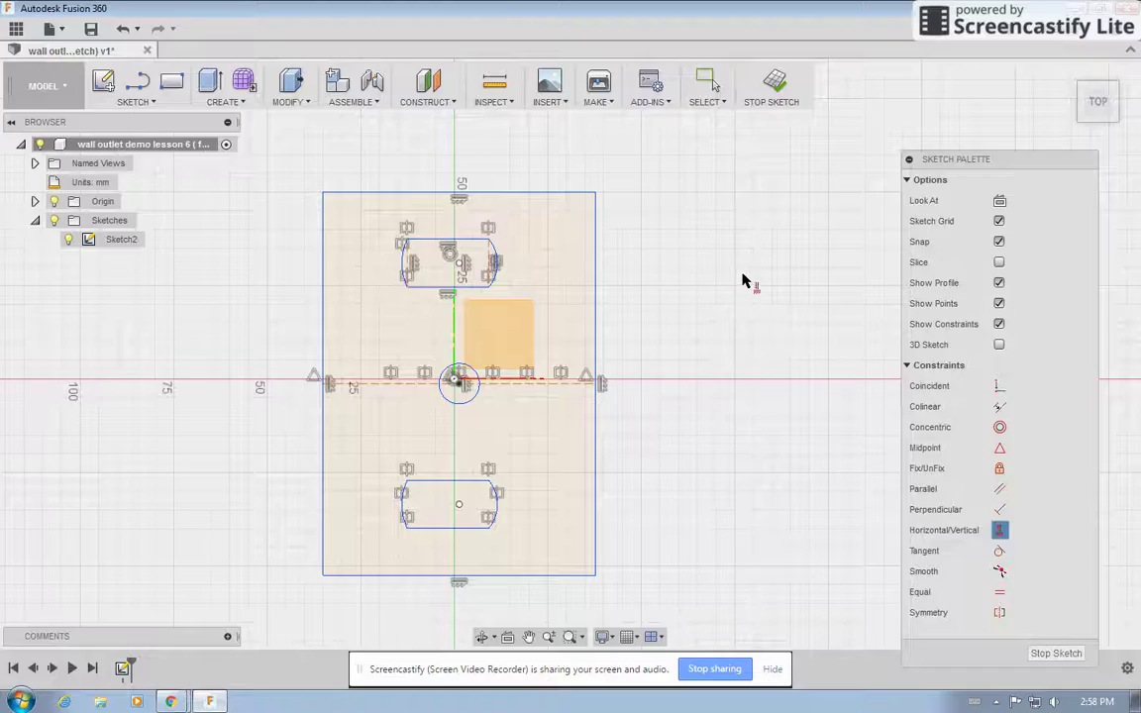
left_click(999, 591)
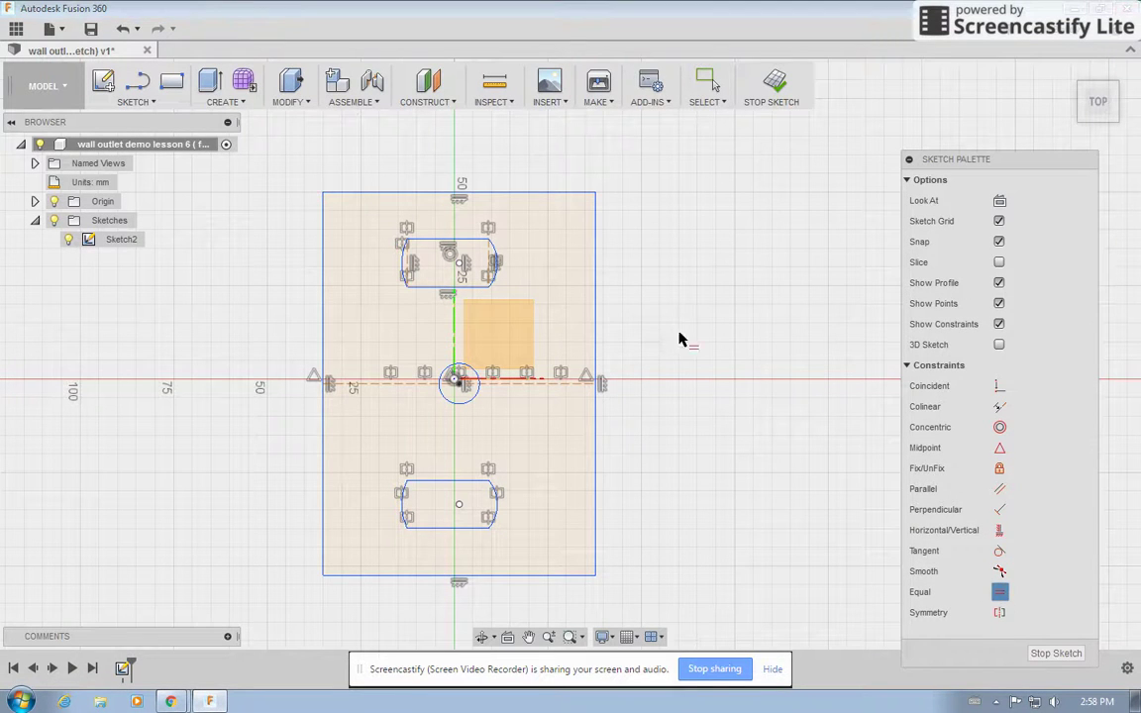
left_click(495, 253)
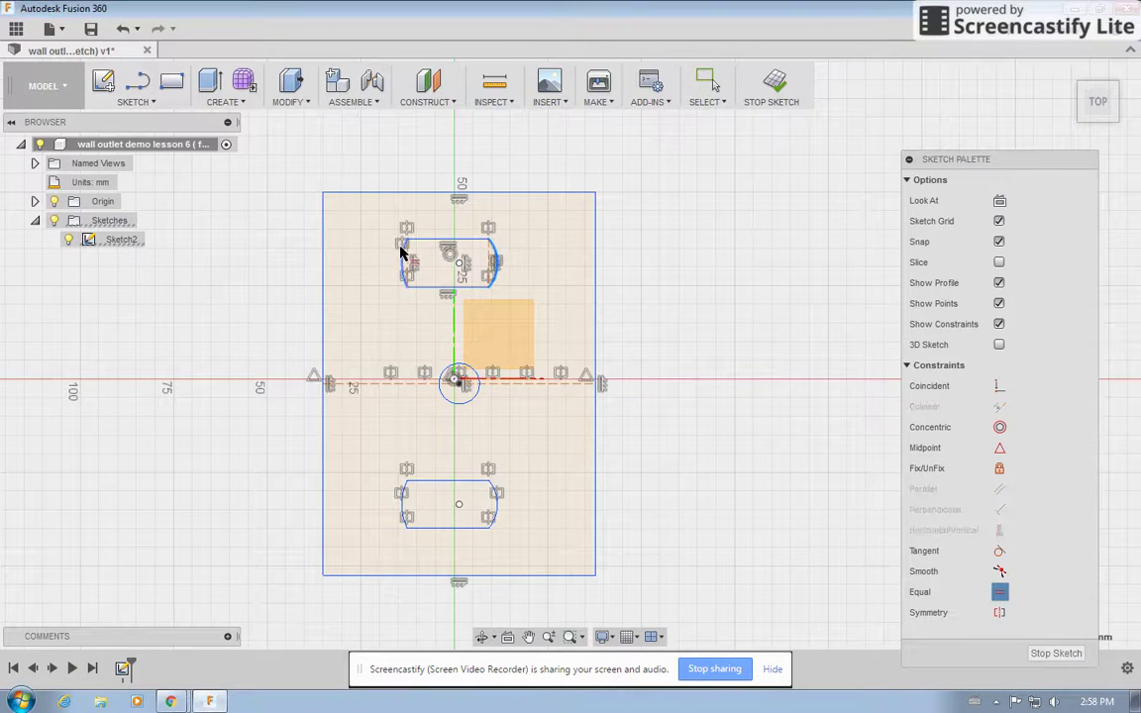
left_click(404, 259)
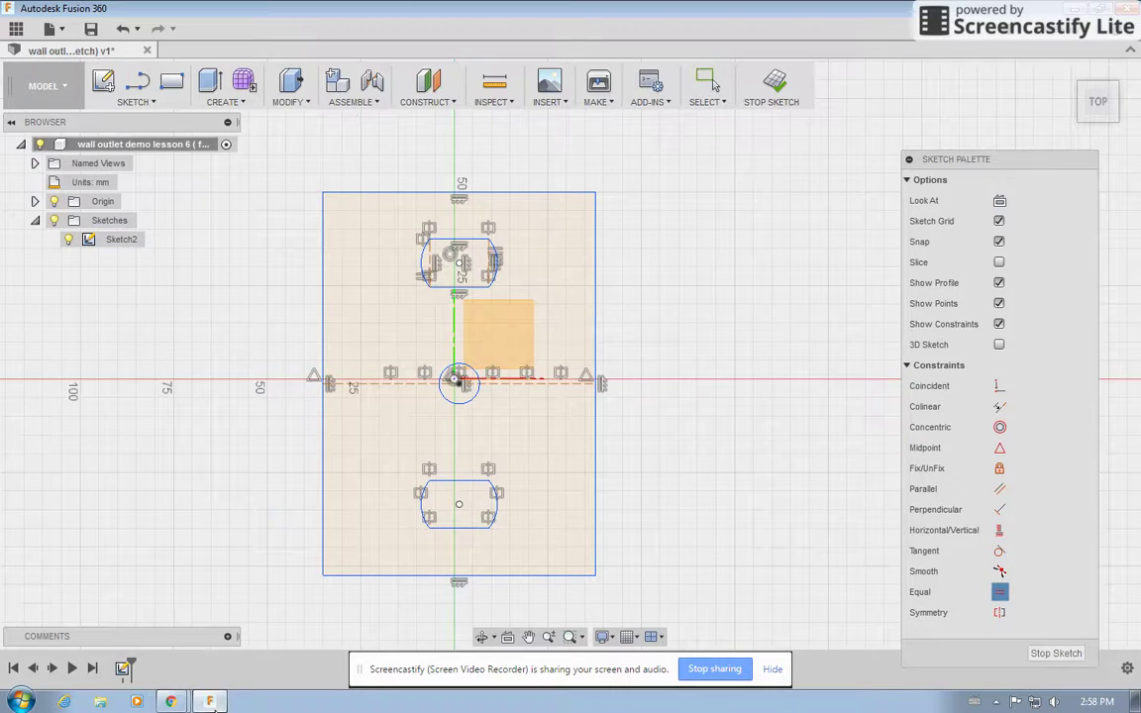
left_click(210, 702)
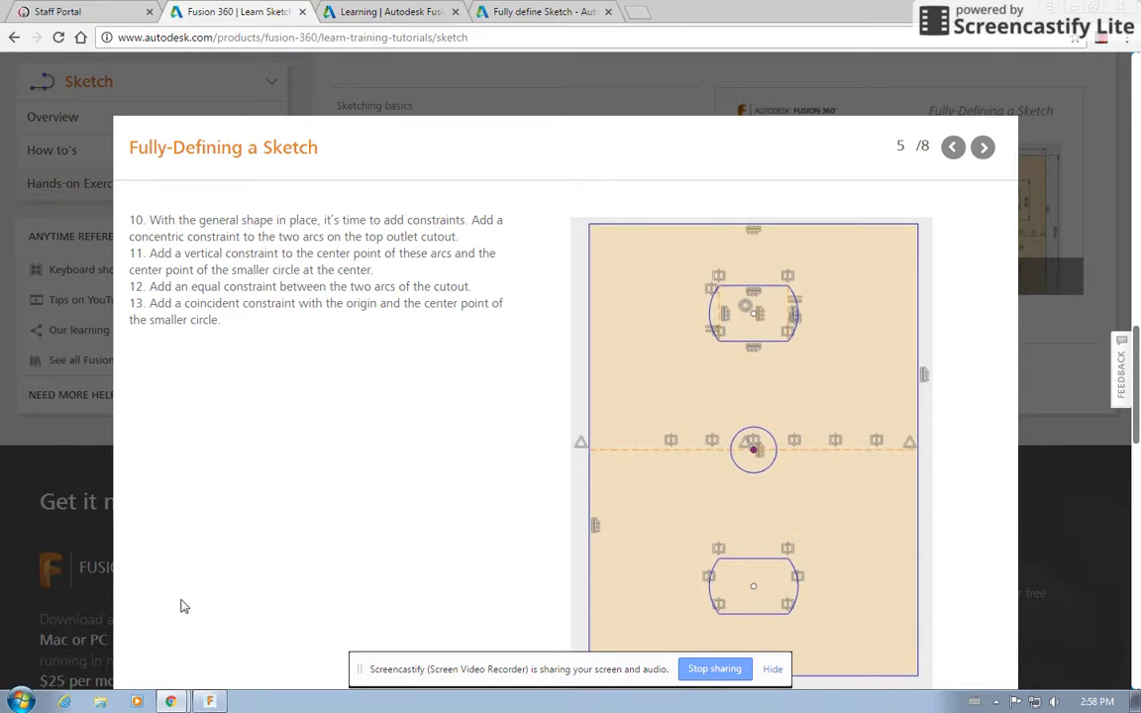
- Return from the tutorial's step 13 to the Fusion 360 outlet cover sketch
left_click(210, 701)
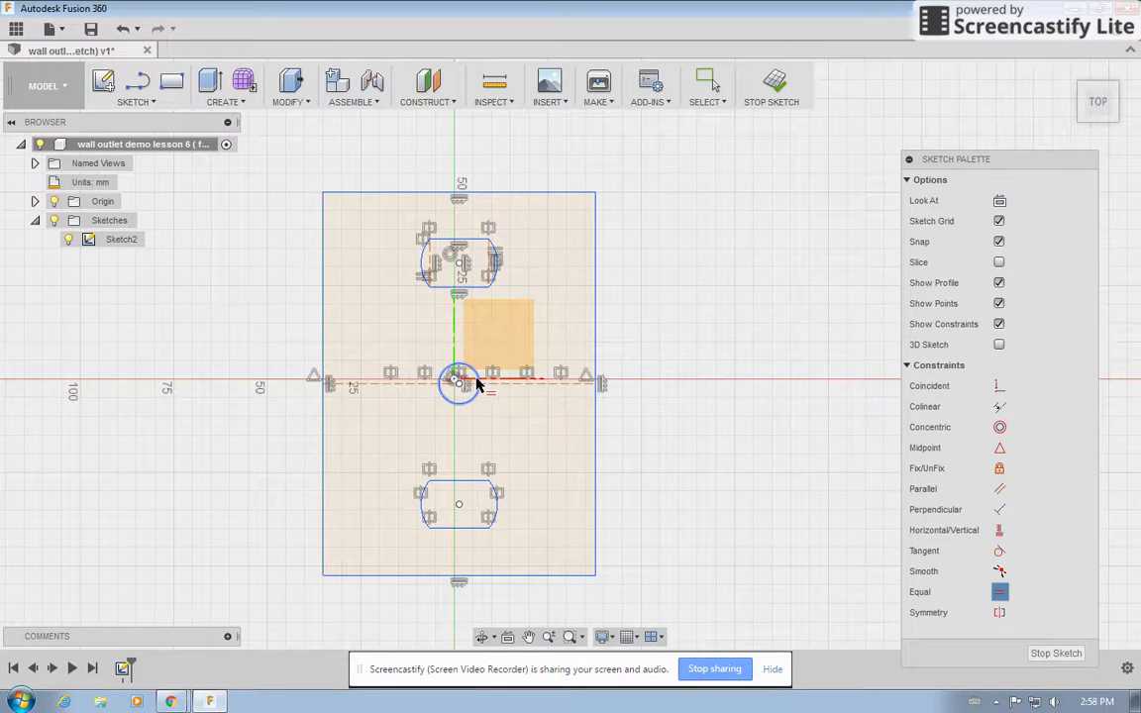
- Make the small centre circle's centre point coincident with the sketch origin
left_click(998, 386)
scroll(453, 388, "up", 4)
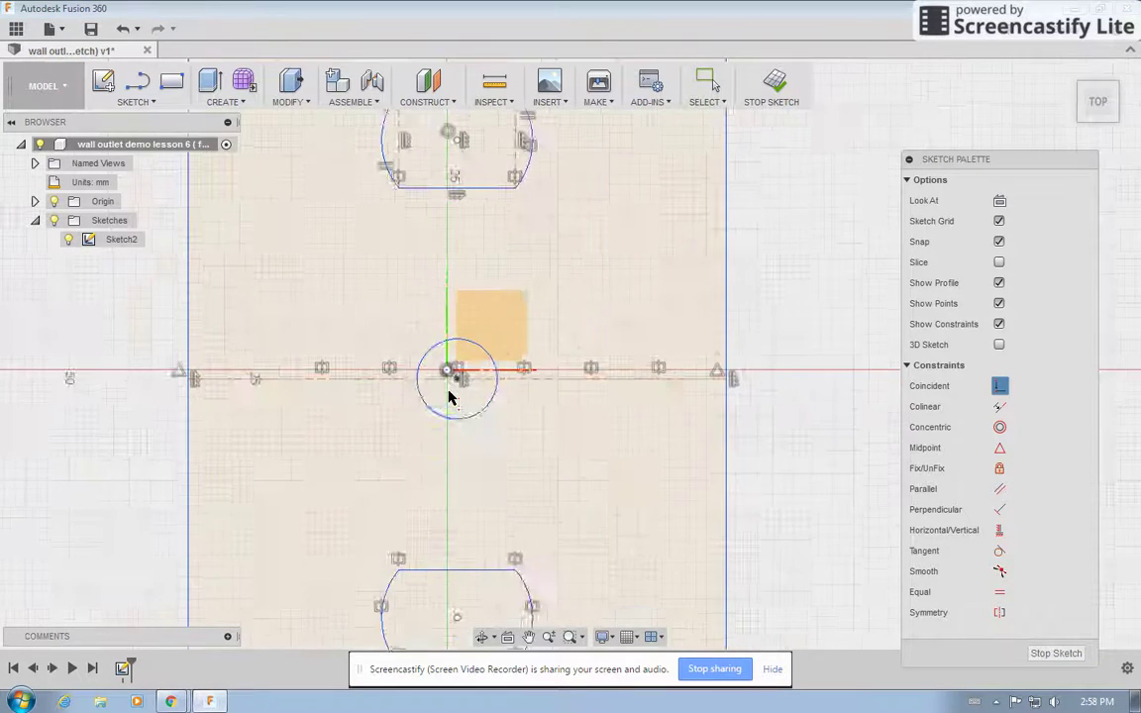
scroll(448, 397, "up", 6)
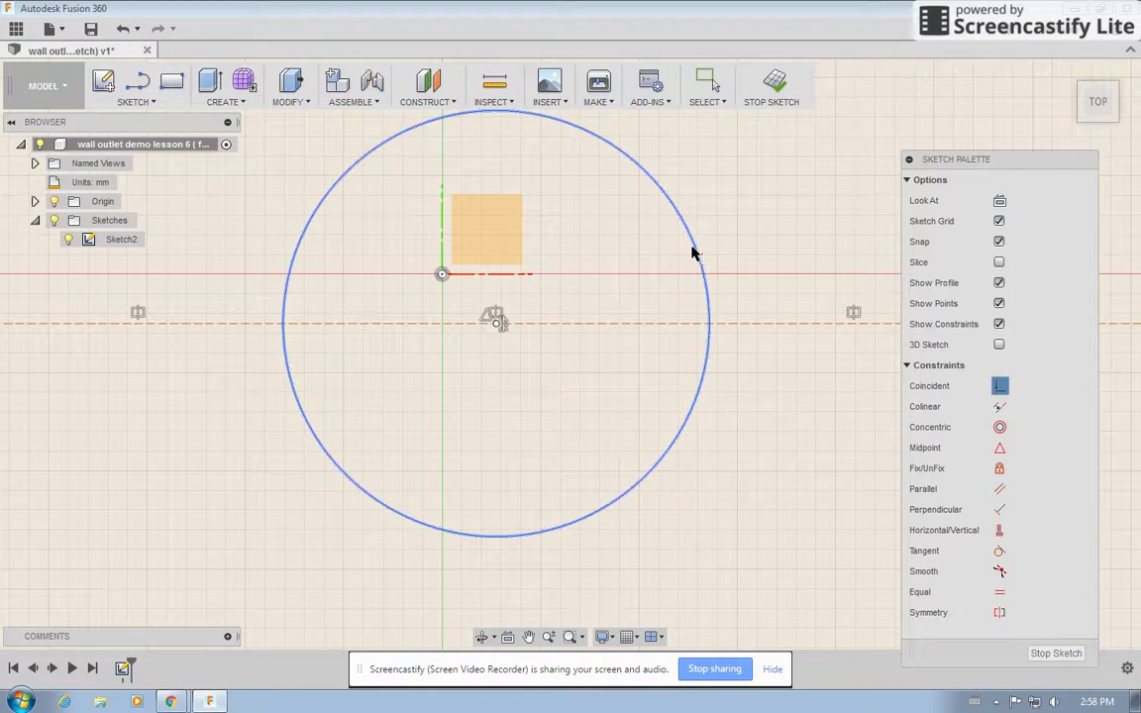
left_click(498, 324)
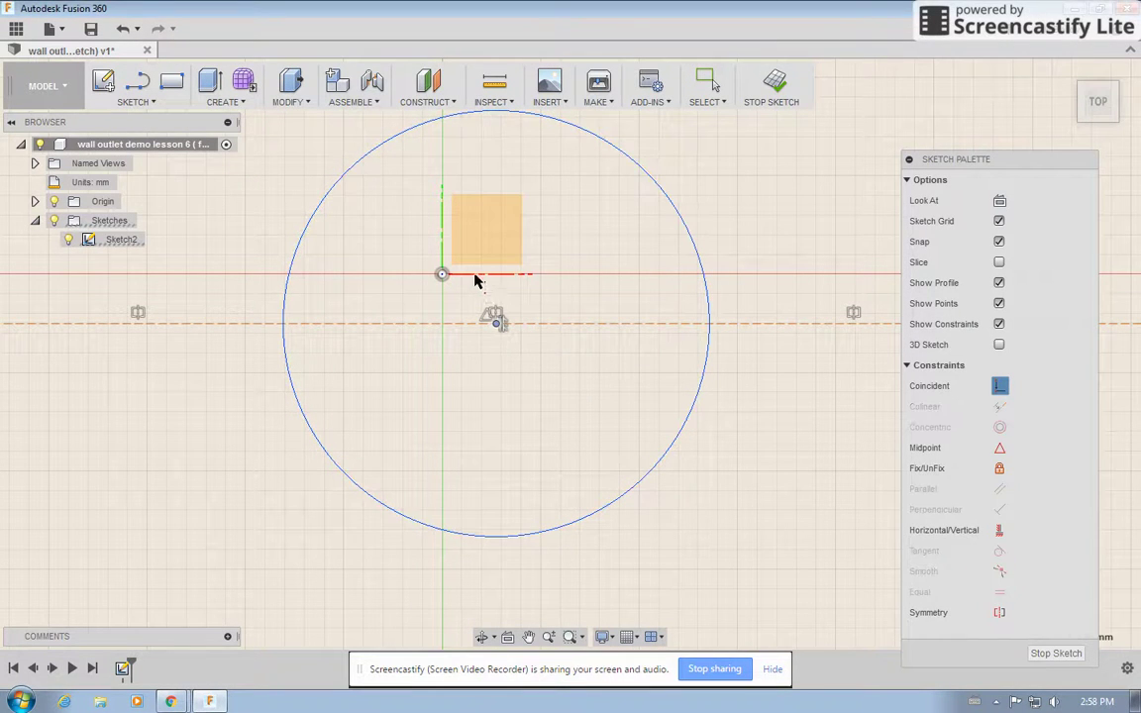
left_click(442, 275)
scroll(470, 357, "down", 3)
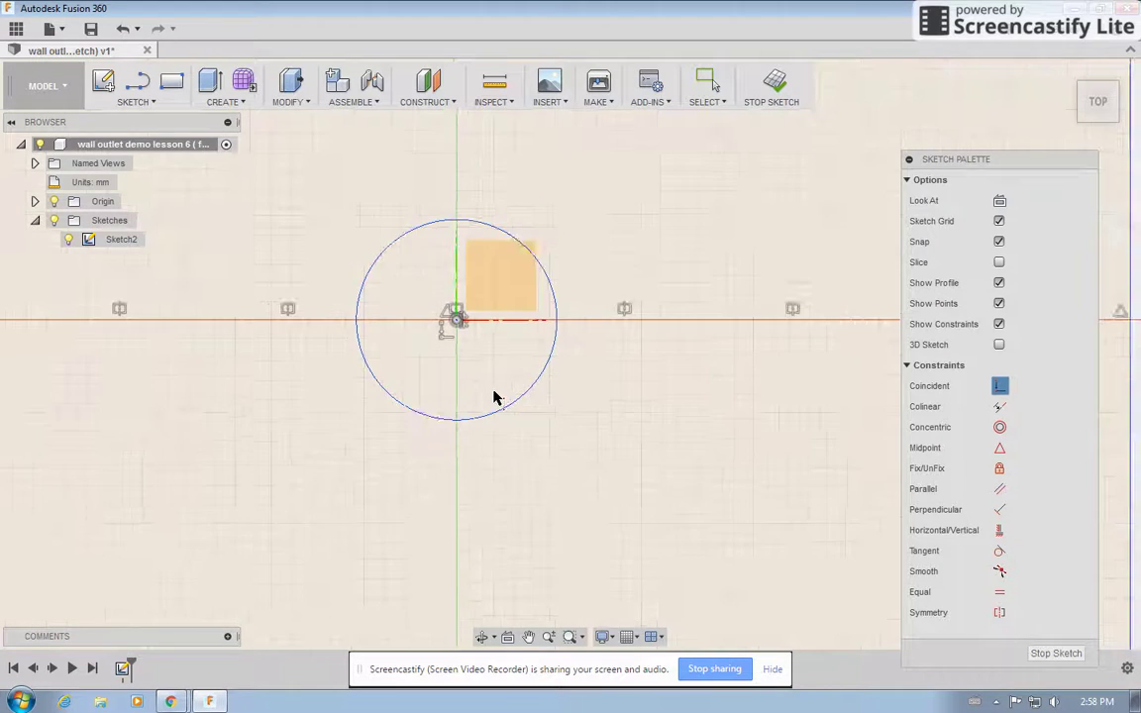
scroll(495, 397, "down", 5)
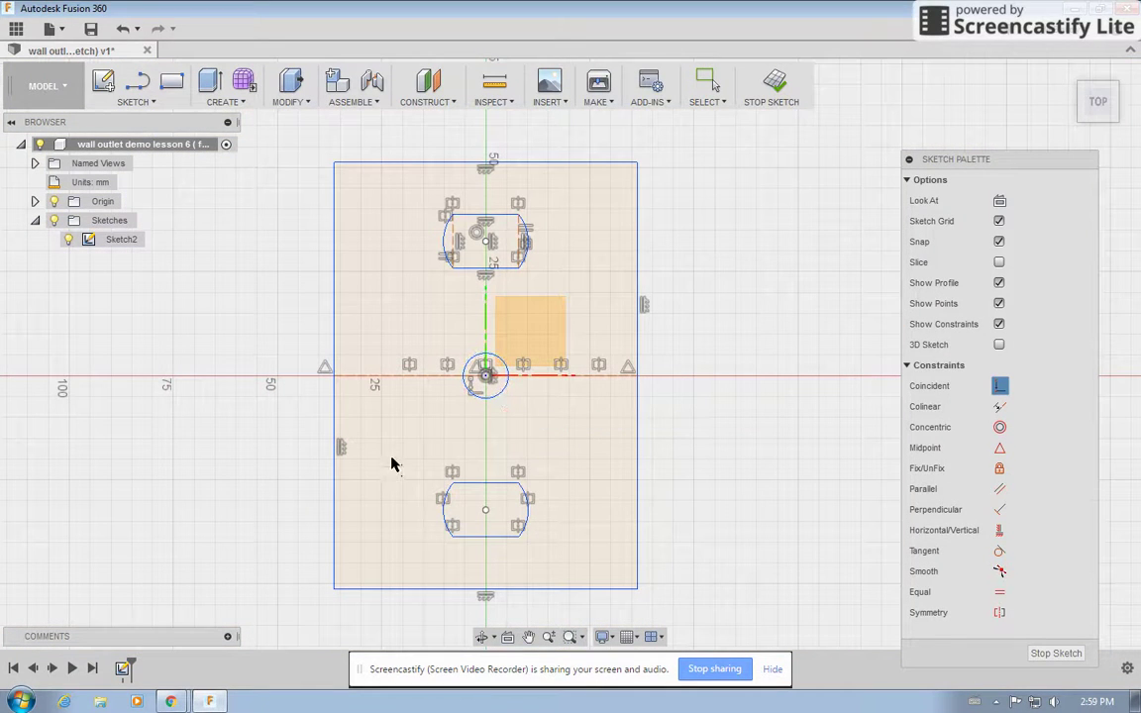
- Advance the Chrome tutorial to slide 6 of 8, then return to Fusion 360
left_click(170, 702)
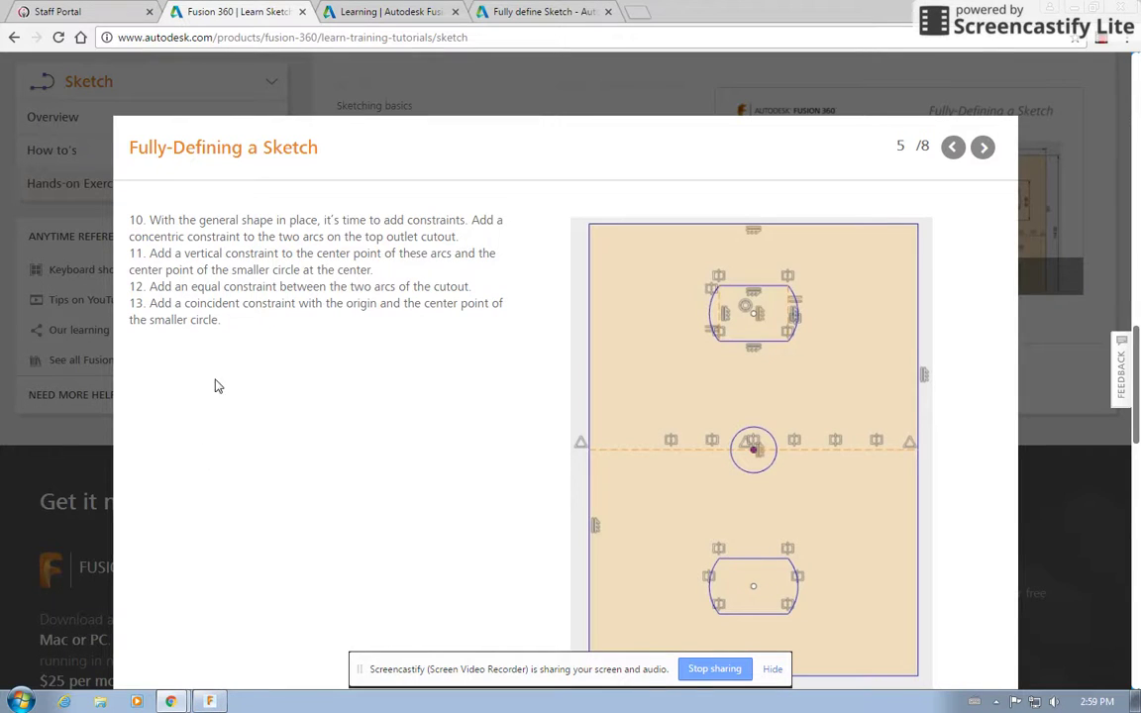
left_click(984, 147)
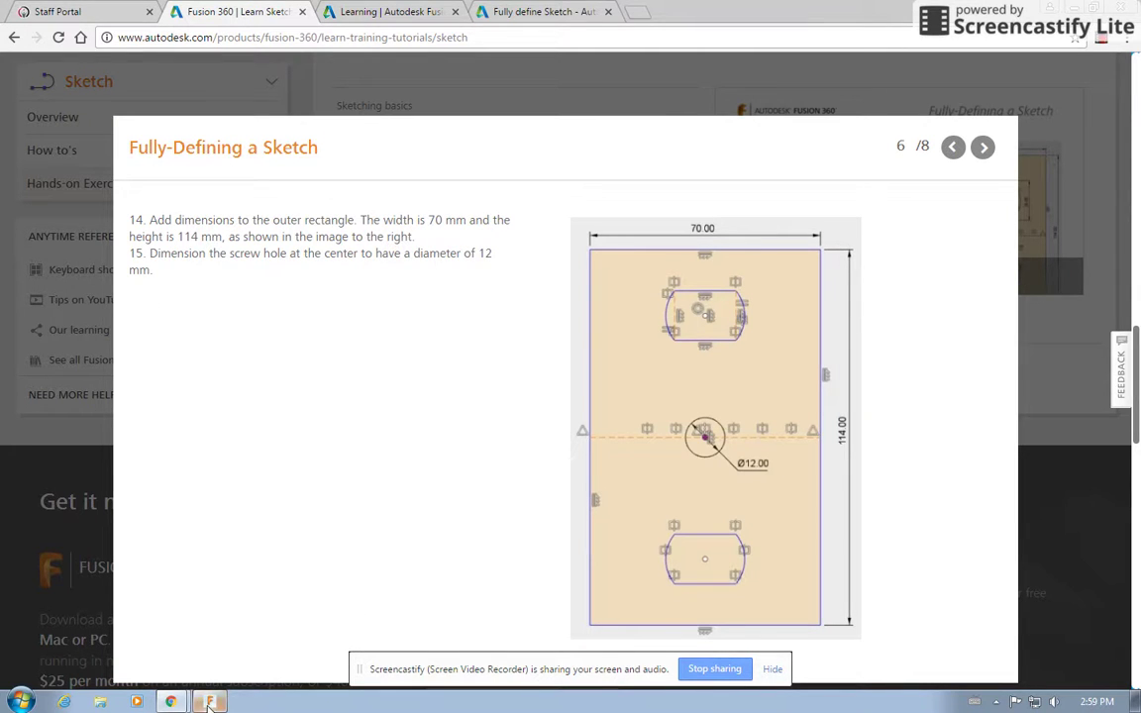
key("alt+Tab")
- Dimension the rectangle to 70 mm wide and 114 mm tall
key("d")
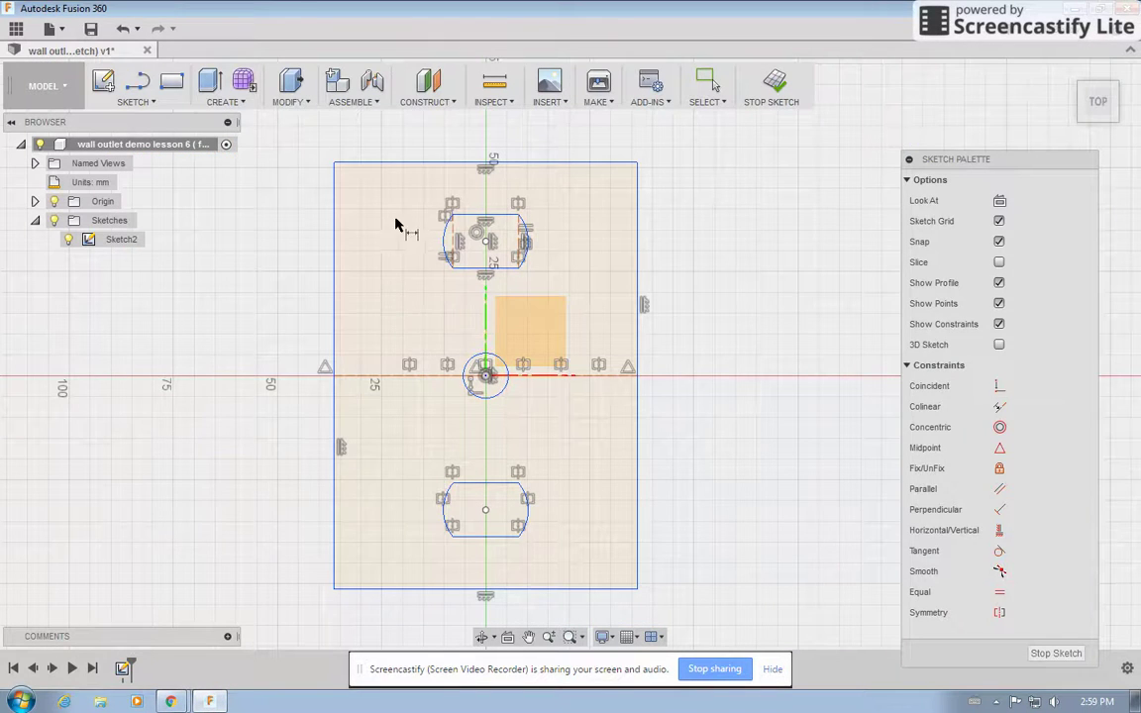
left_click(407, 163)
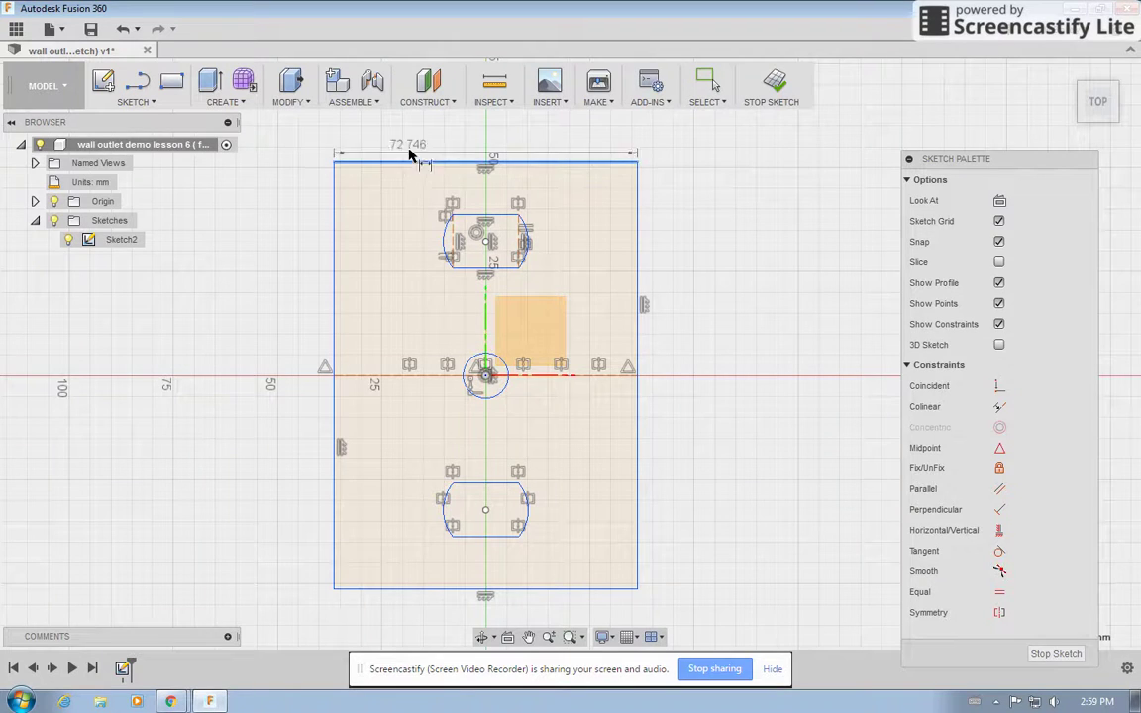
left_click(305, 155)
type("70")
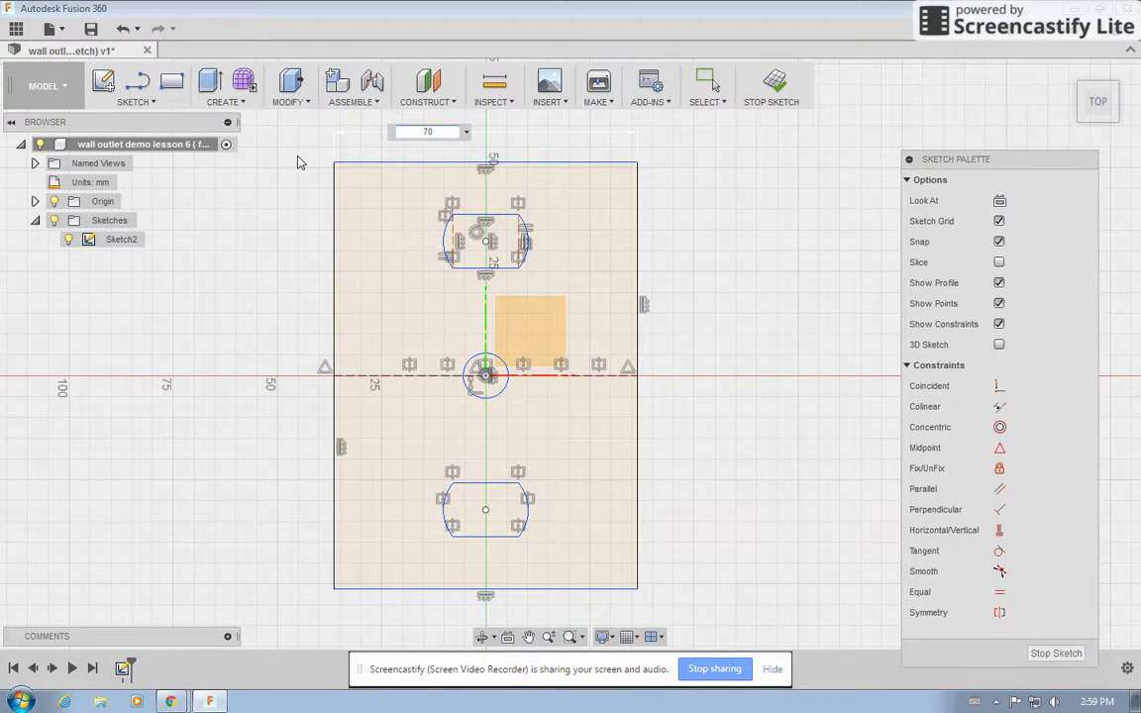
key("Return")
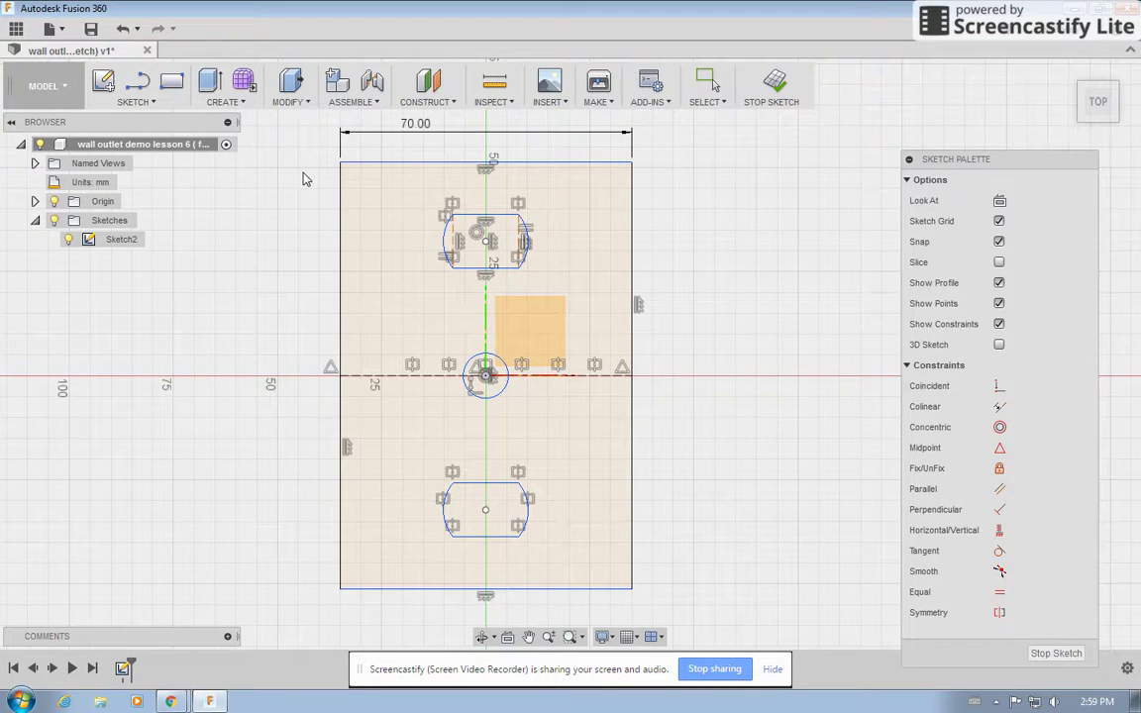
left_click(340, 224)
left_click(269, 246)
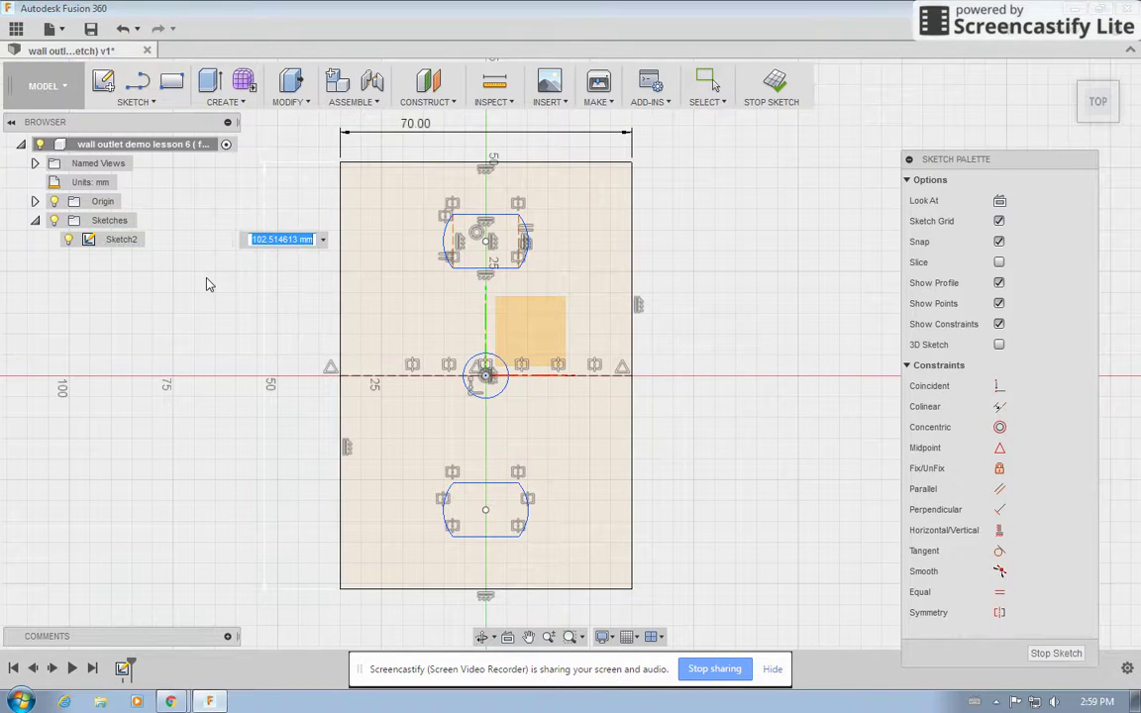
type("116")
key("BackSpace")
key("BackSpace")
type("14")
key("Return")
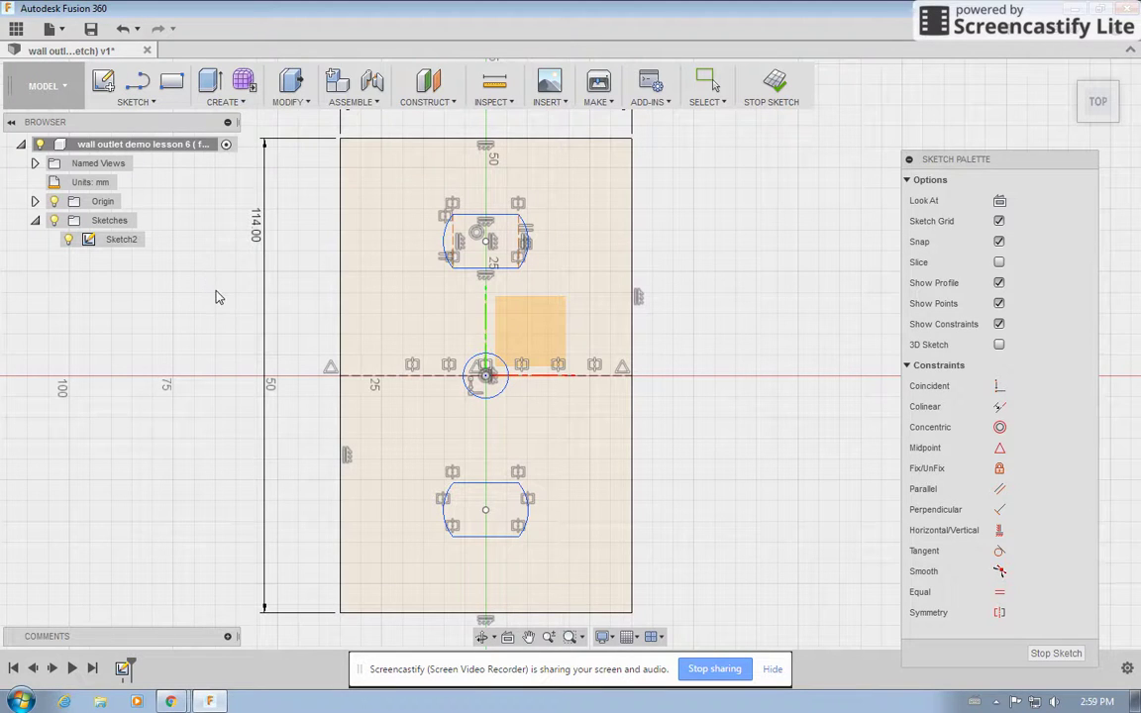
- Dimension the centre circle to a 12 mm diameter
left_click(468, 358)
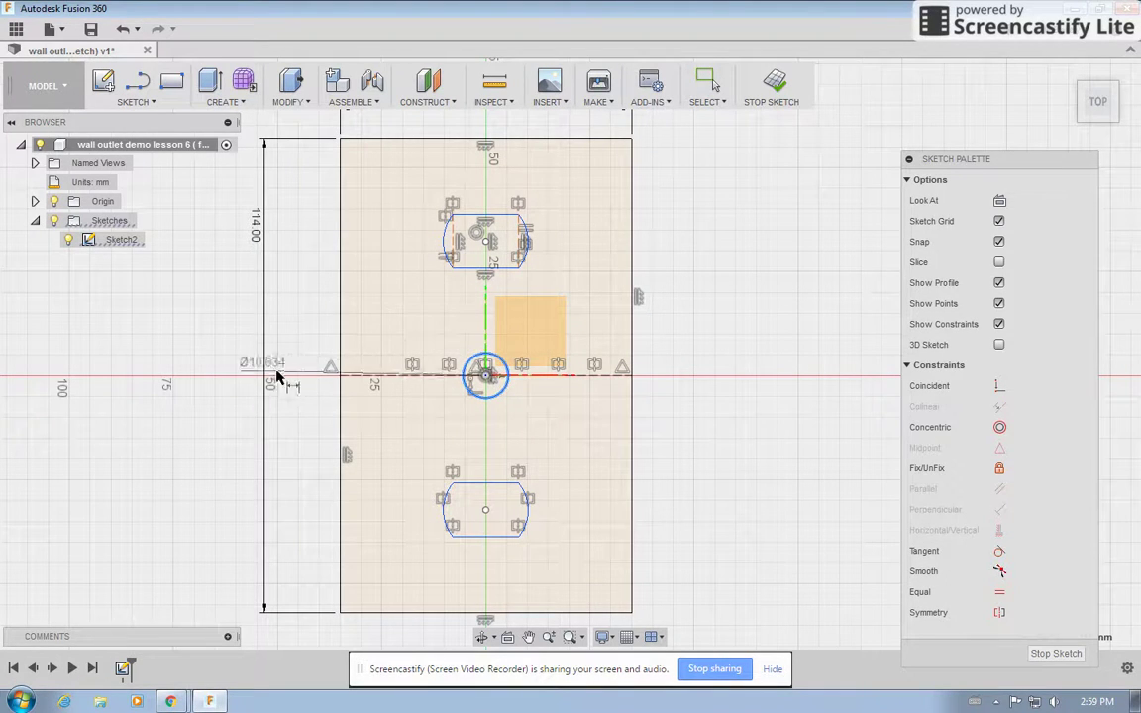
left_click(251, 339)
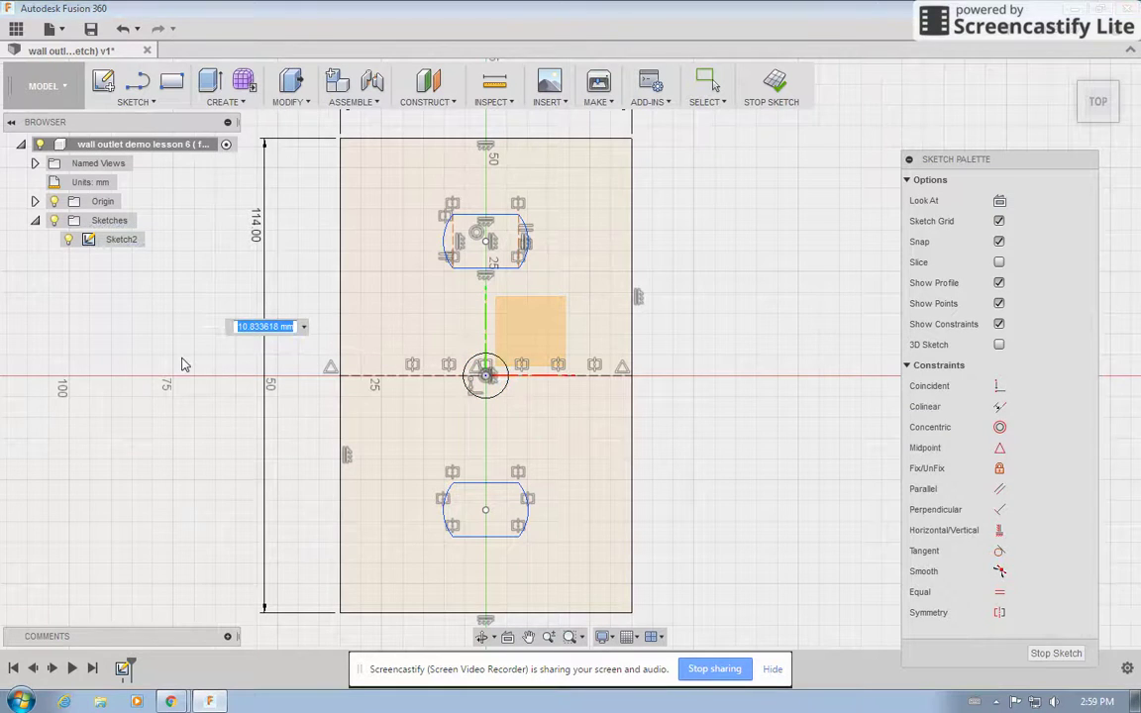
type("12")
key("Return")
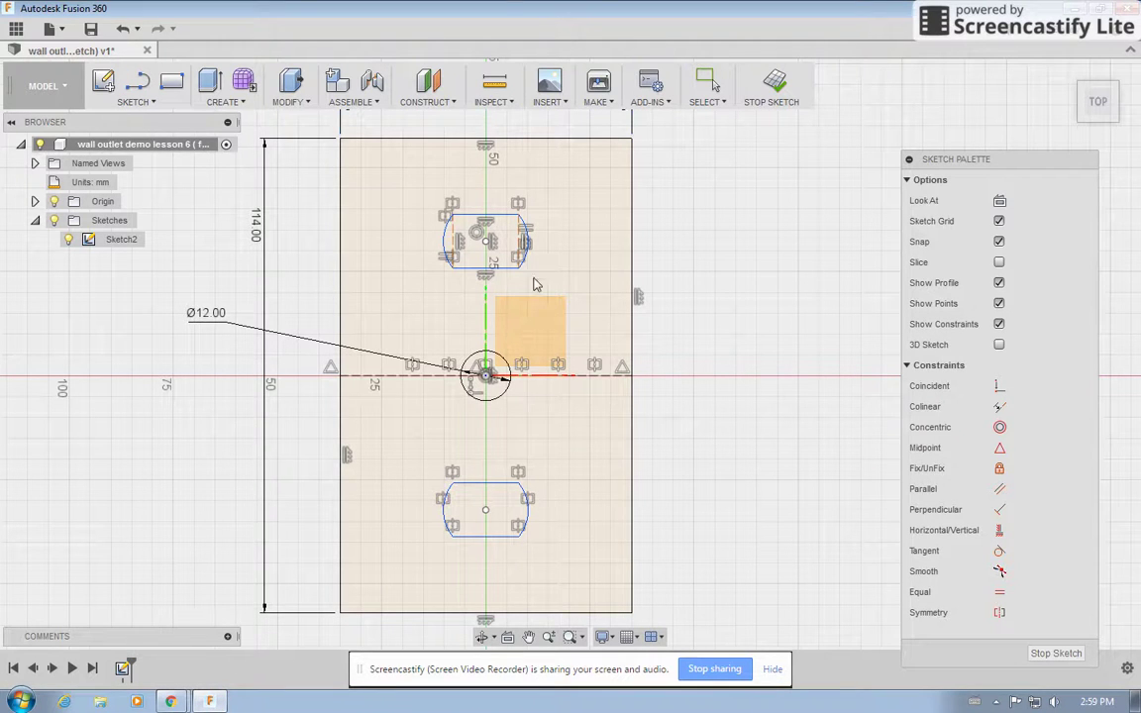
left_click(208, 702)
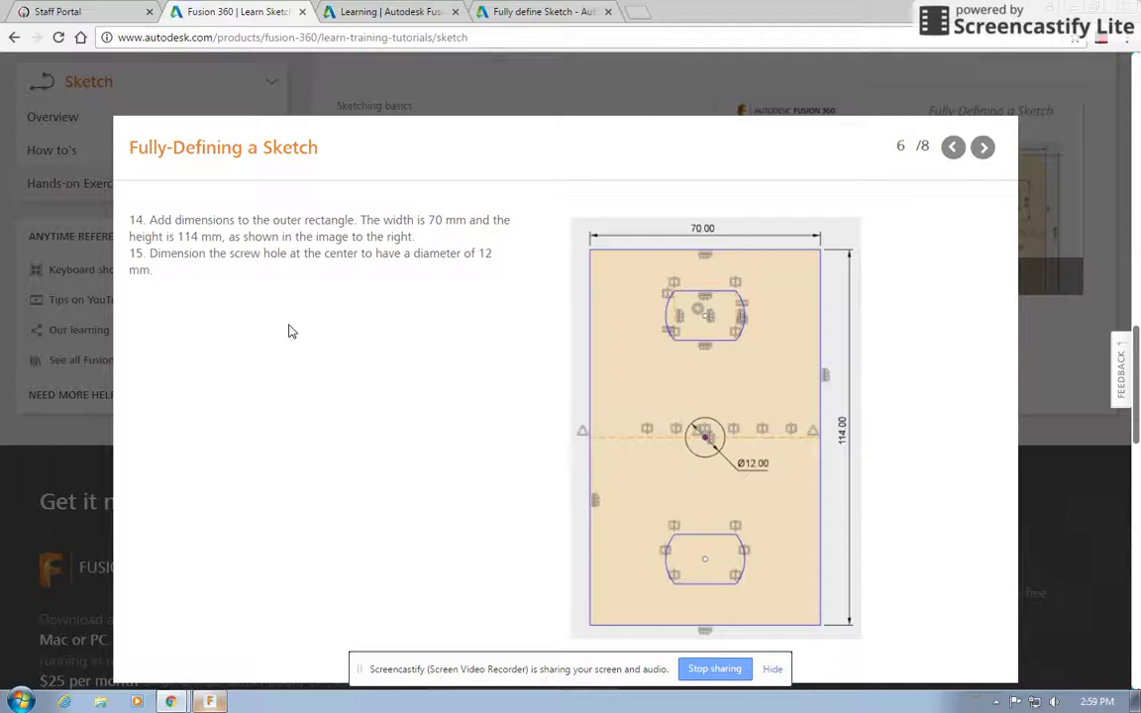
- Advance the tutorial to slide 7 of 8 and return to the Fusion 360 sketch
left_click(983, 147)
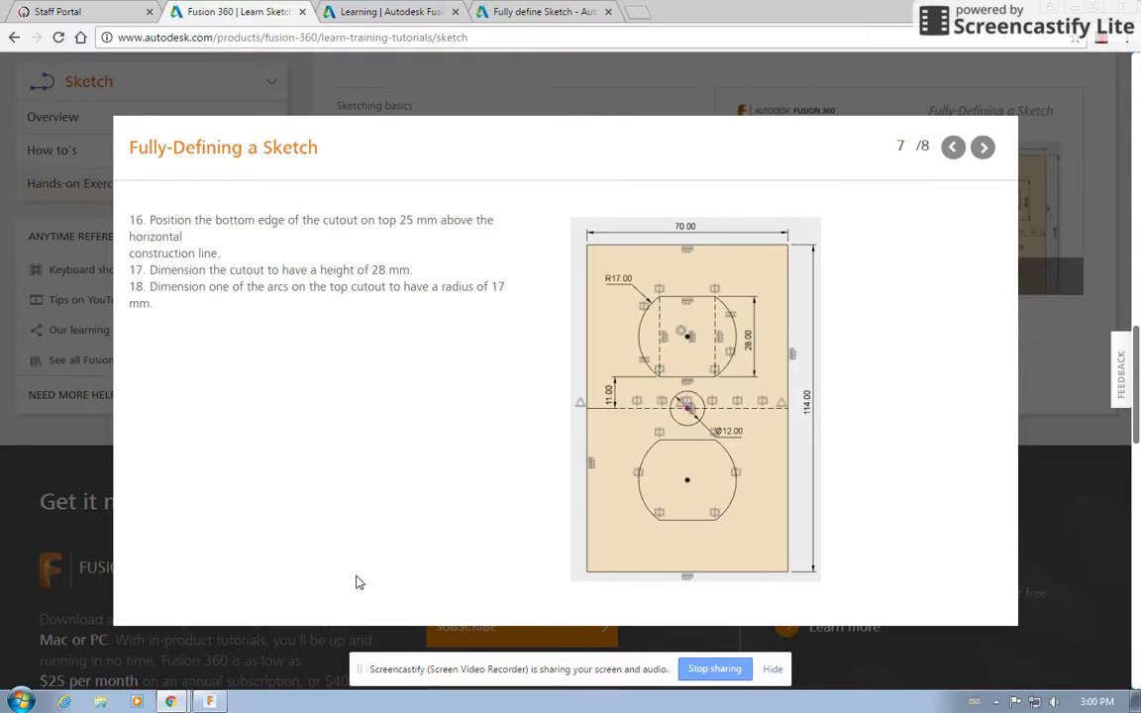
left_click(209, 701)
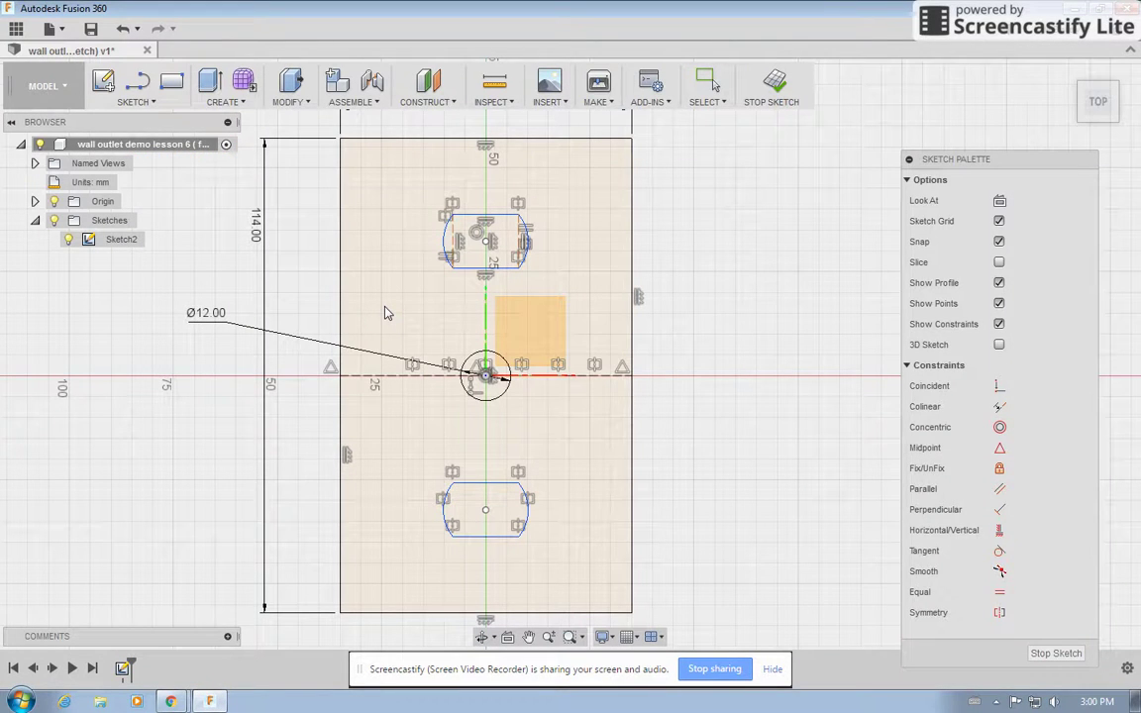
- Dimension the upper cutout's bottom edge 11 mm from the horizontal construction line
key("d")
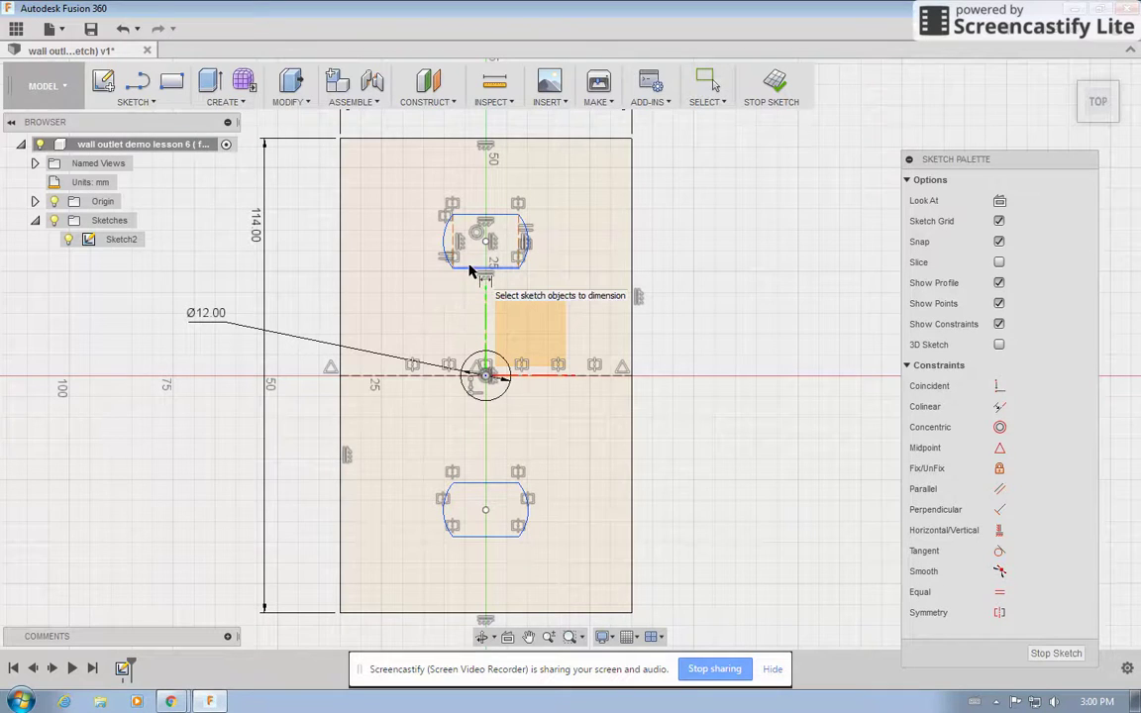
left_click(471, 267)
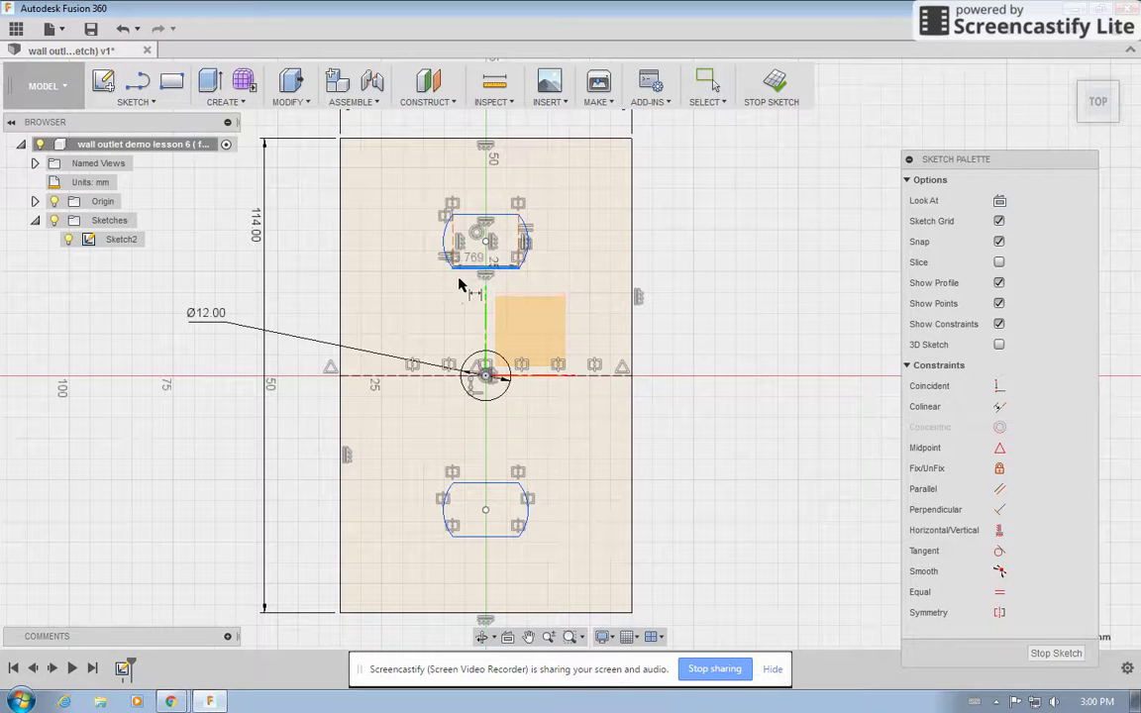
left_click(403, 382)
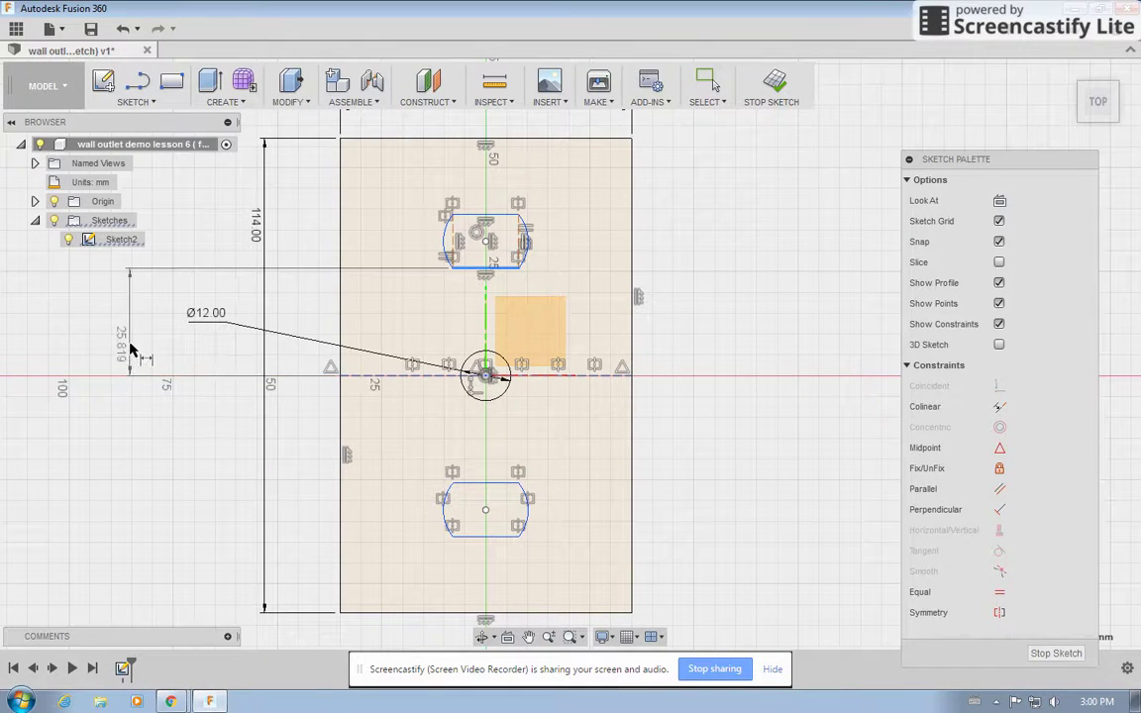
left_click(34, 362)
type("11")
key("Return")
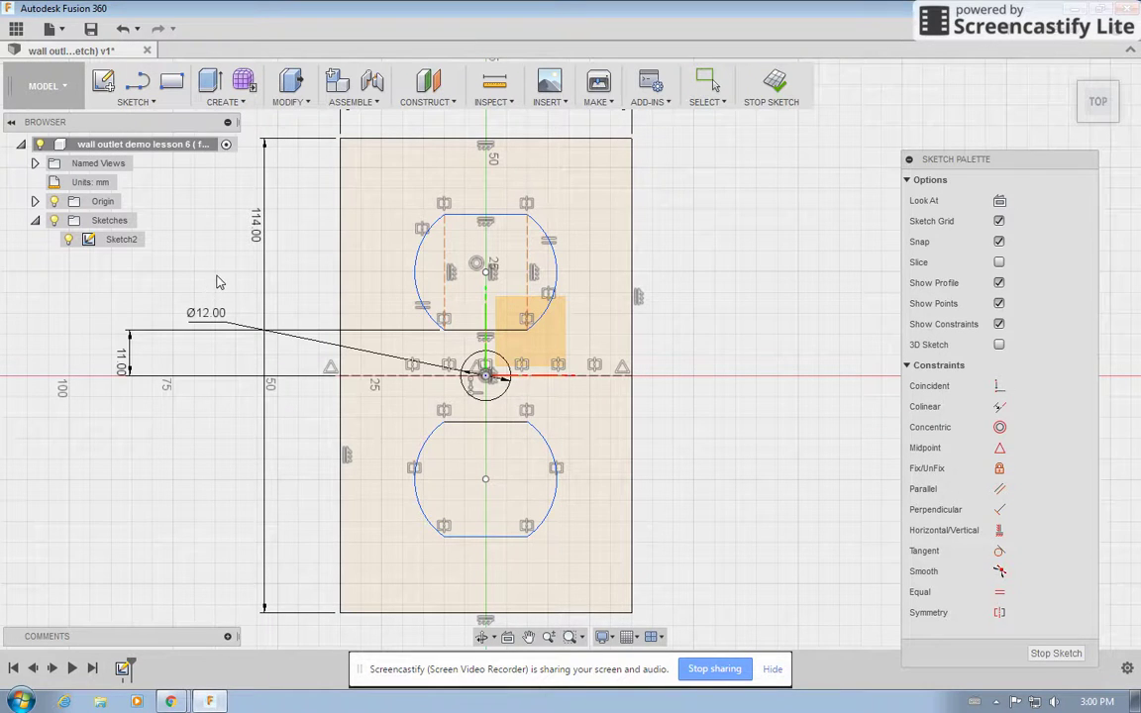
left_click(170, 702)
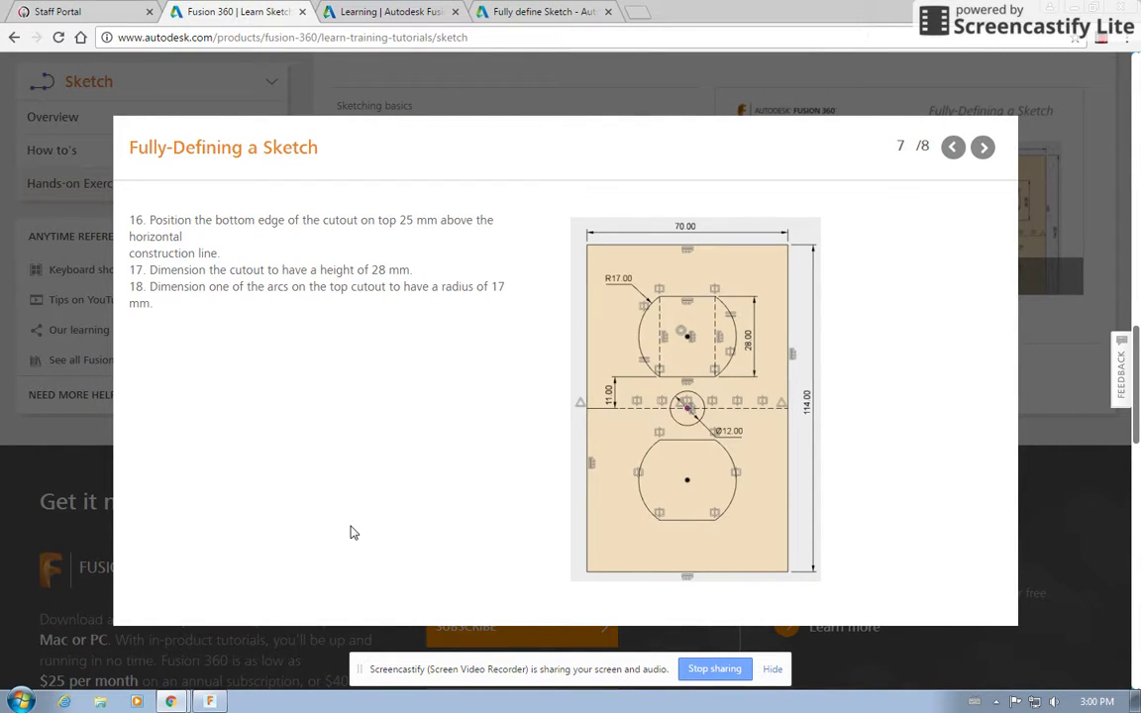
- Add a 28 mm dimension between the upper cutout's top and bottom edges
left_click(205, 702)
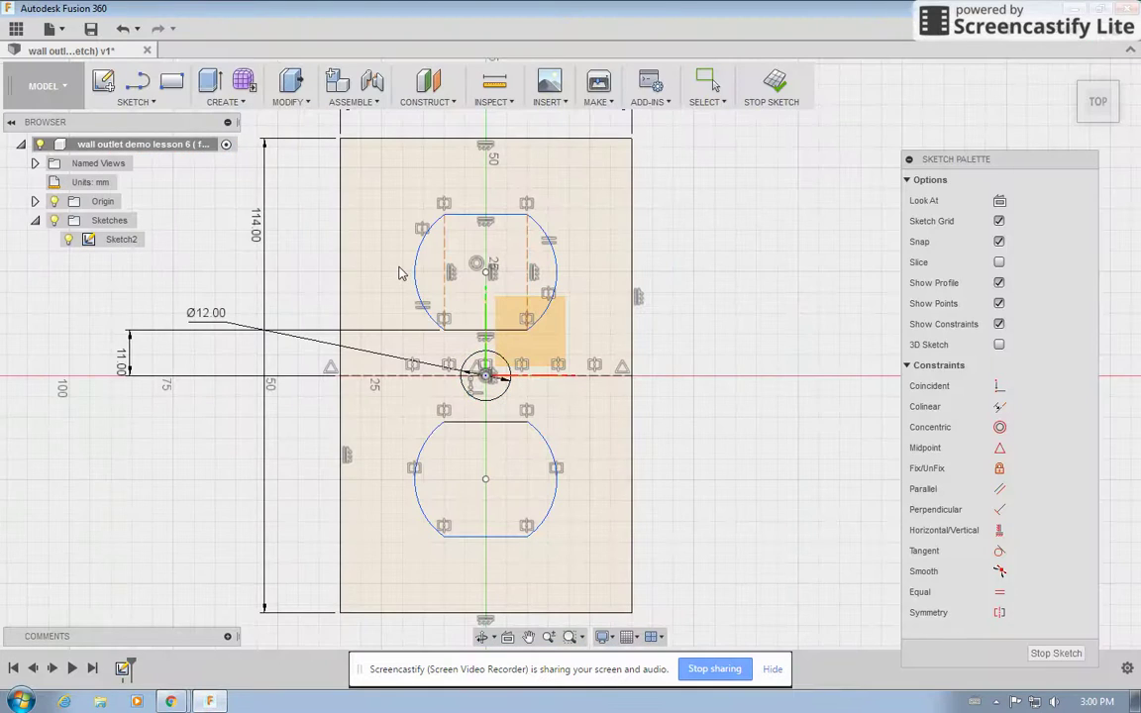
left_click(461, 215)
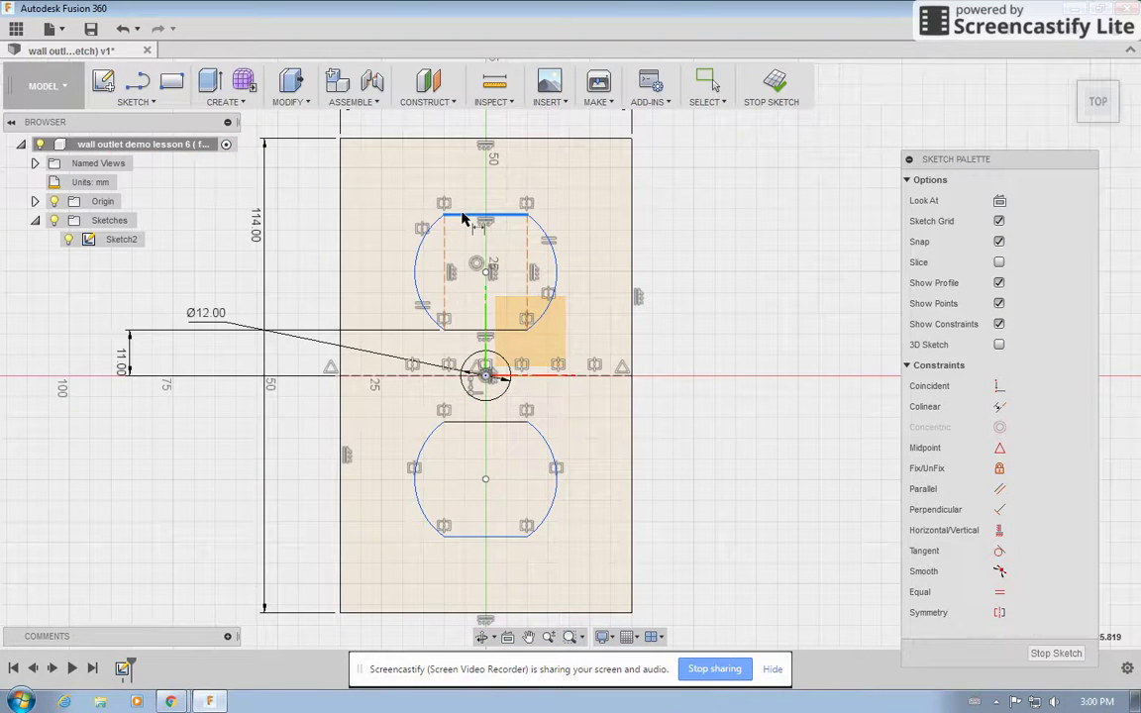
left_click(460, 328)
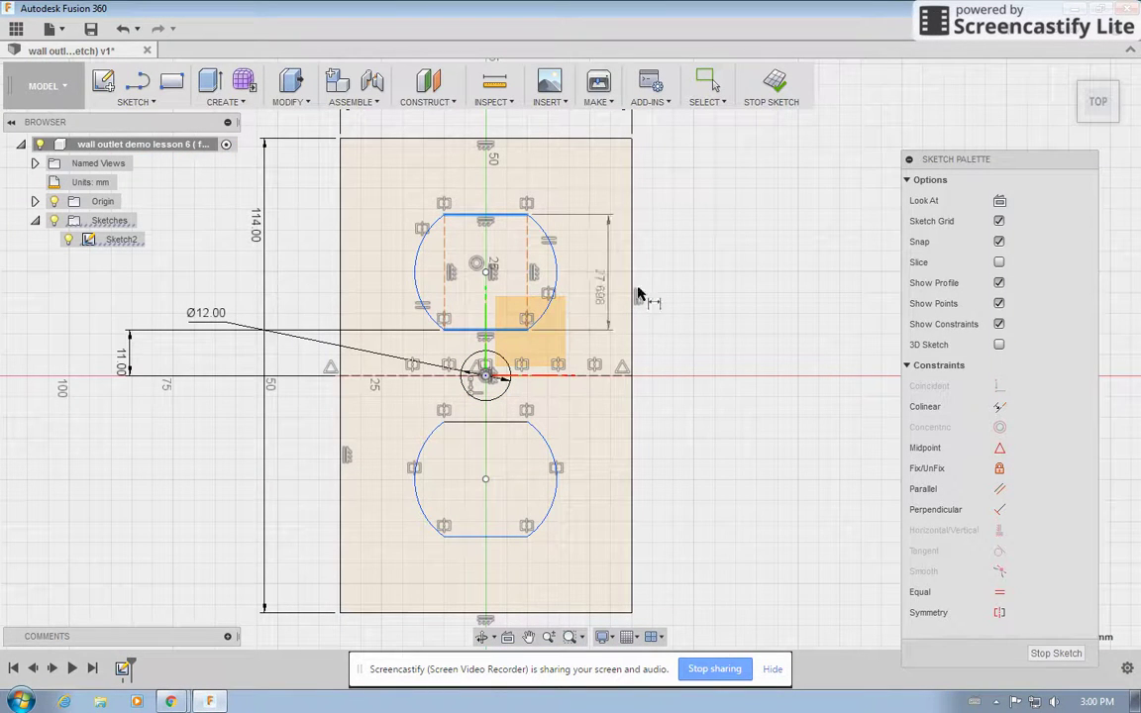
left_click(741, 297)
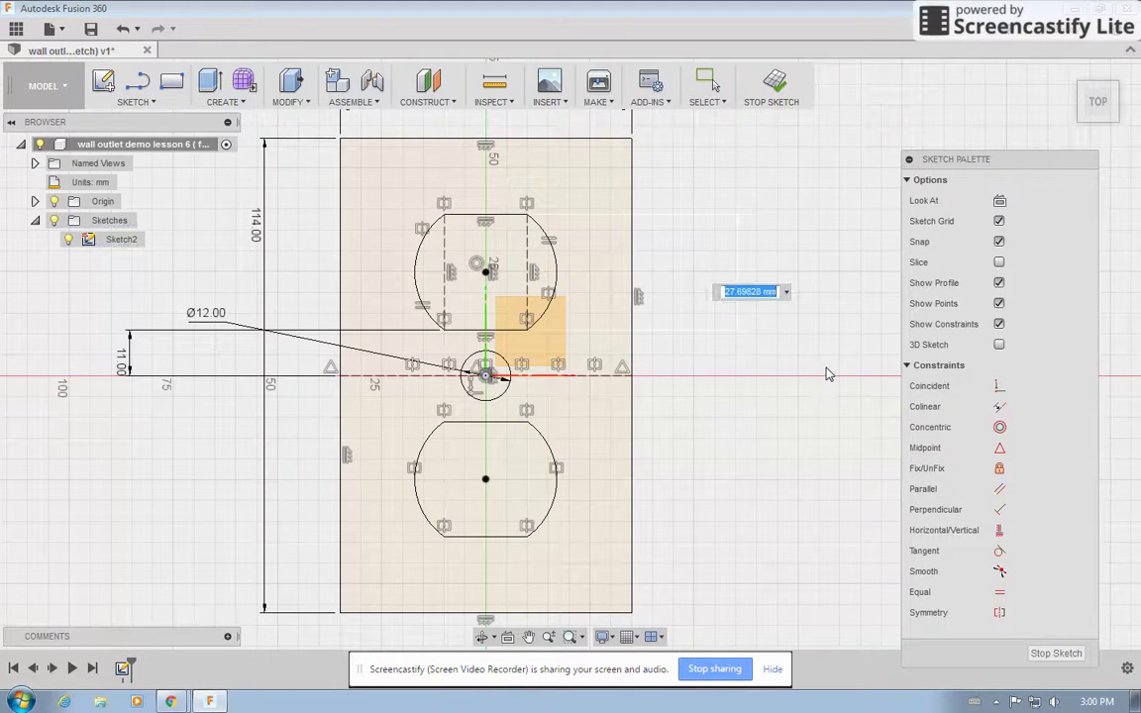
left_click(209, 702)
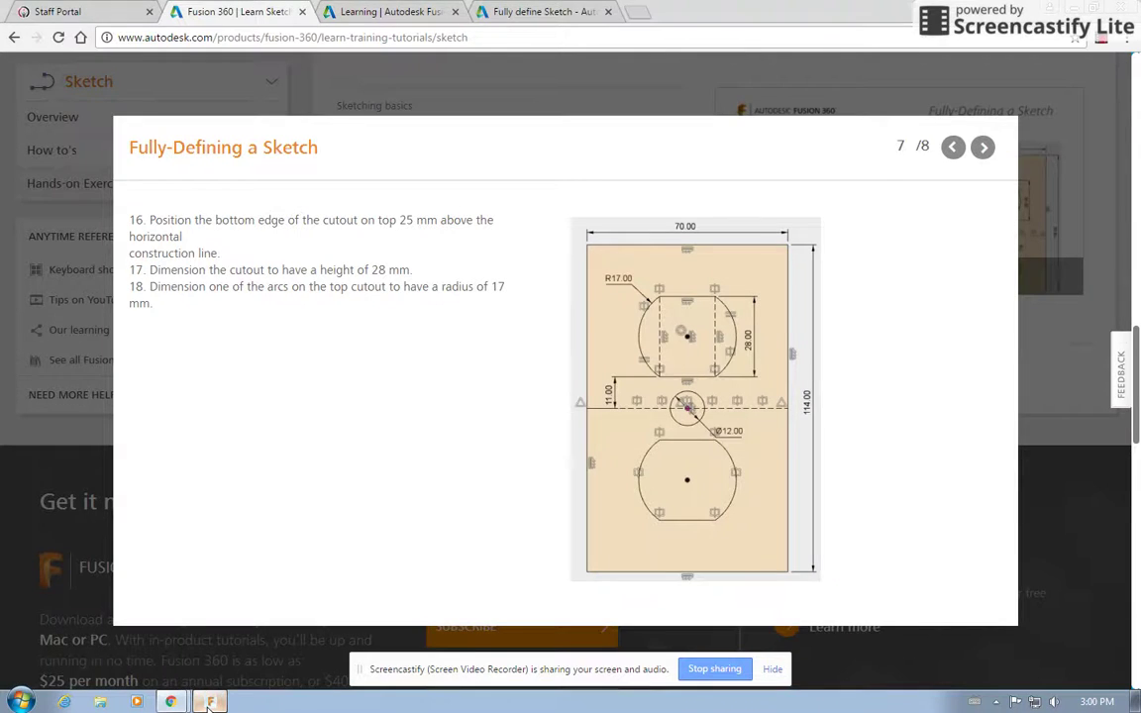
left_click(209, 702)
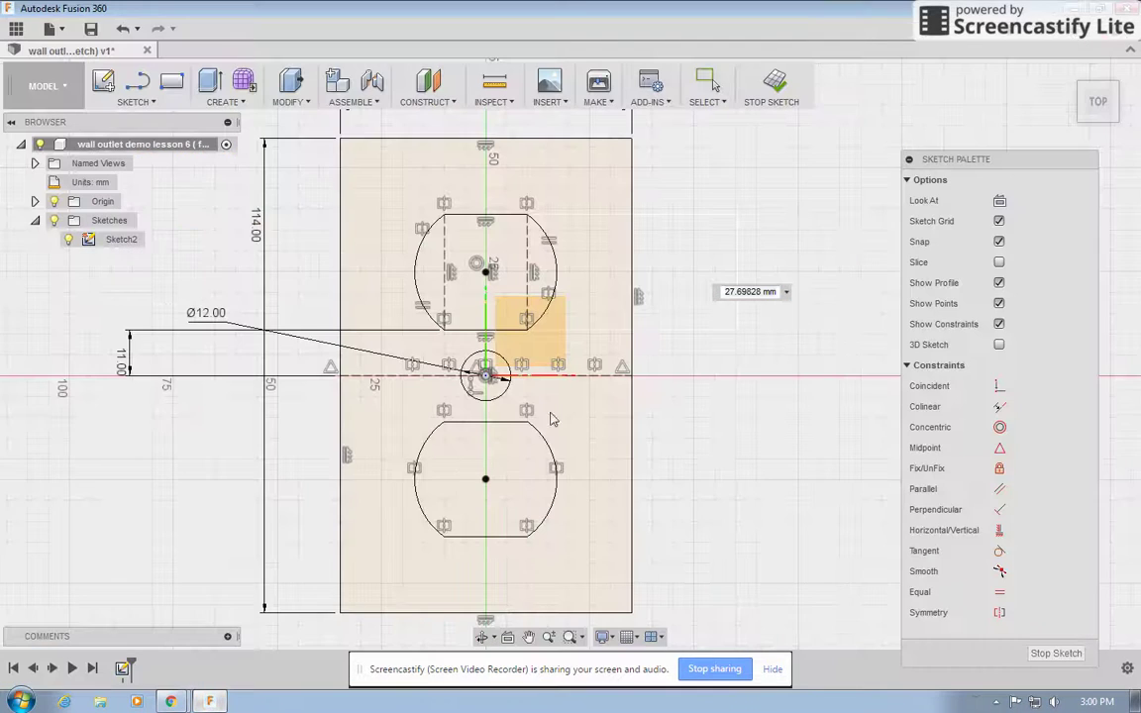
double_click(752, 293)
key("BackSpace")
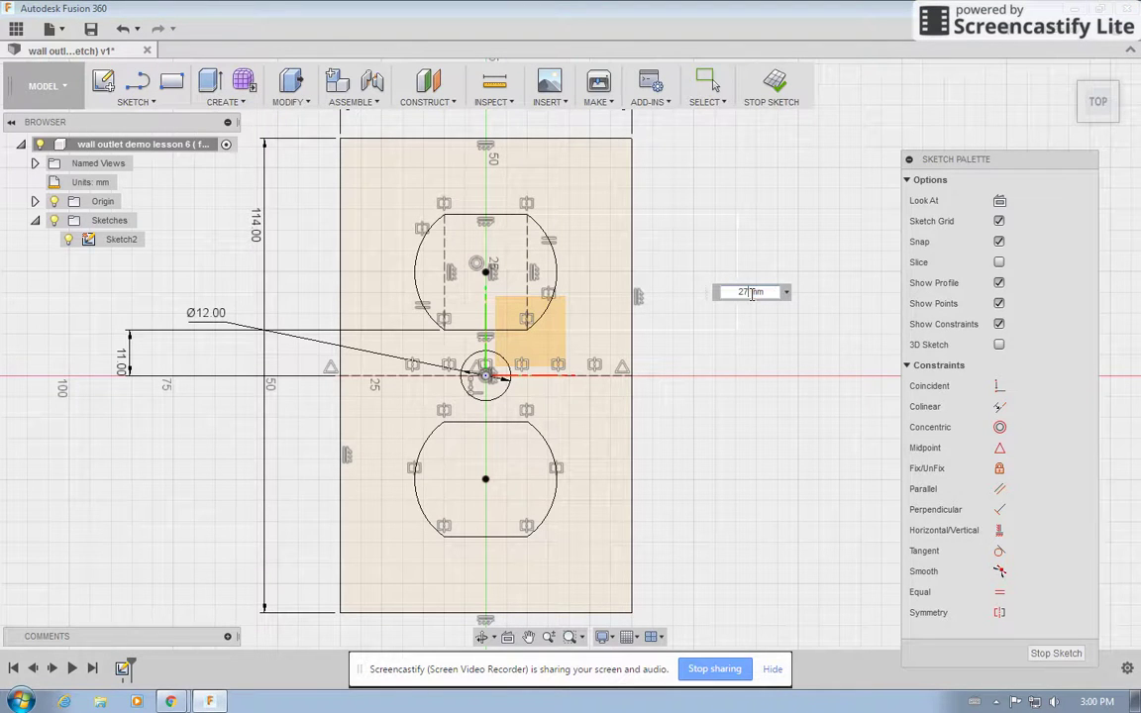
type("28")
key("Return")
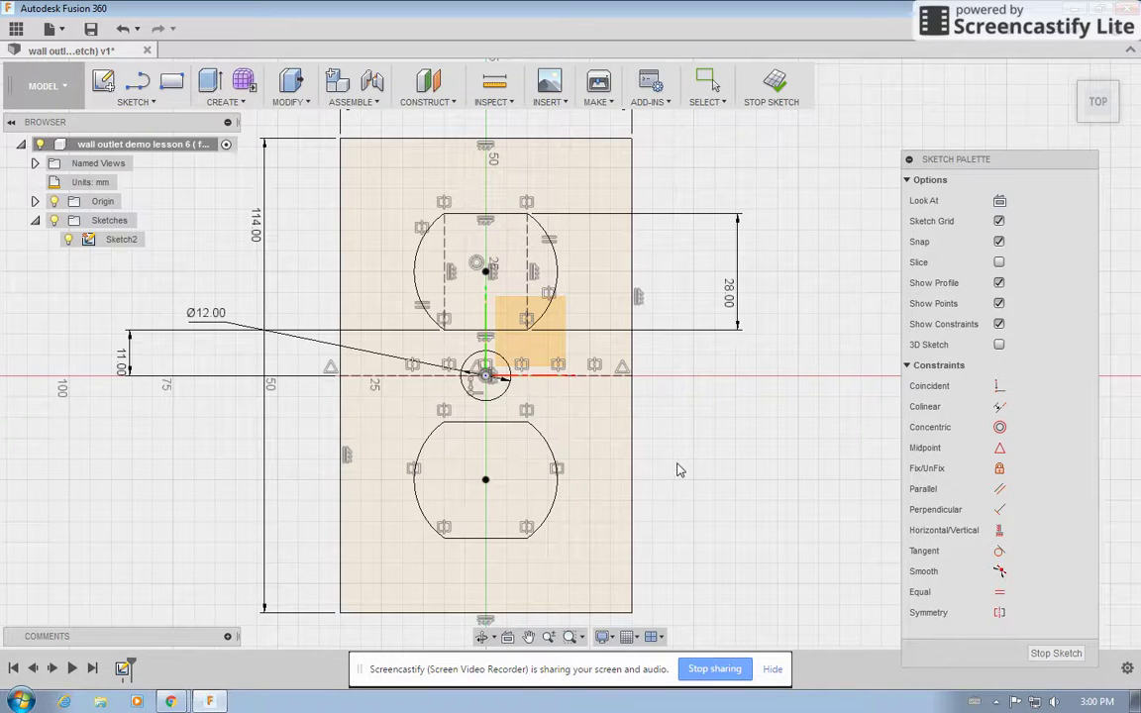
- Give the upper cutout's right arc an R17 radius and finish the sketch
left_click(555, 281)
left_click(709, 173)
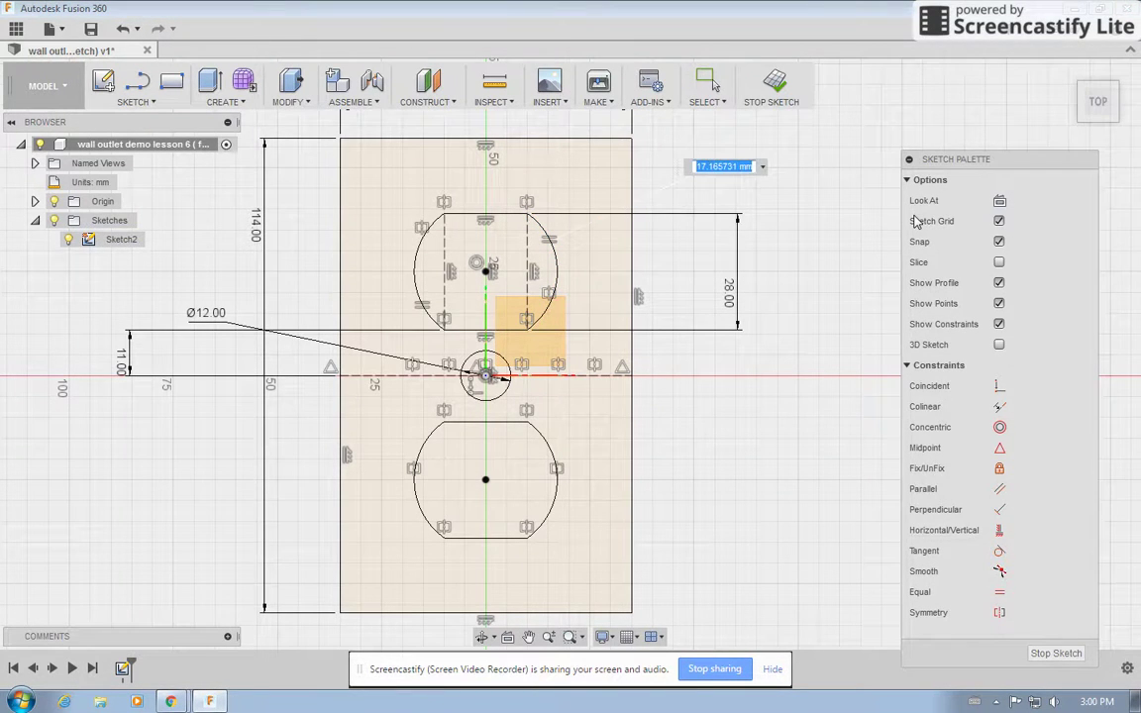
type("17")
key("Return")
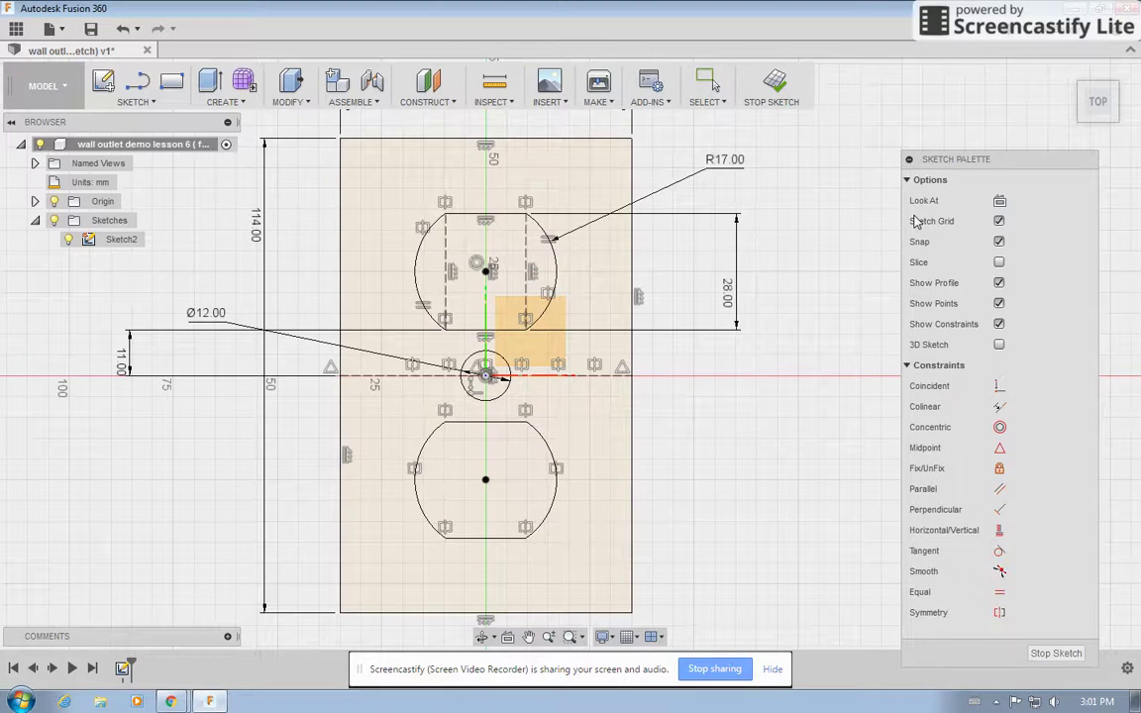
scroll(810, 474, "down", 3)
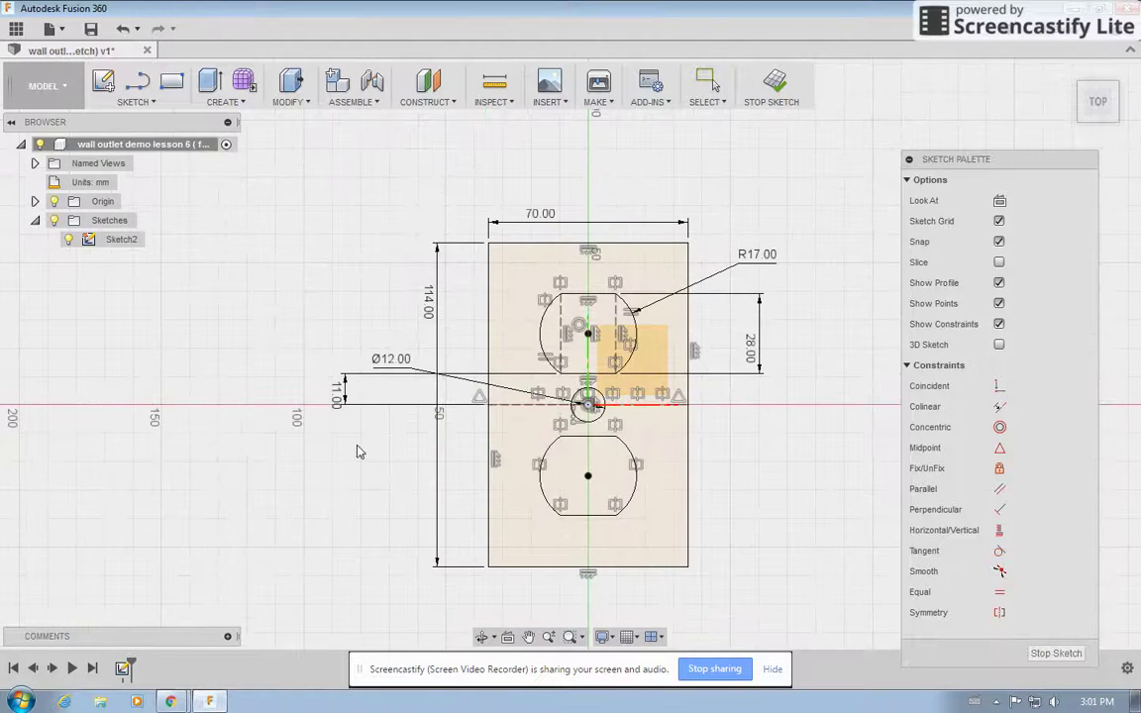
scroll(334, 446, "up", 1)
scroll(333, 447, "down", 2)
scroll(495, 440, "up", 1)
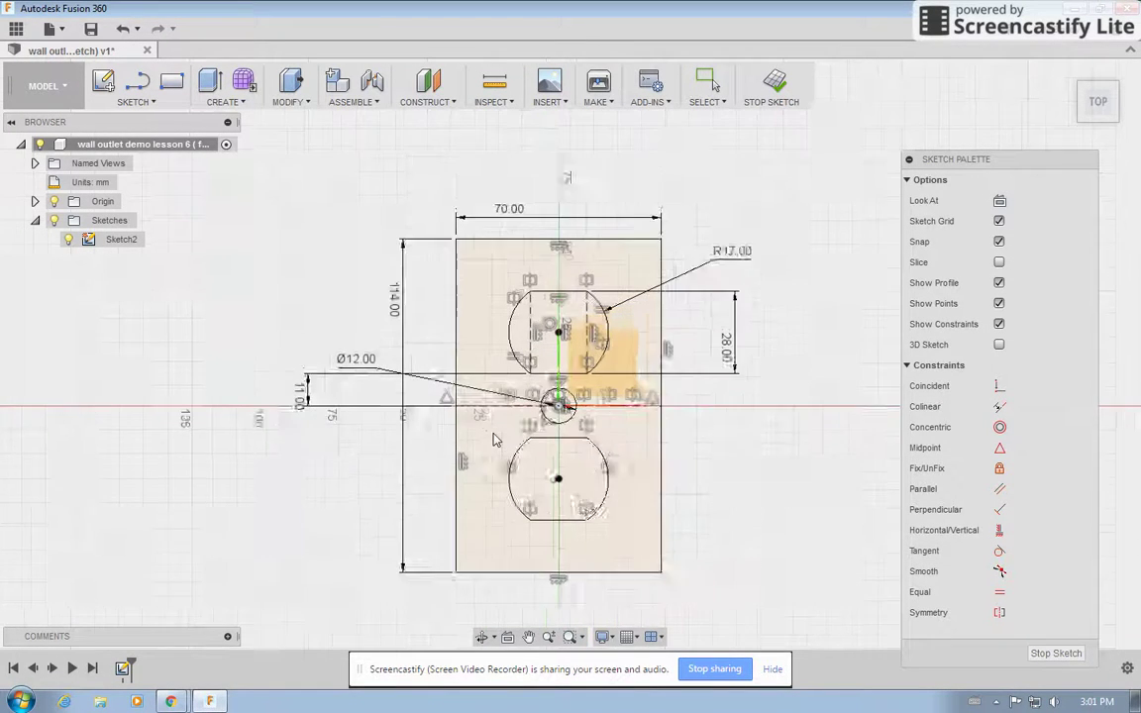
left_click(1056, 654)
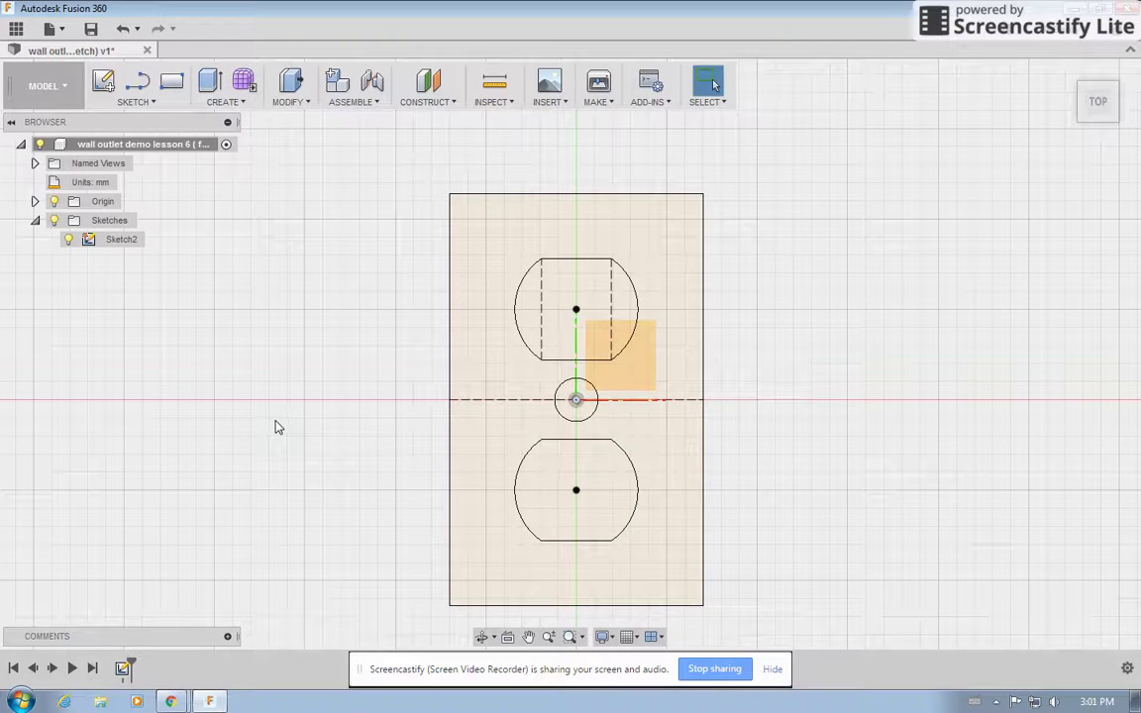